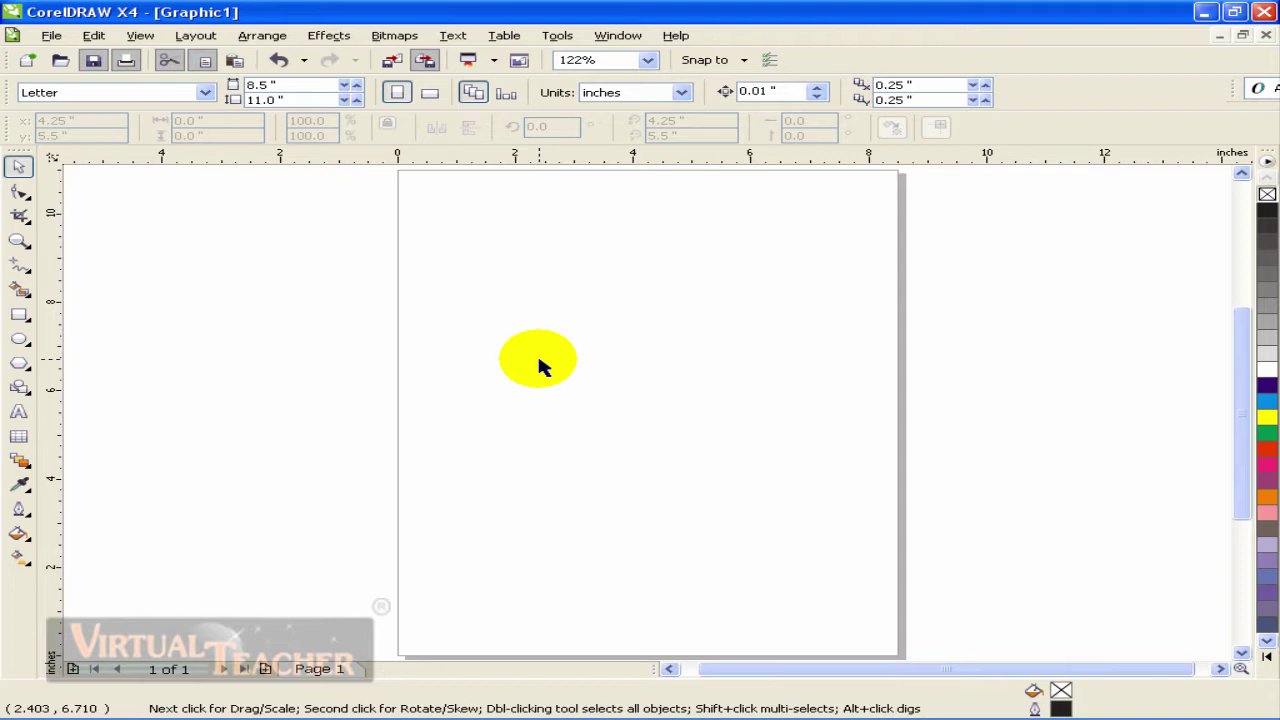
Draw a closed 9-node Bezier wing outline with three curved feather tips
click(19, 264)
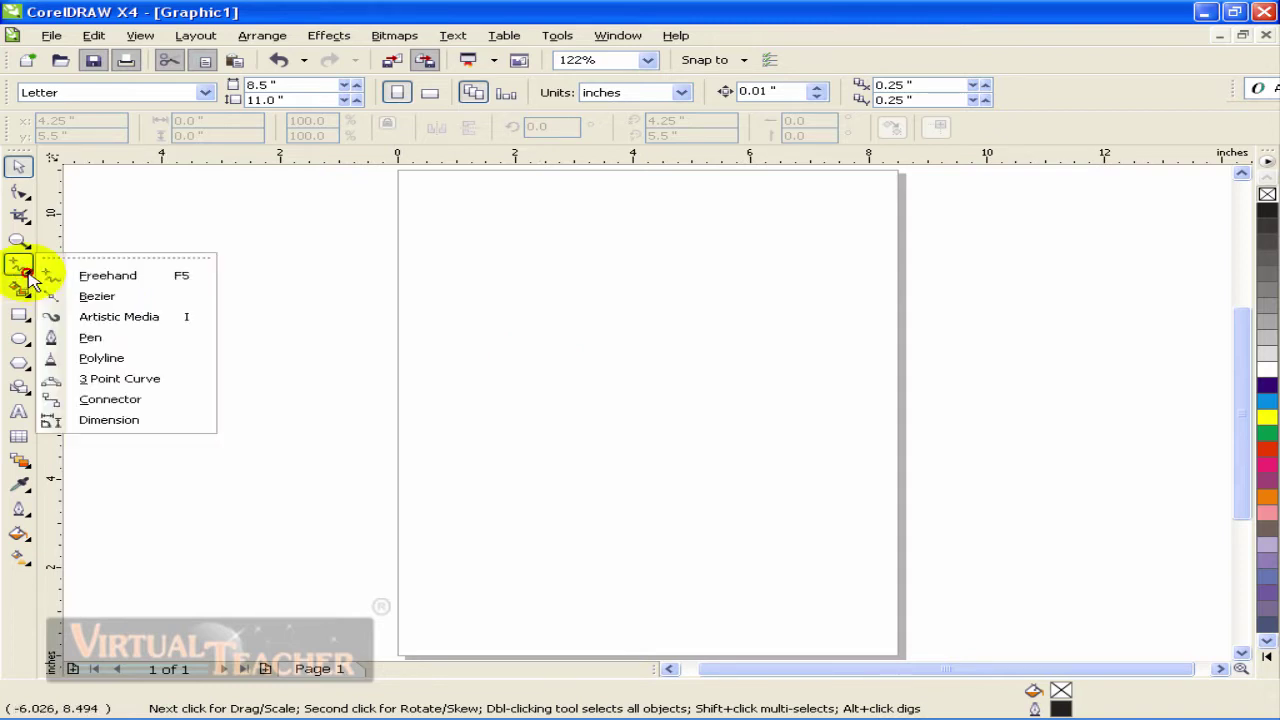
click(127, 297)
click(500, 399)
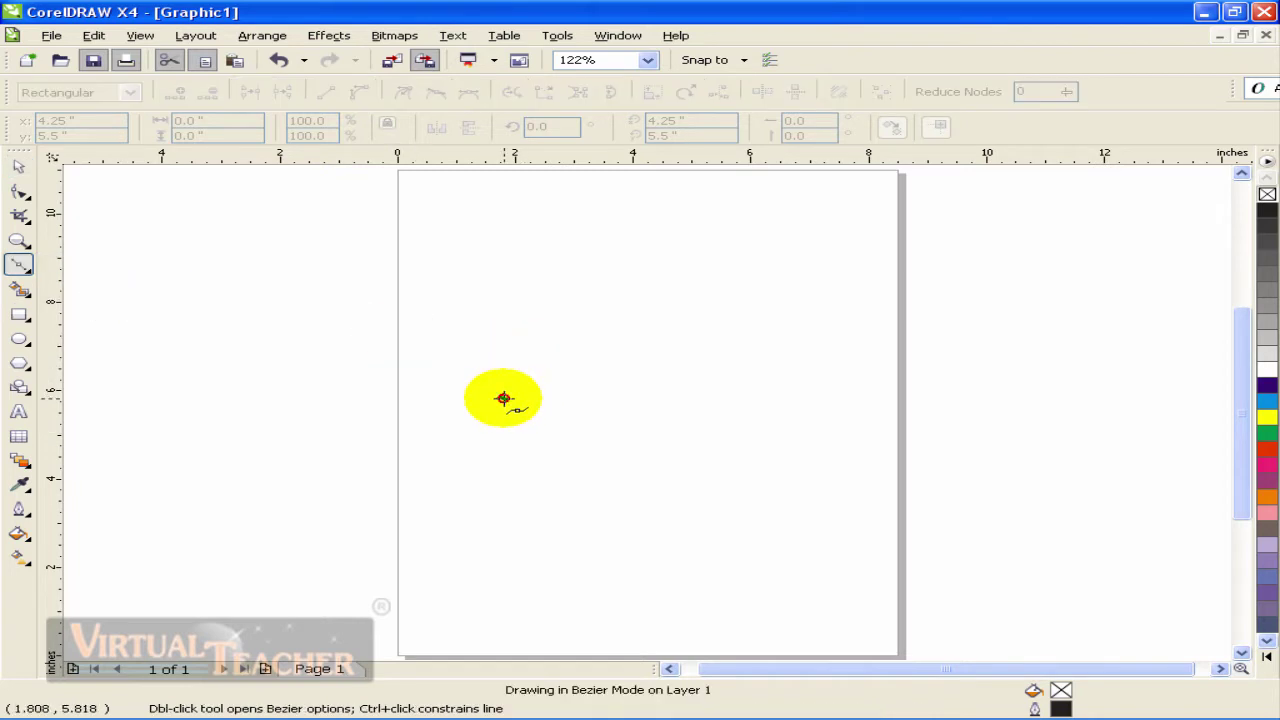
drag(484, 322, 509, 266)
drag(648, 285, 722, 279)
drag(771, 229, 768, 255)
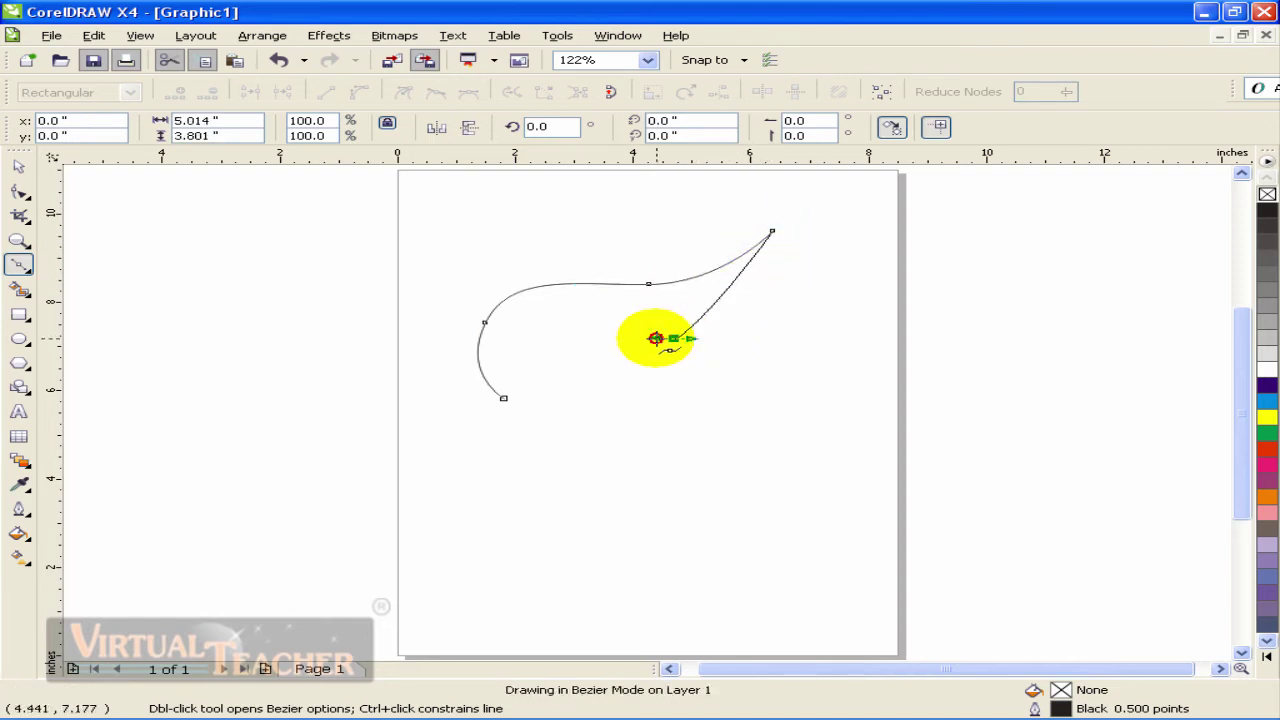
drag(673, 338, 597, 341)
drag(815, 337, 870, 305)
drag(688, 398, 561, 397)
drag(818, 433, 868, 422)
drag(642, 470, 501, 441)
click(503, 398)
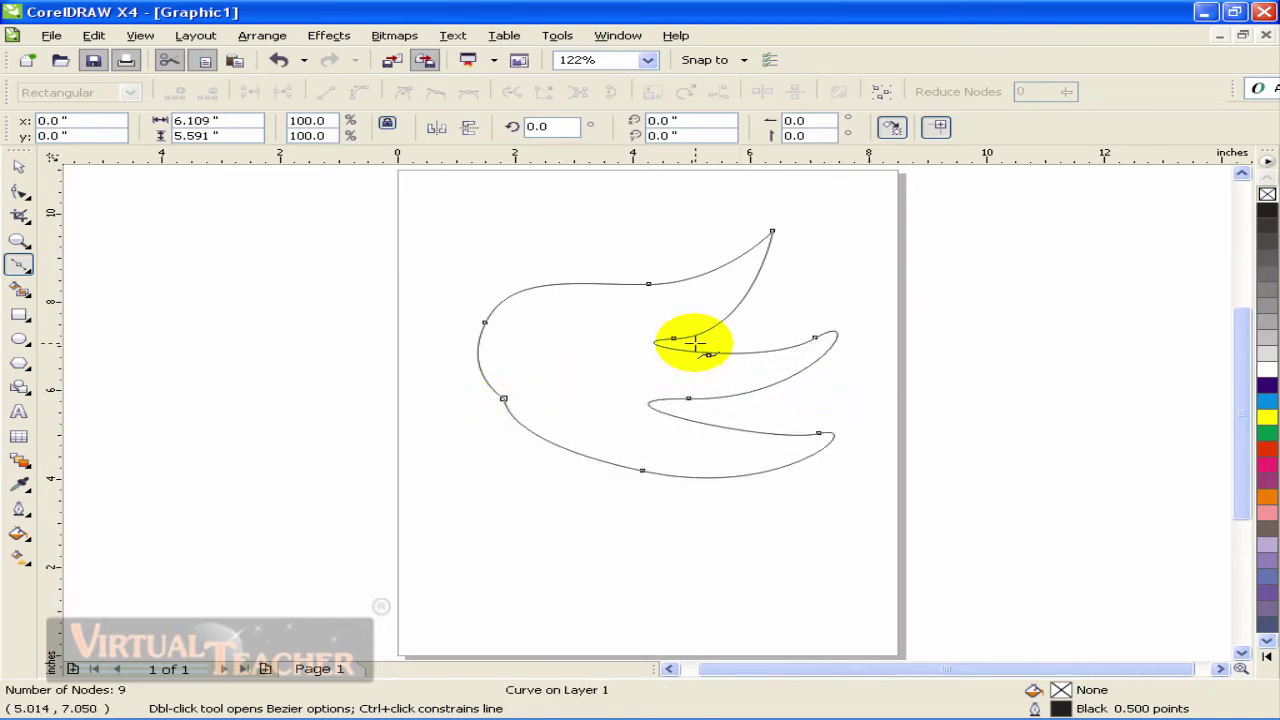
Move the wing curve slightly up and to the left with the Pick tool
click(18, 165)
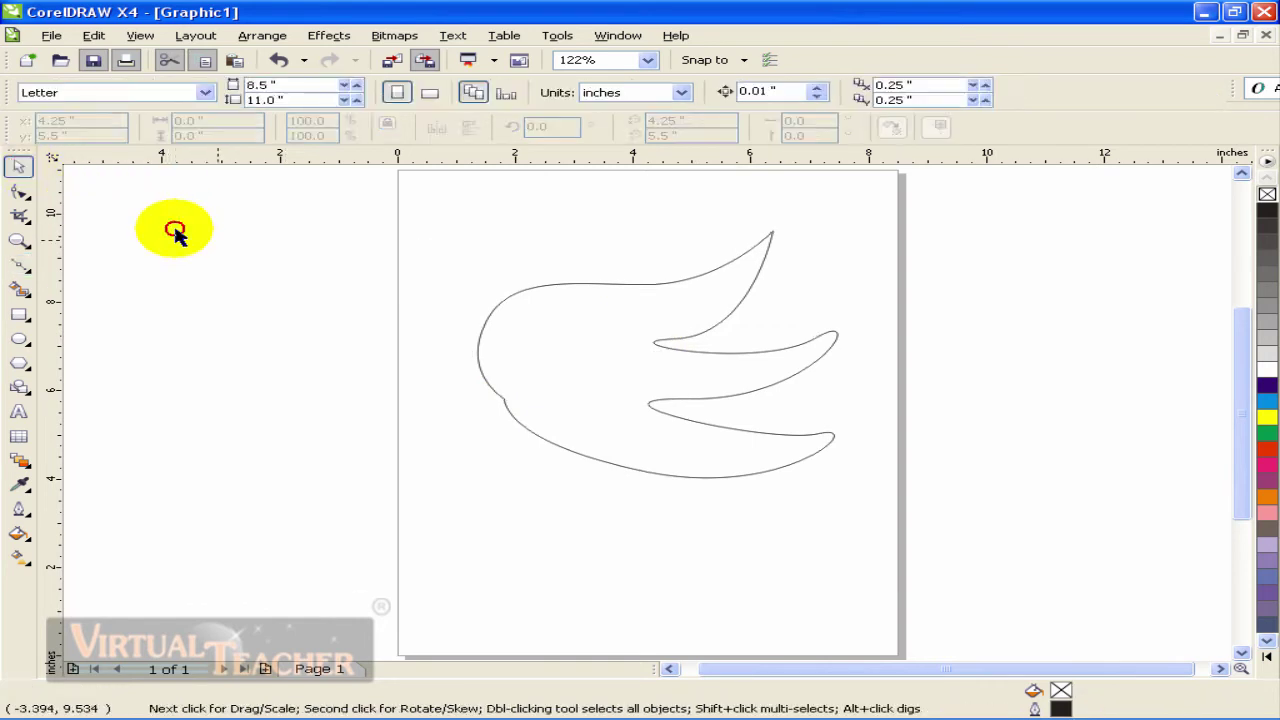
click(663, 352)
drag(663, 352, 655, 337)
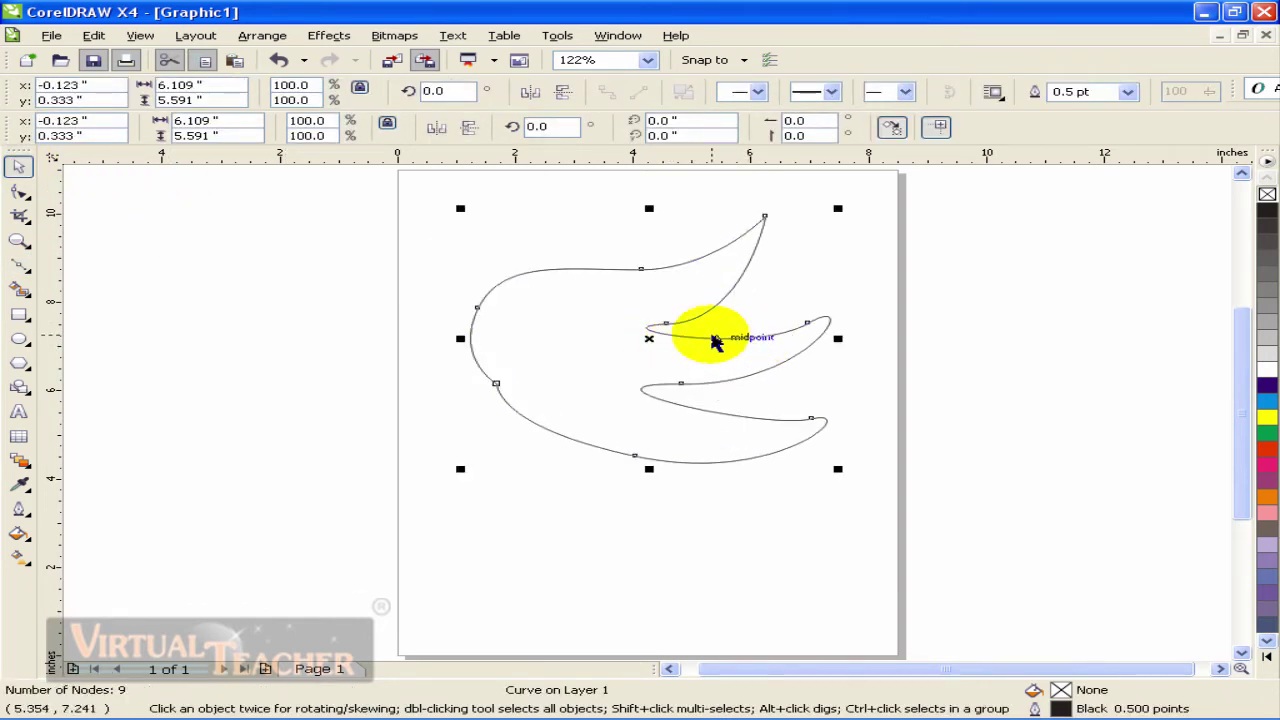
click(810, 271)
click(660, 278)
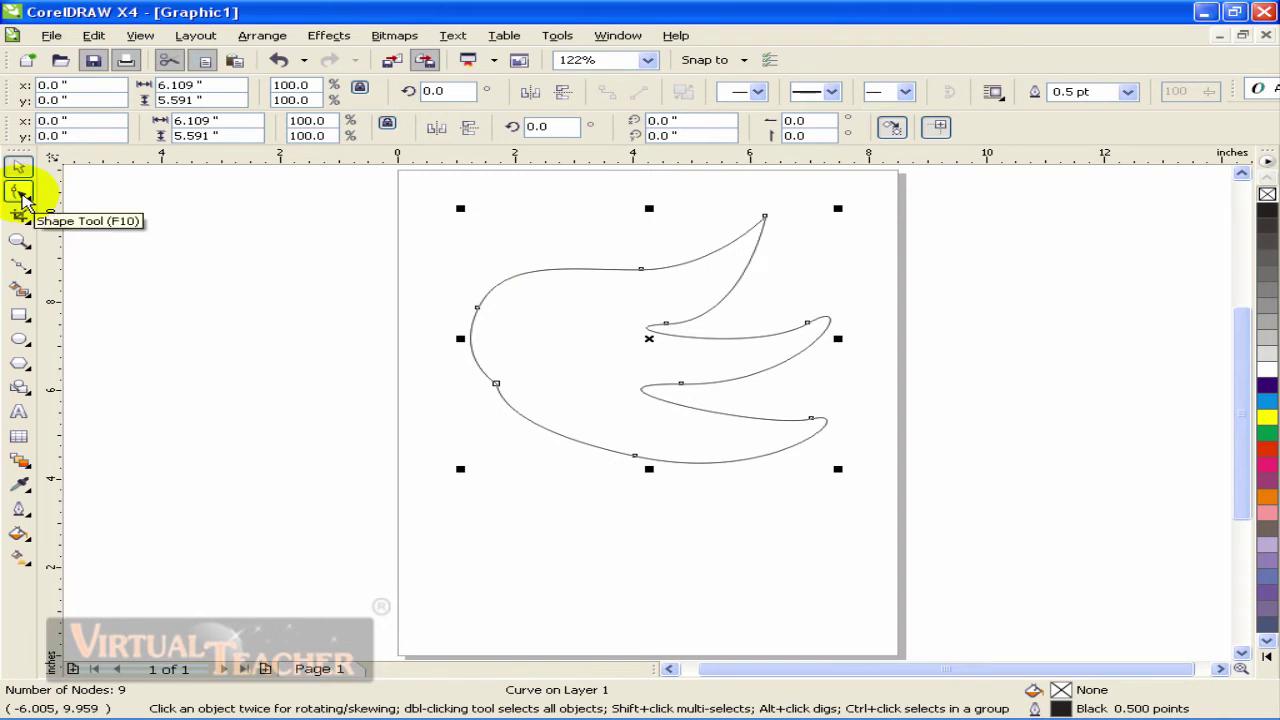
Switch to the Shape tool so the wing's nodes can be edited
click(22, 196)
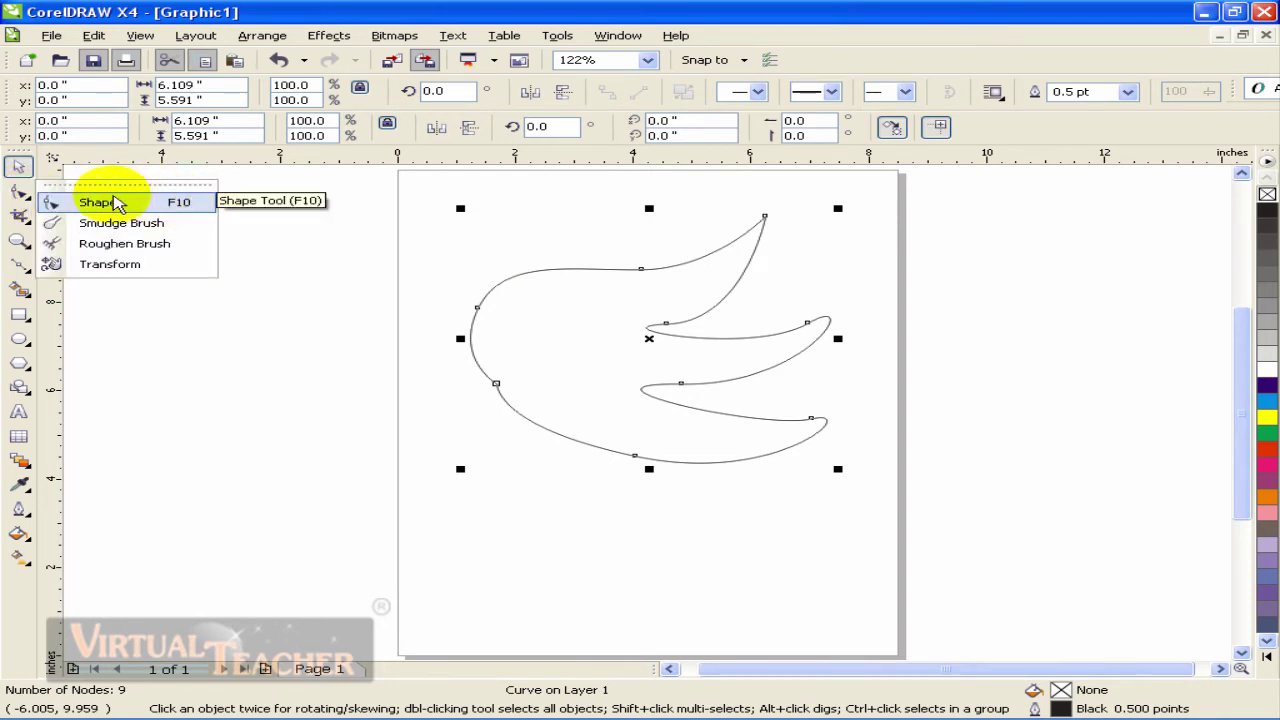
click(48, 204)
click(23, 196)
click(23, 196)
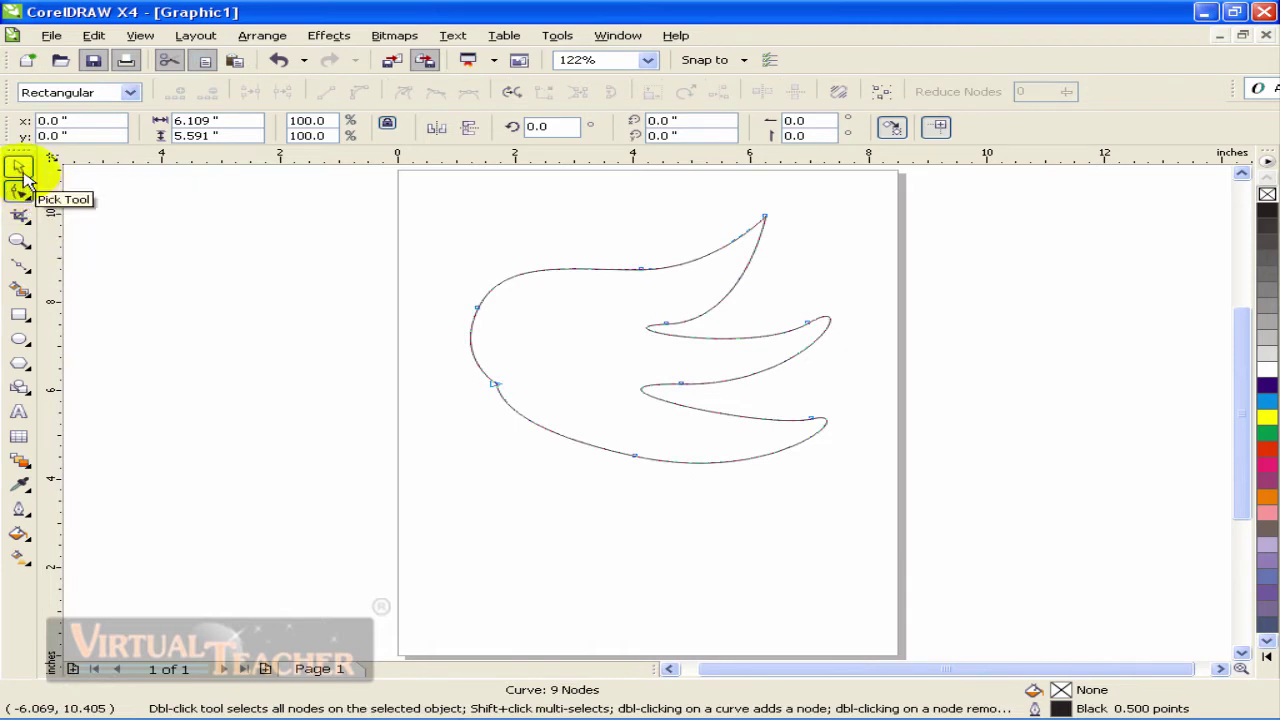
click(26, 197)
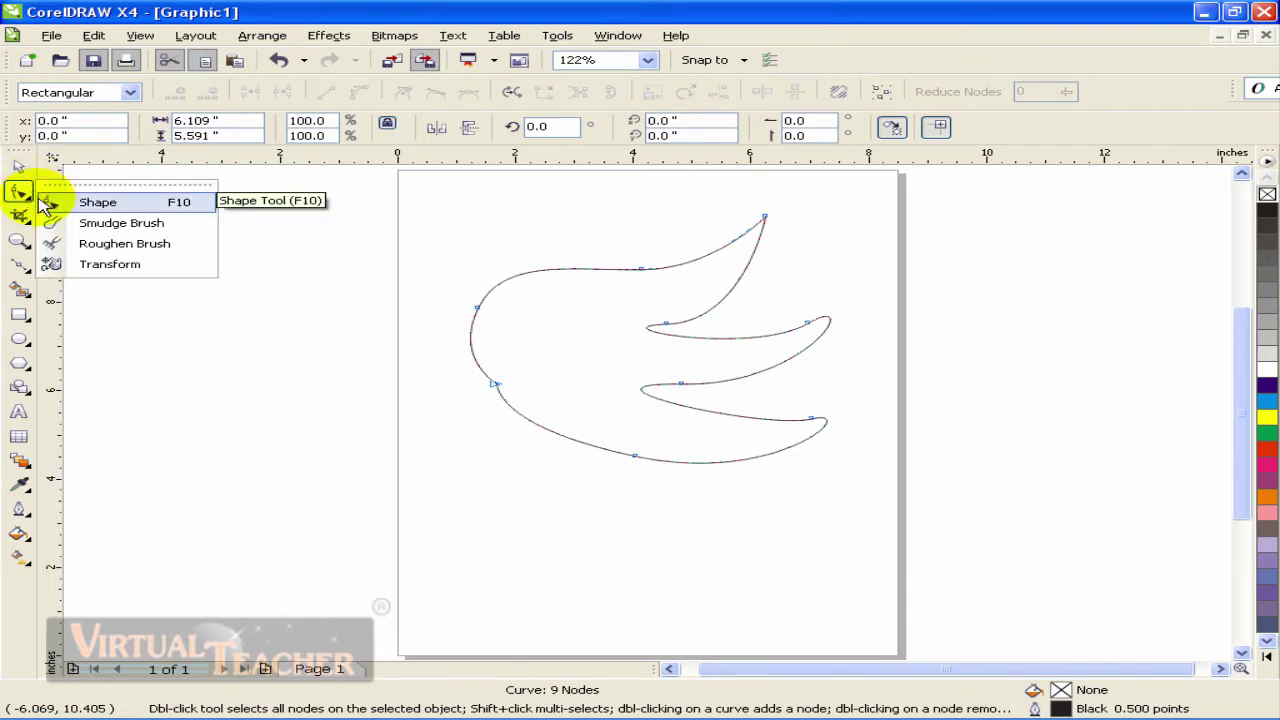
click(95, 207)
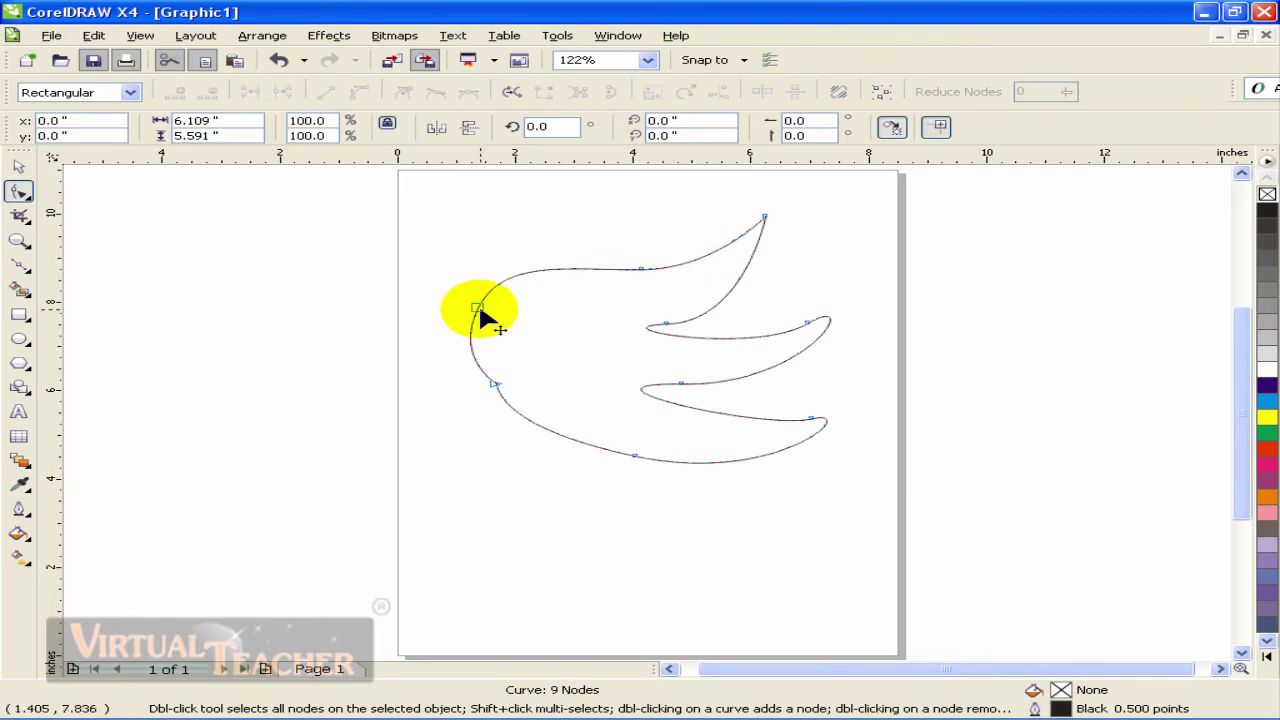
Adjust the upper-left node's handle and drag the node far left, widening the curve to 8.965 inches
click(493, 384)
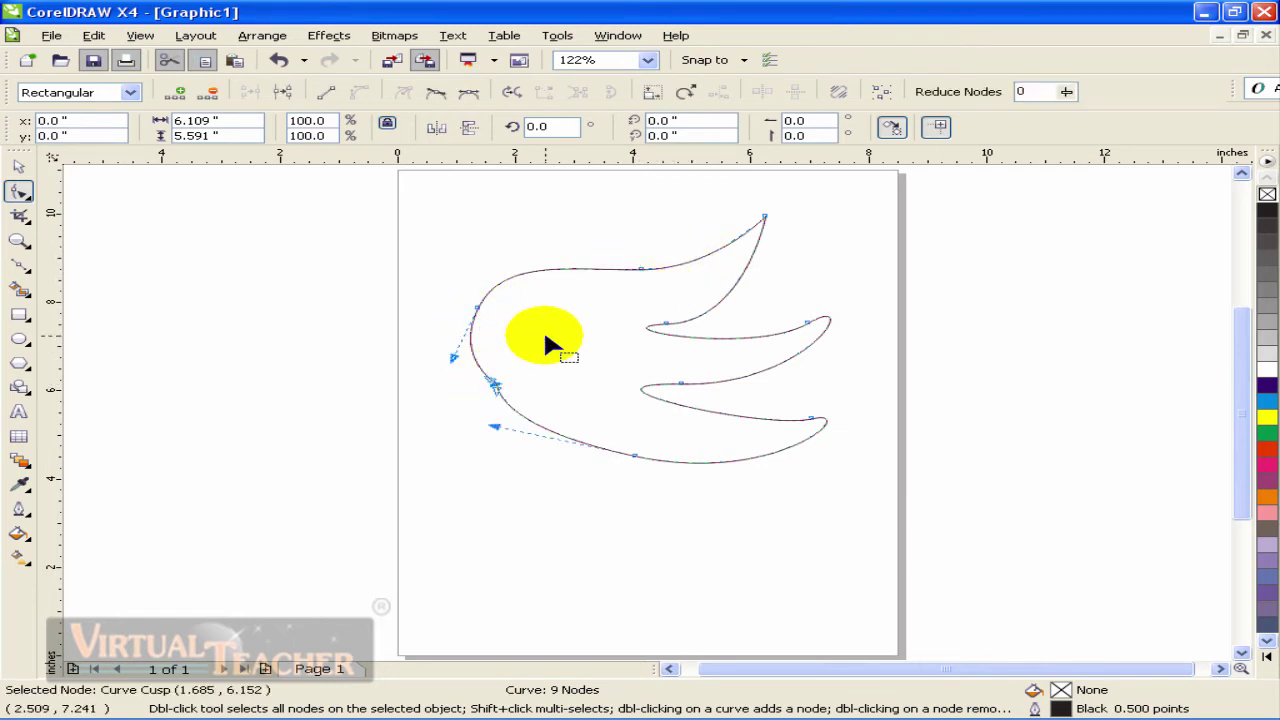
click(545, 326)
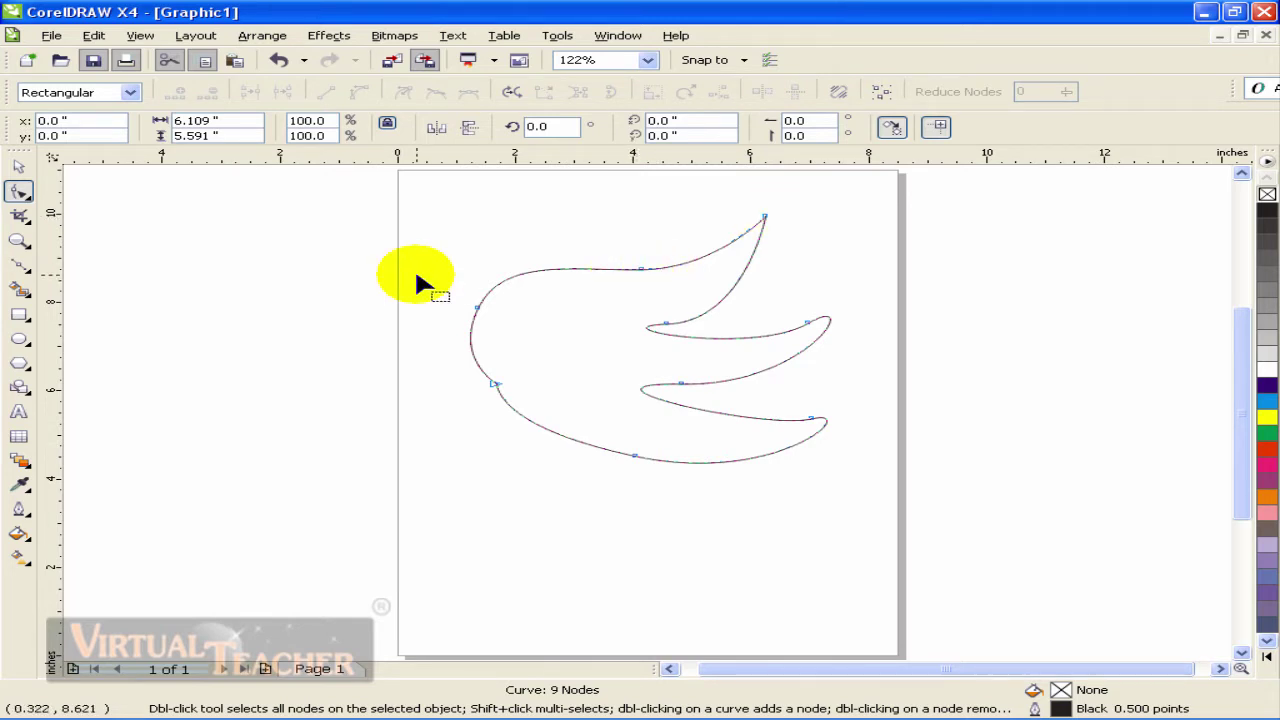
click(477, 308)
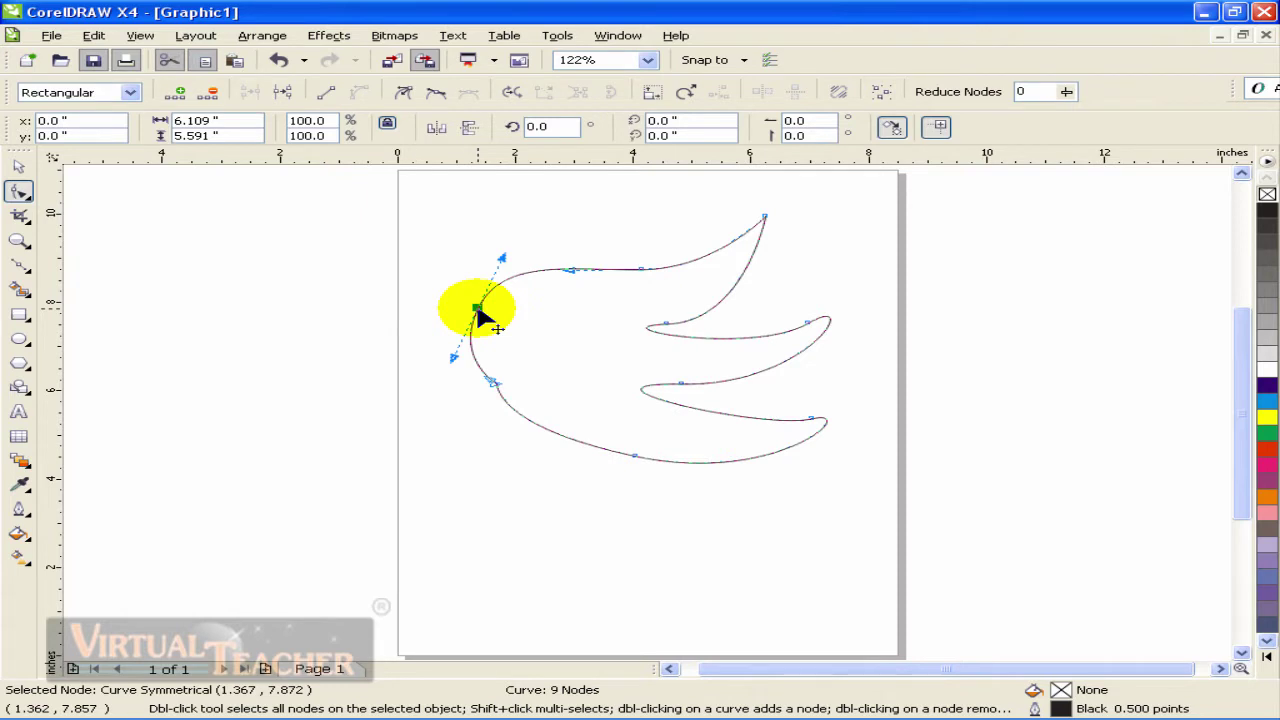
mouse_move(503, 262)
mouse_down()
mouse_move(500, 277)
mouse_move(503, 257)
mouse_move(503, 276)
mouse_move(491, 252)
mouse_move(431, 245)
mouse_move(516, 262)
mouse_move(495, 274)
mouse_move(492, 261)
mouse_move(434, 251)
mouse_move(449, 243)
mouse_move(483, 284)
mouse_move(493, 253)
mouse_up()
drag(479, 312, 302, 279)
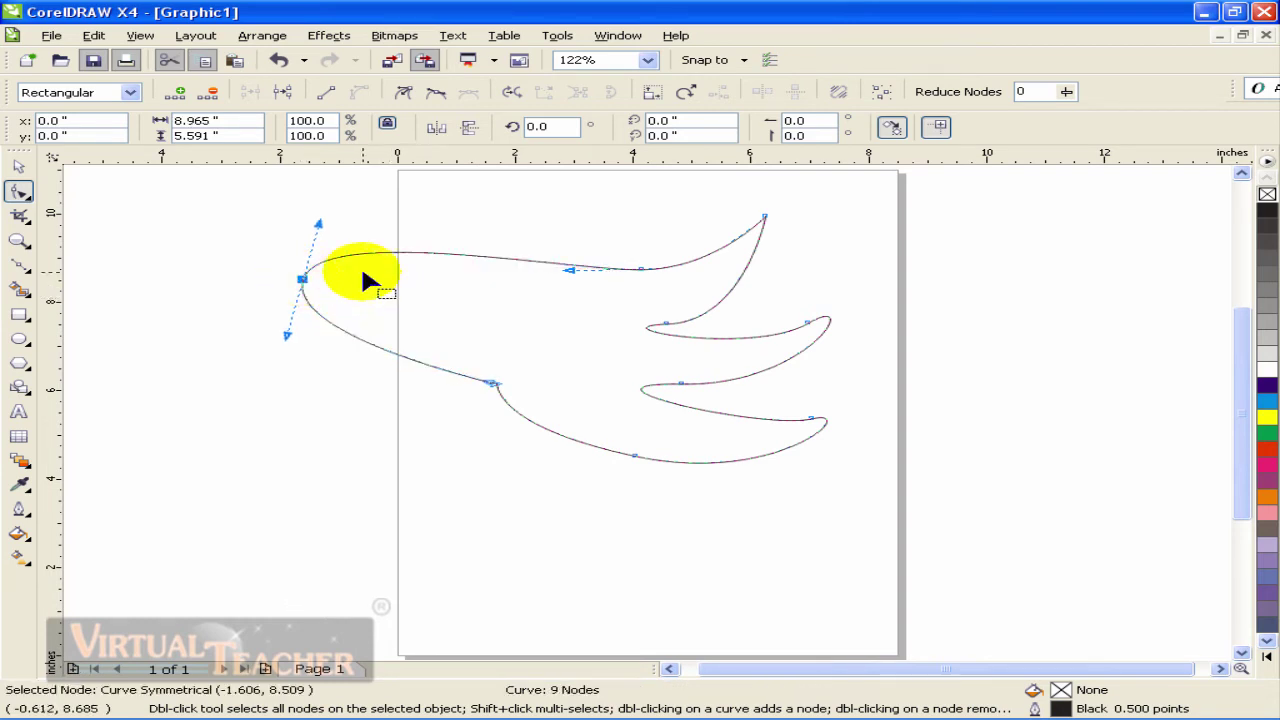
Add a top-edge node and raise it into a hump, making the curve 5.619 inches tall
click(130, 92)
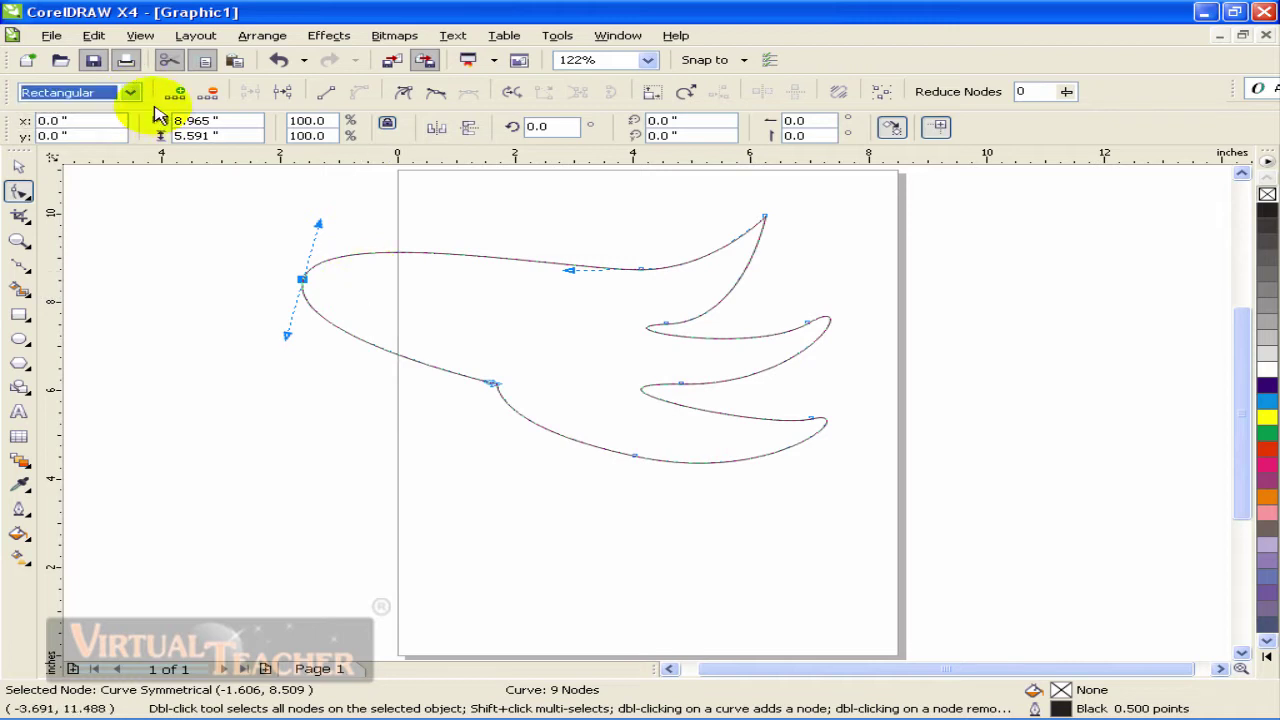
click(168, 96)
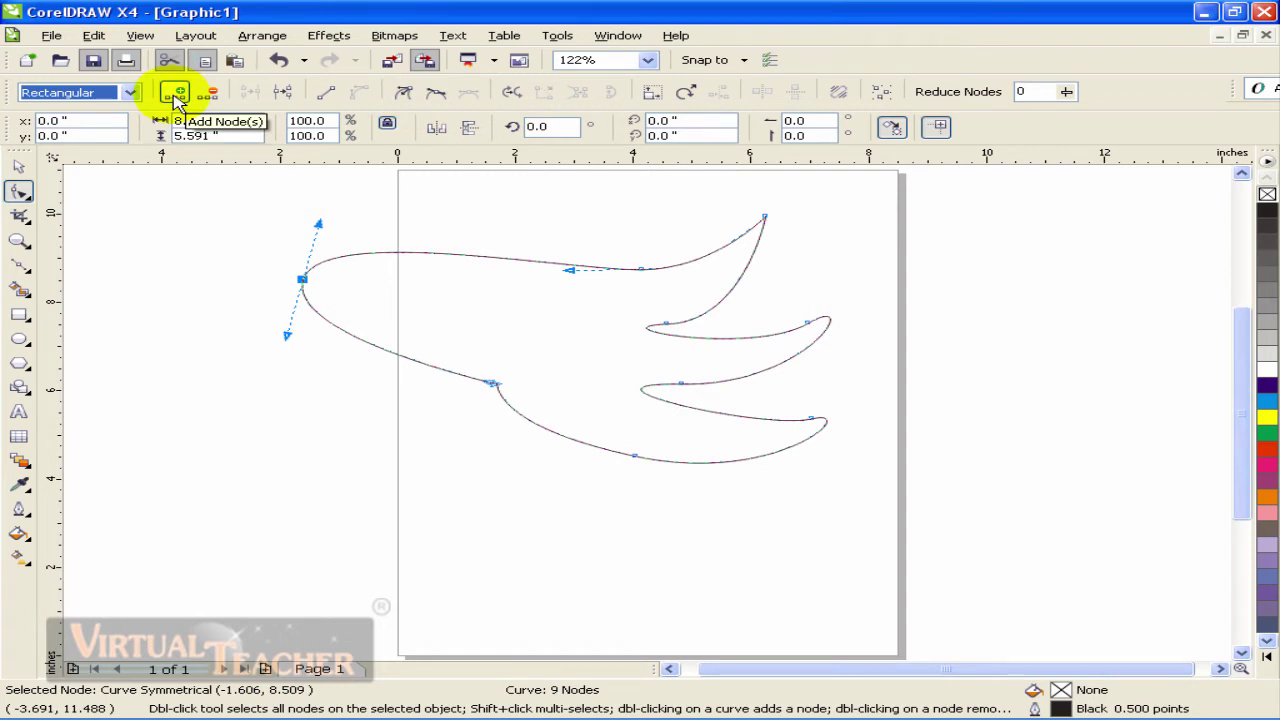
click(450, 254)
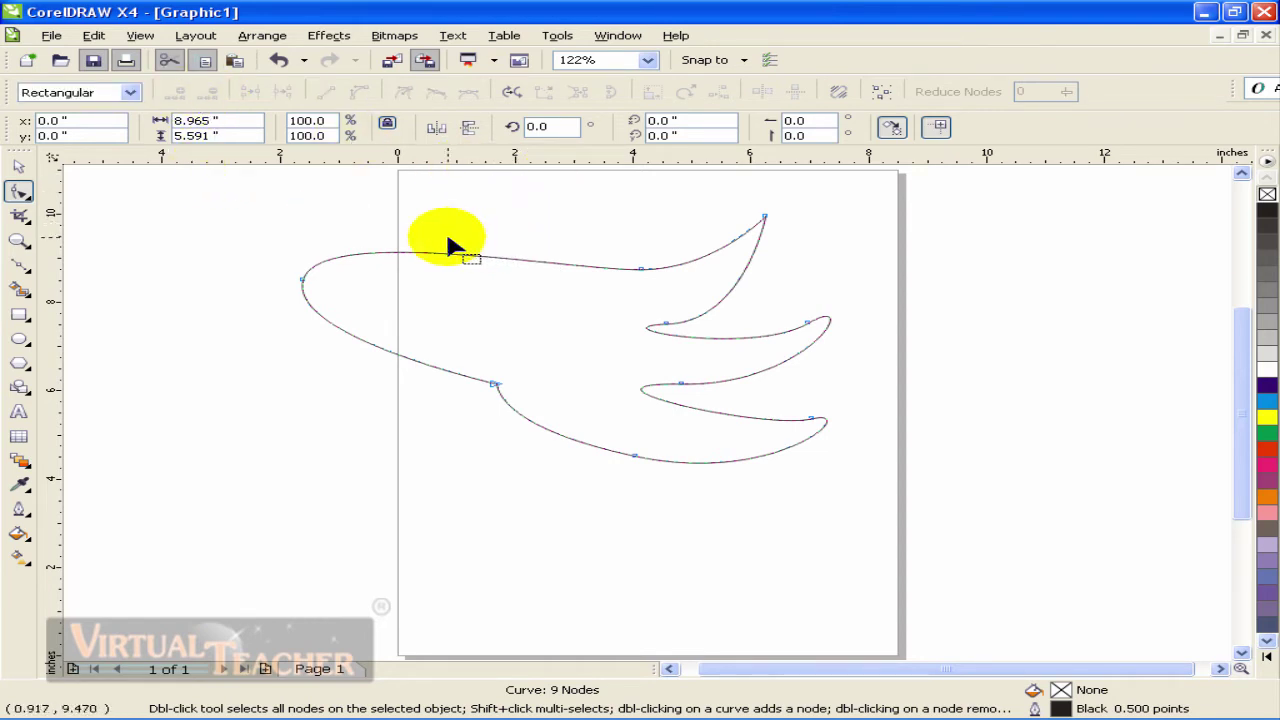
click(443, 255)
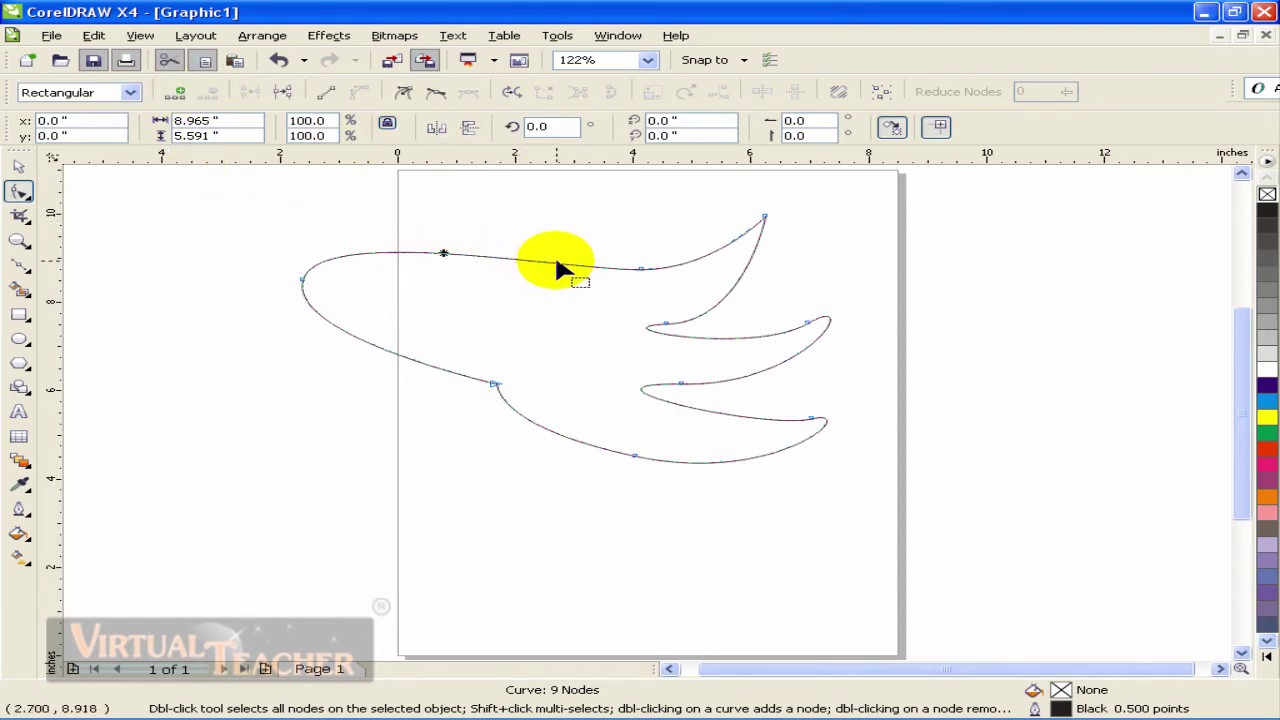
click(176, 94)
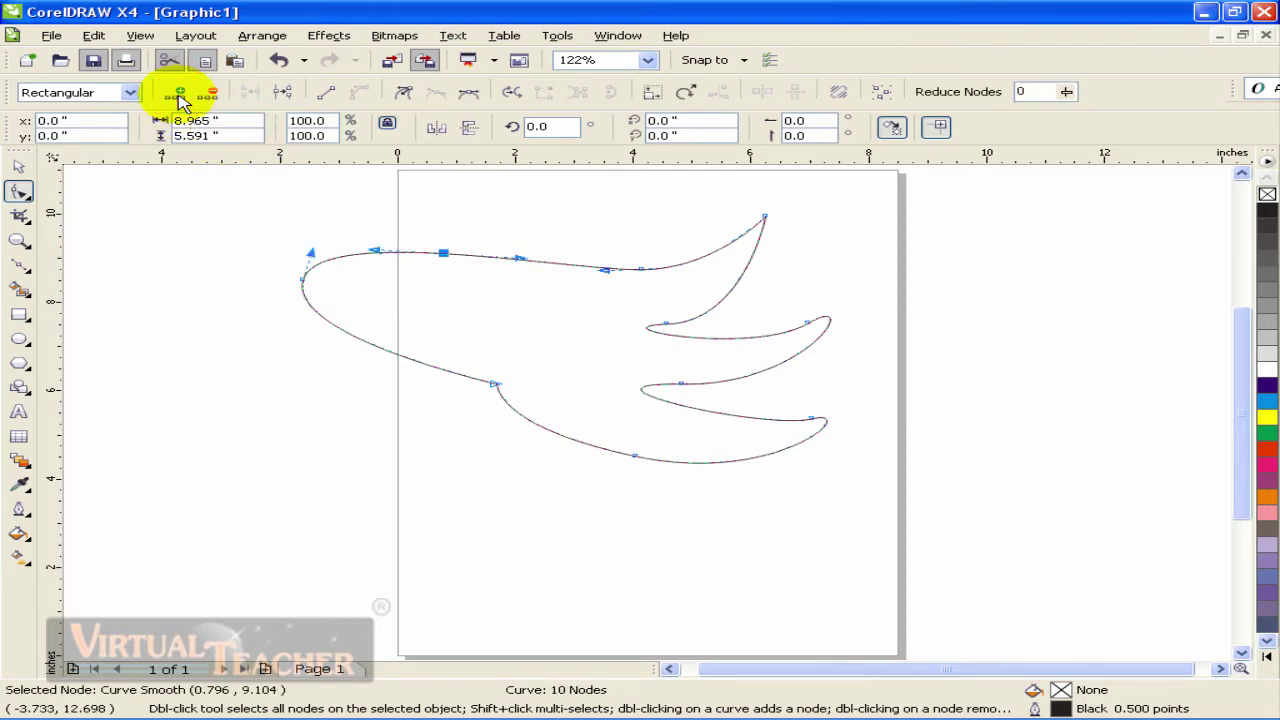
drag(443, 255, 462, 214)
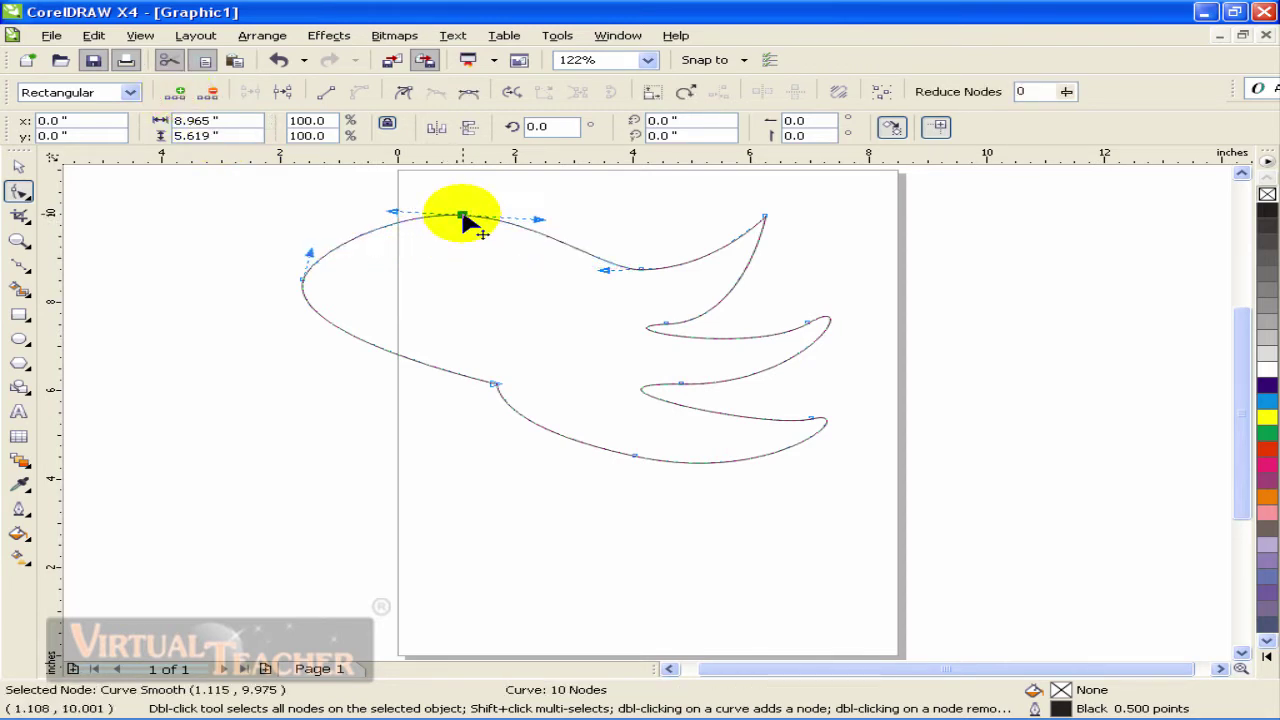
click(352, 335)
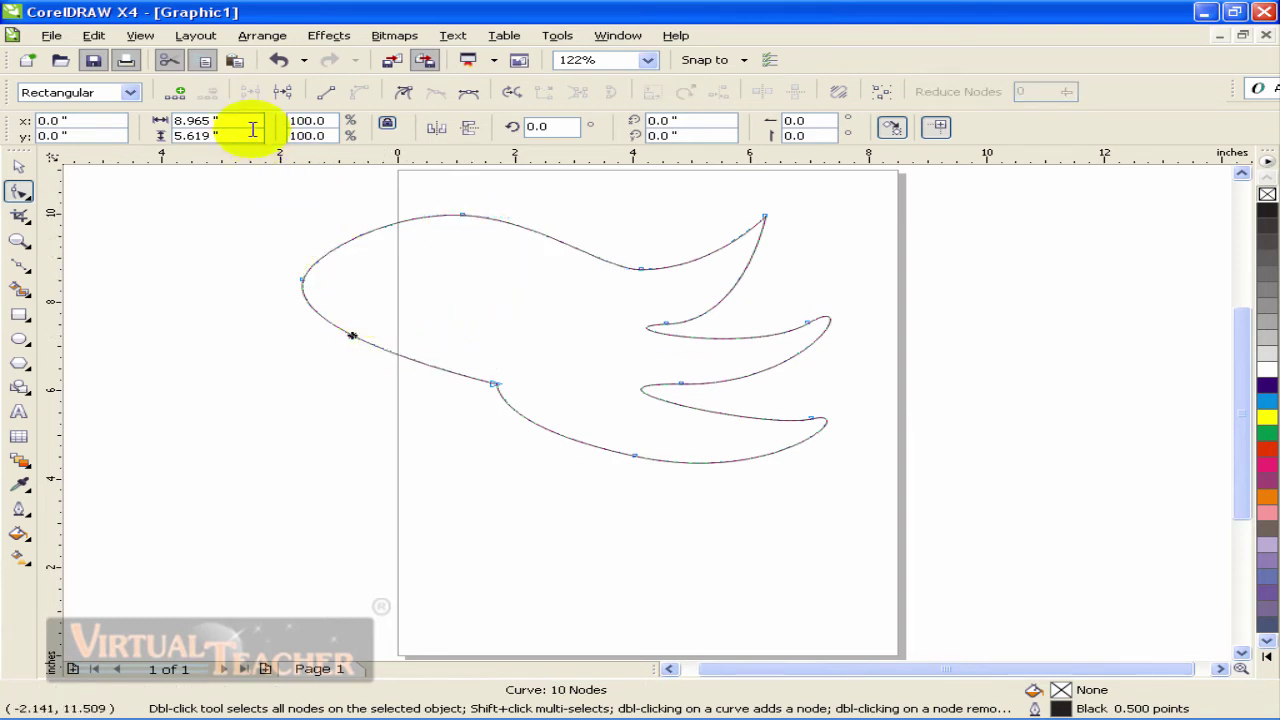
Add nodes on the lower-left edge and upper-left bend, pulling the bend up-left into a squarer corner
click(180, 95)
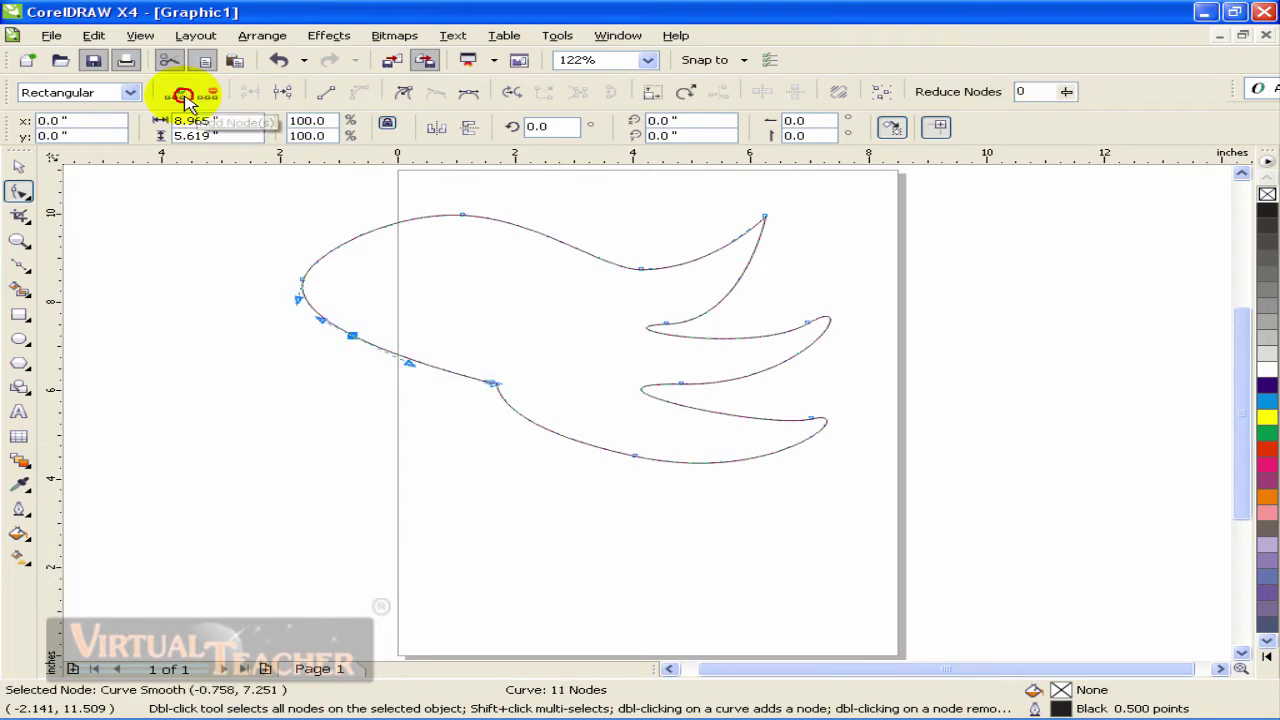
click(455, 269)
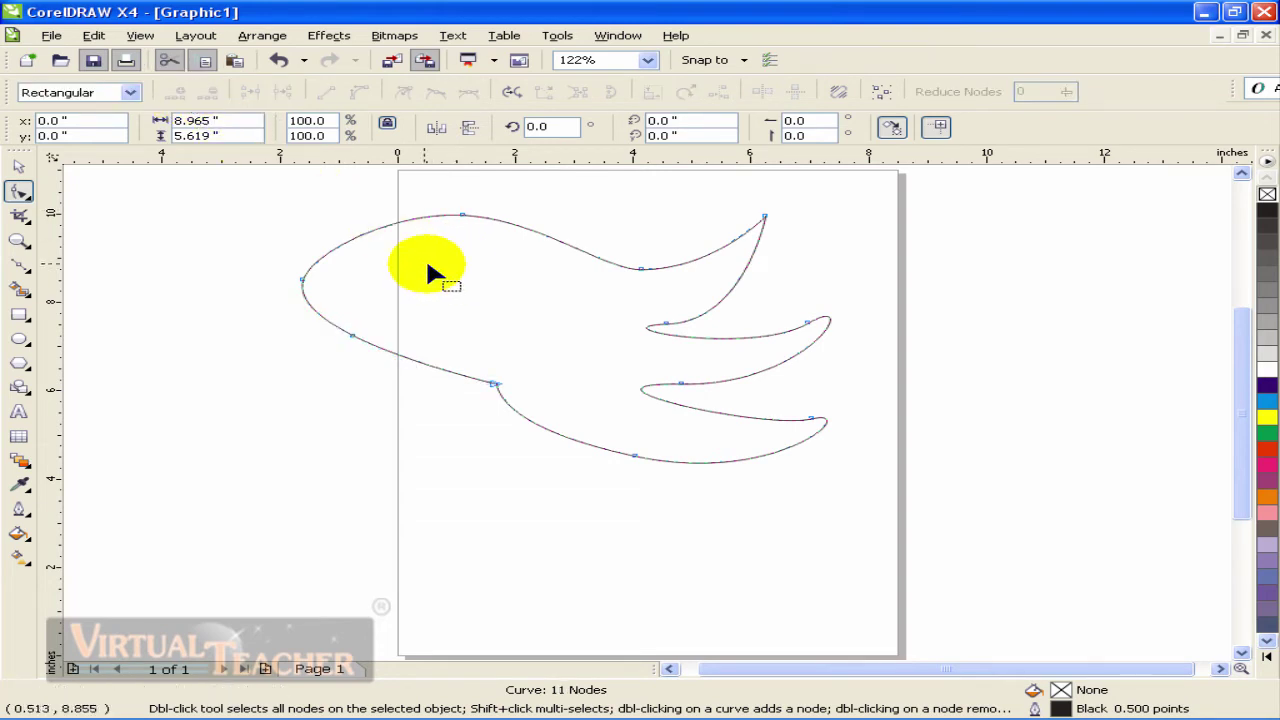
click(370, 232)
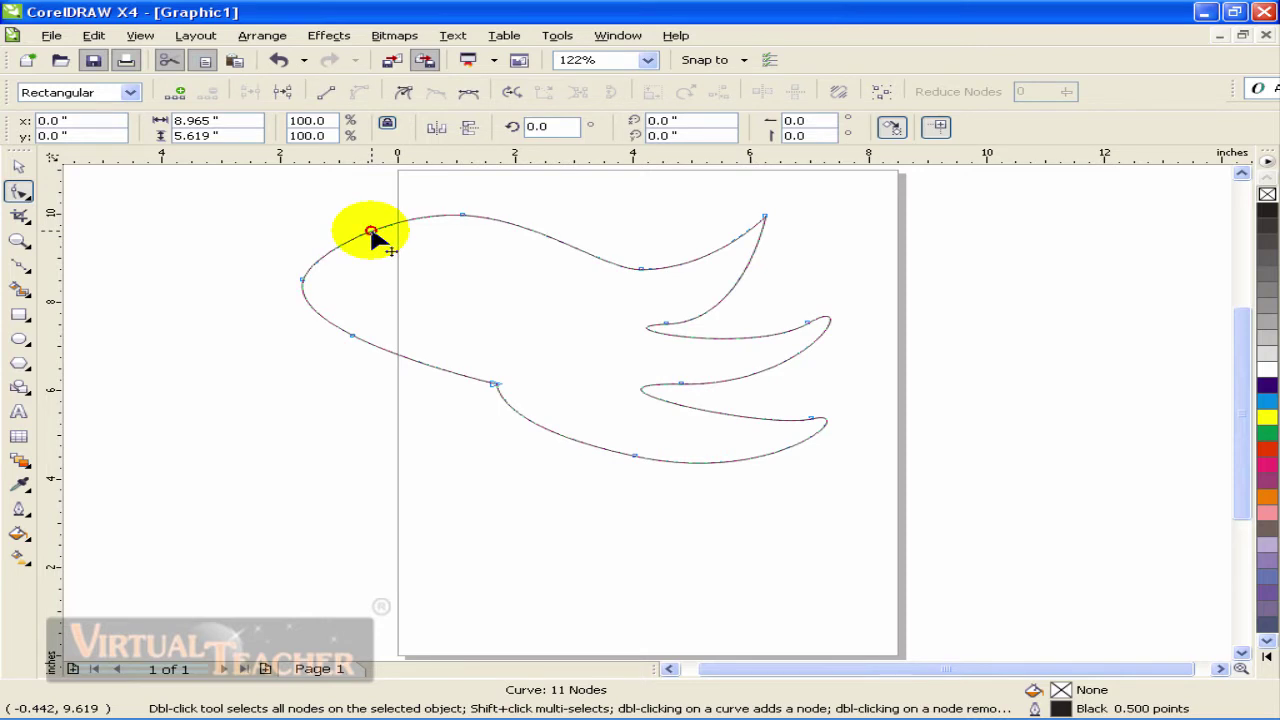
double_click(370, 232)
click(370, 233)
drag(370, 232, 330, 205)
Select the top-edge node, then marquee-select the top-left corner node
click(537, 320)
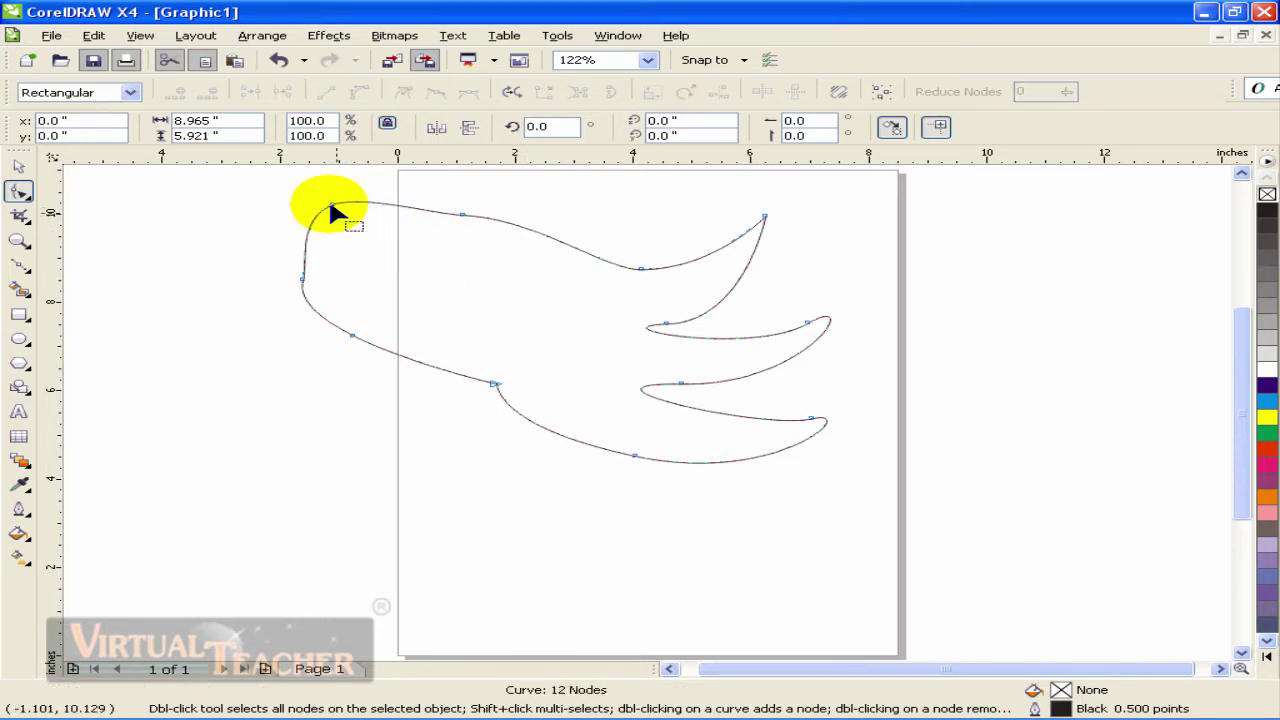
click(462, 214)
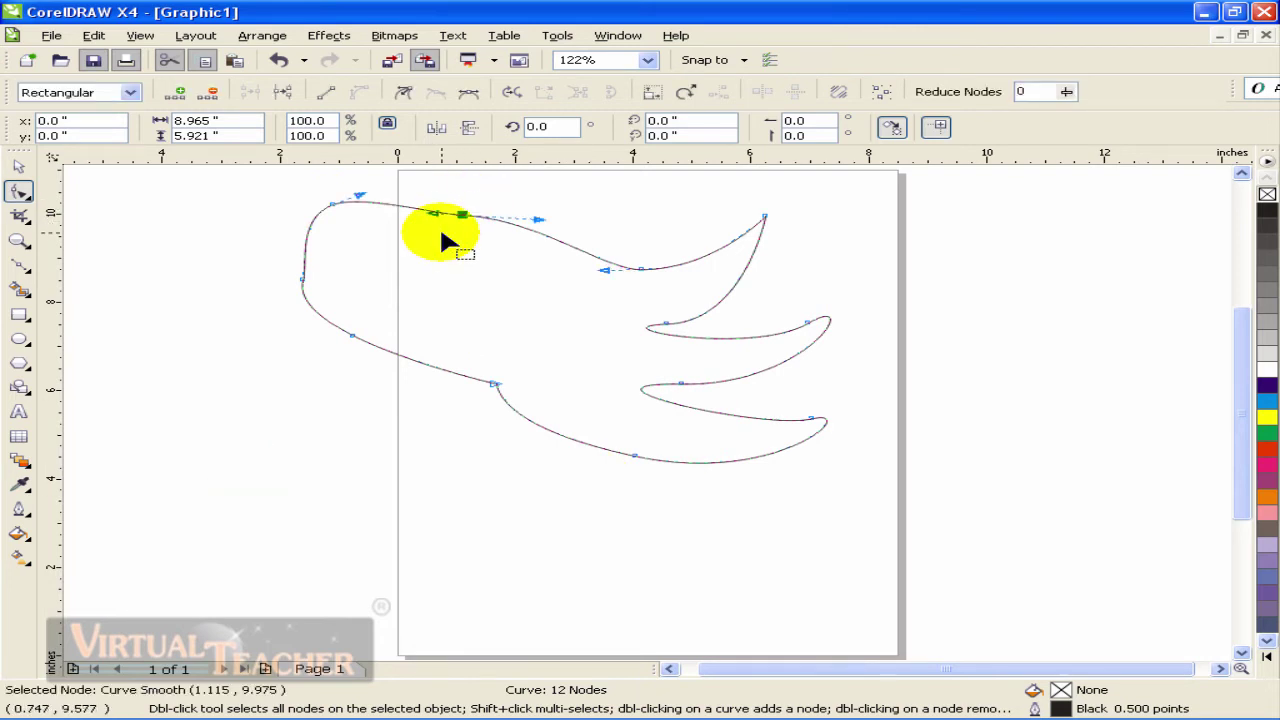
drag(359, 235, 291, 197)
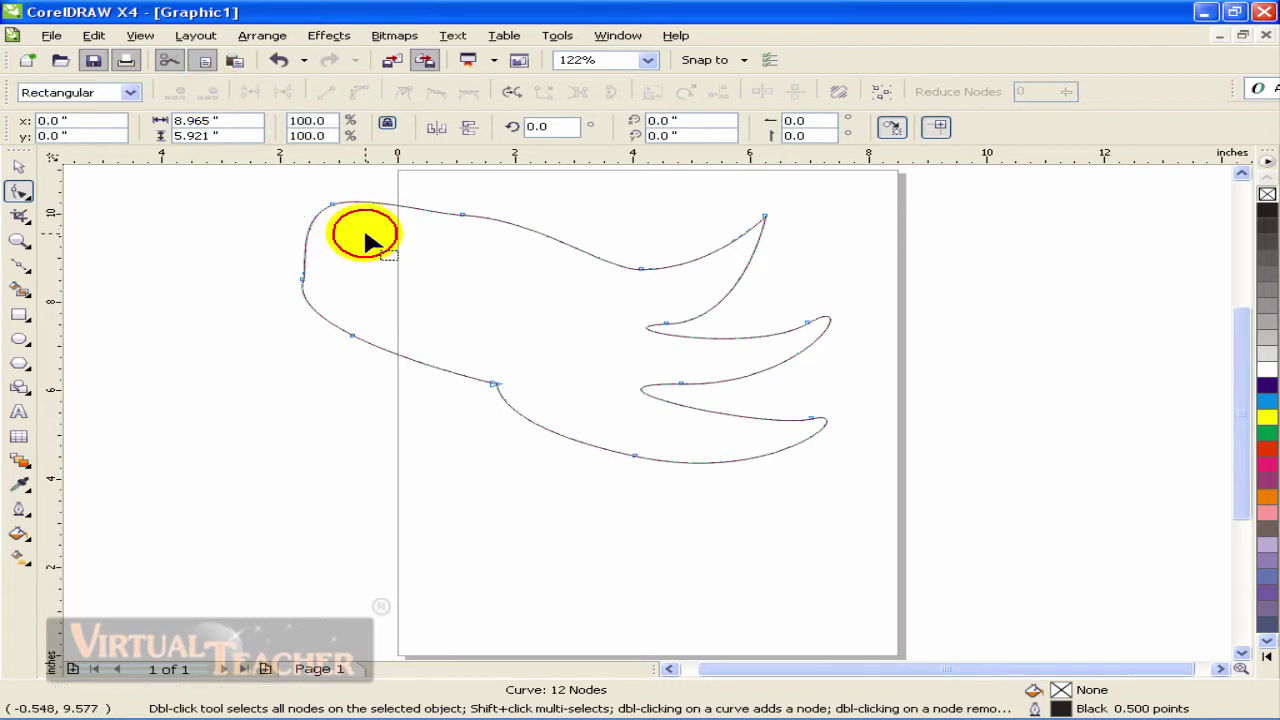
drag(320, 212, 288, 190)
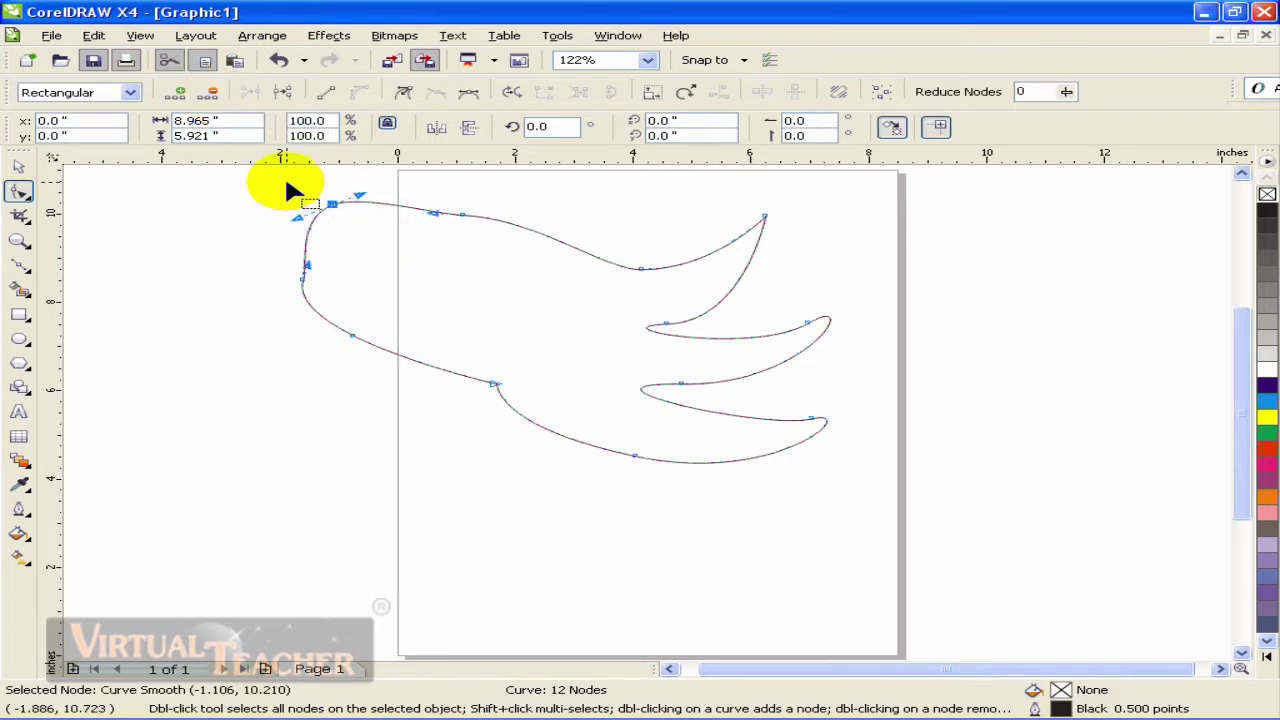
Delete the top-left corner node and three more nodes on the curve's left side
click(213, 93)
click(378, 250)
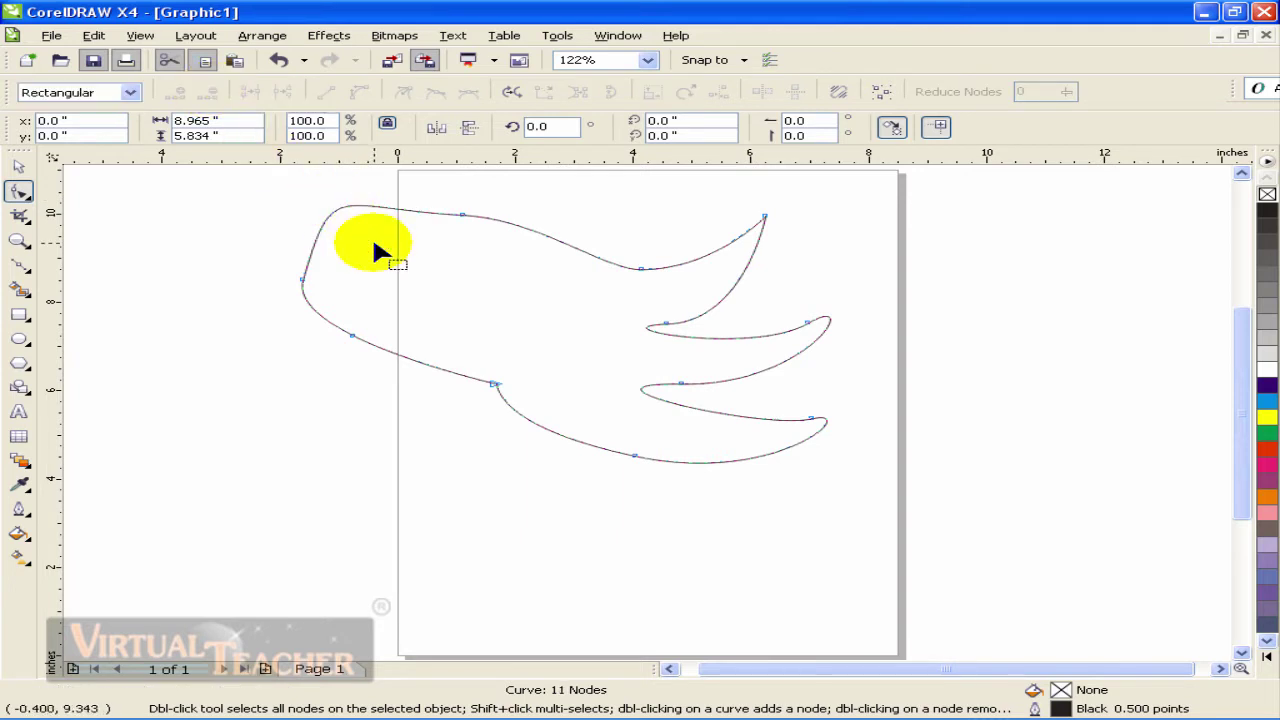
drag(243, 254, 367, 354)
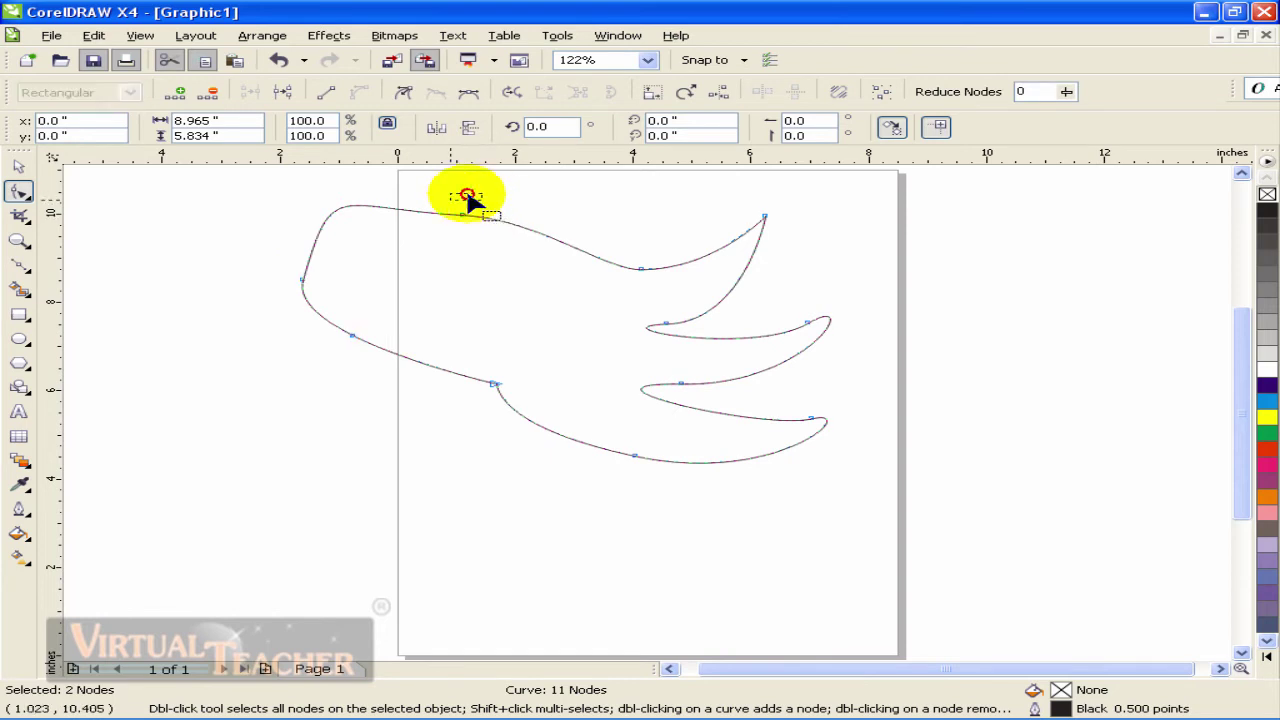
drag(468, 195, 220, 347)
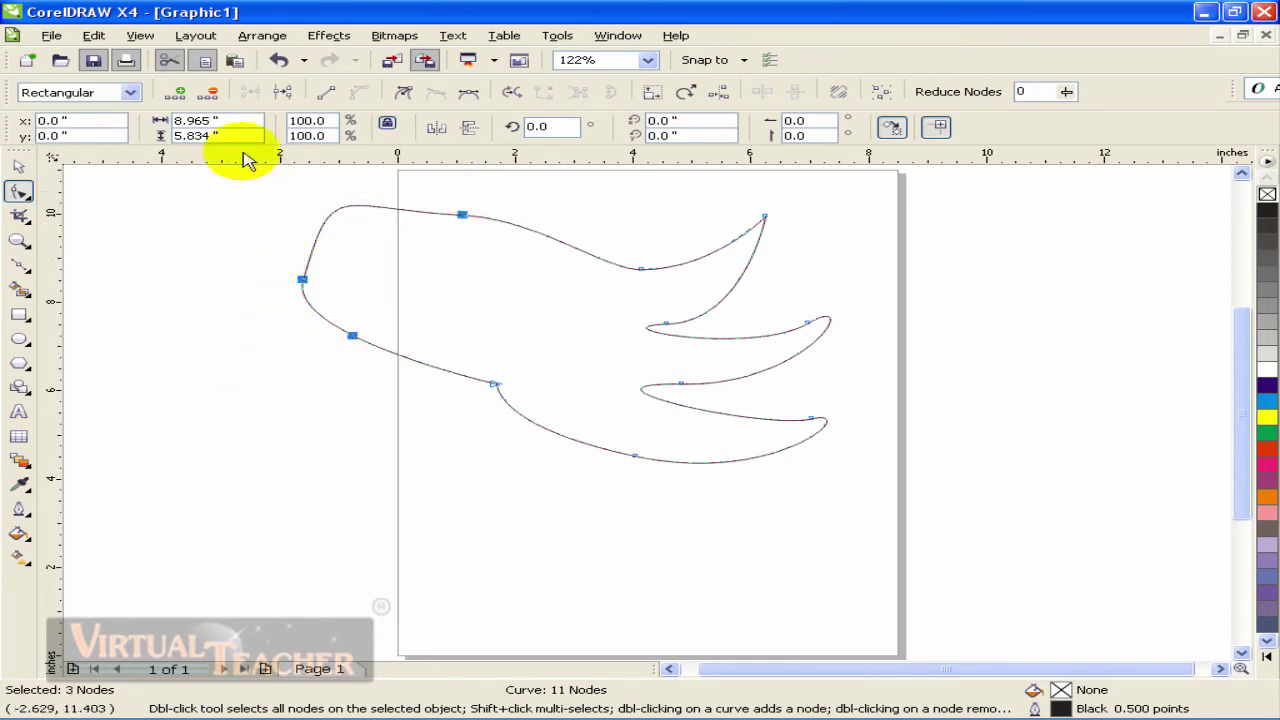
click(210, 94)
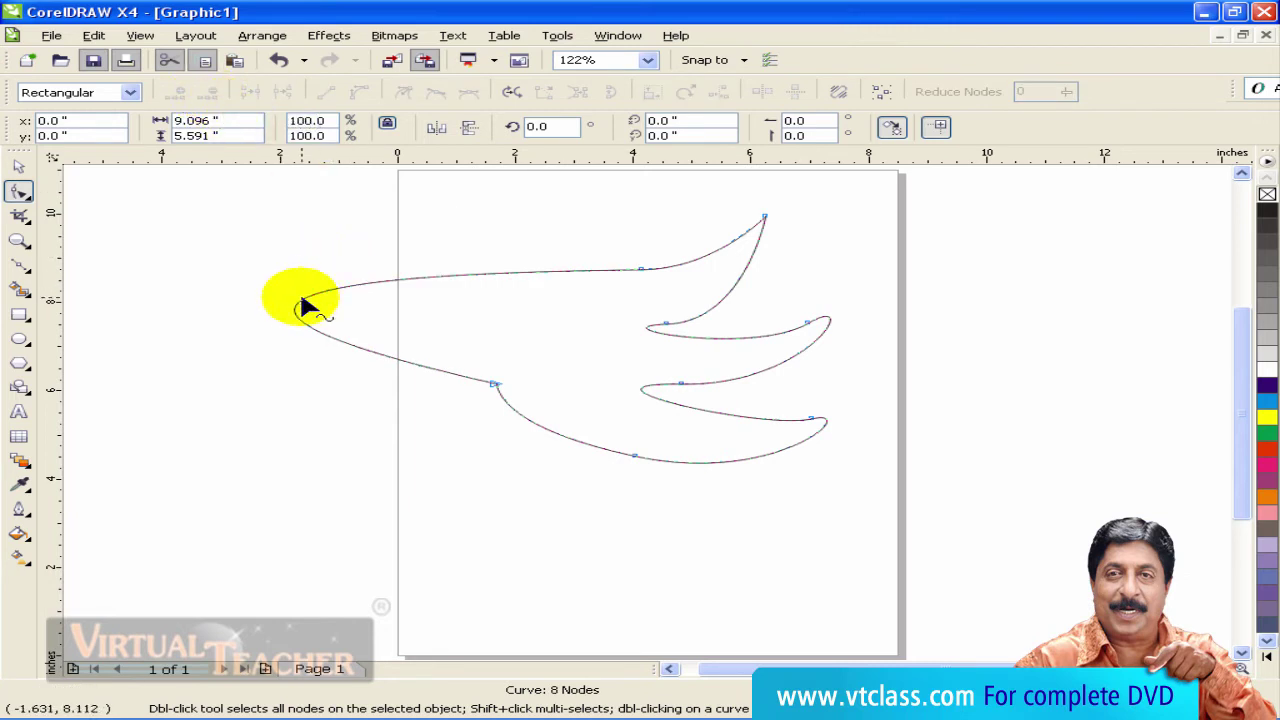
Drag the left tip up and inward, leaving the shape 7.081 × 5.591 inches
drag(297, 302, 319, 291)
drag(393, 266, 425, 262)
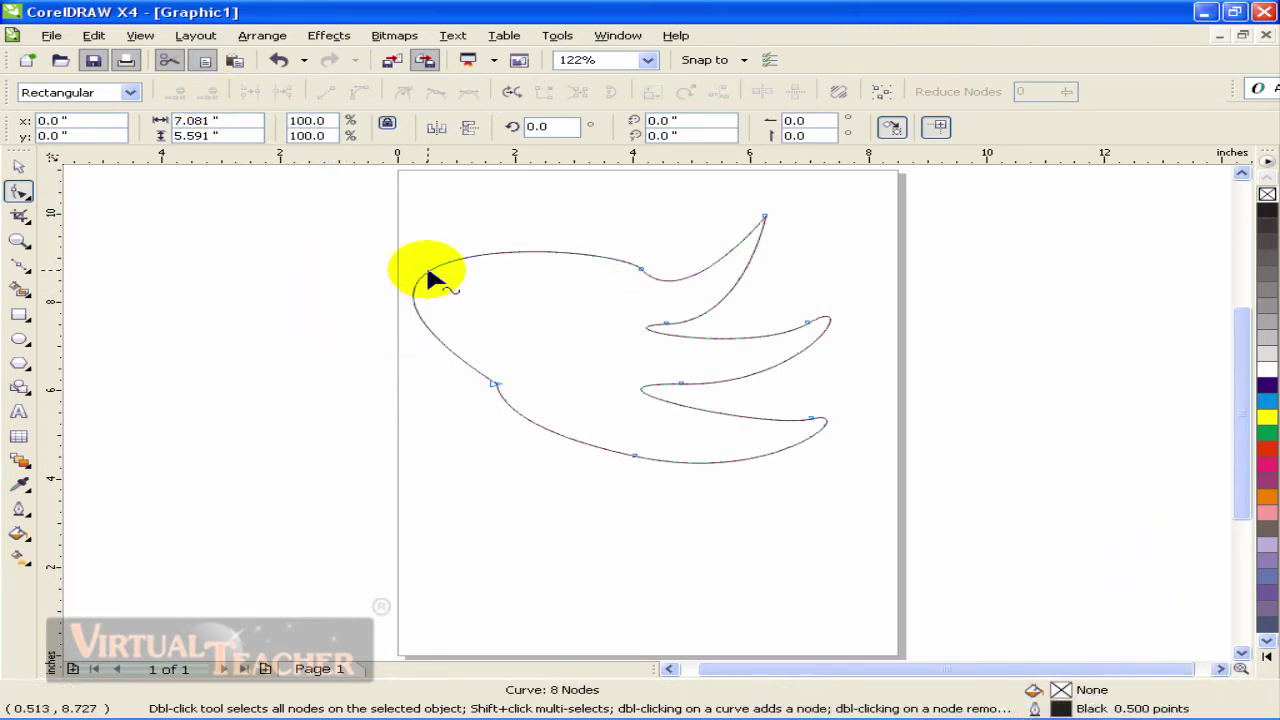
click(455, 260)
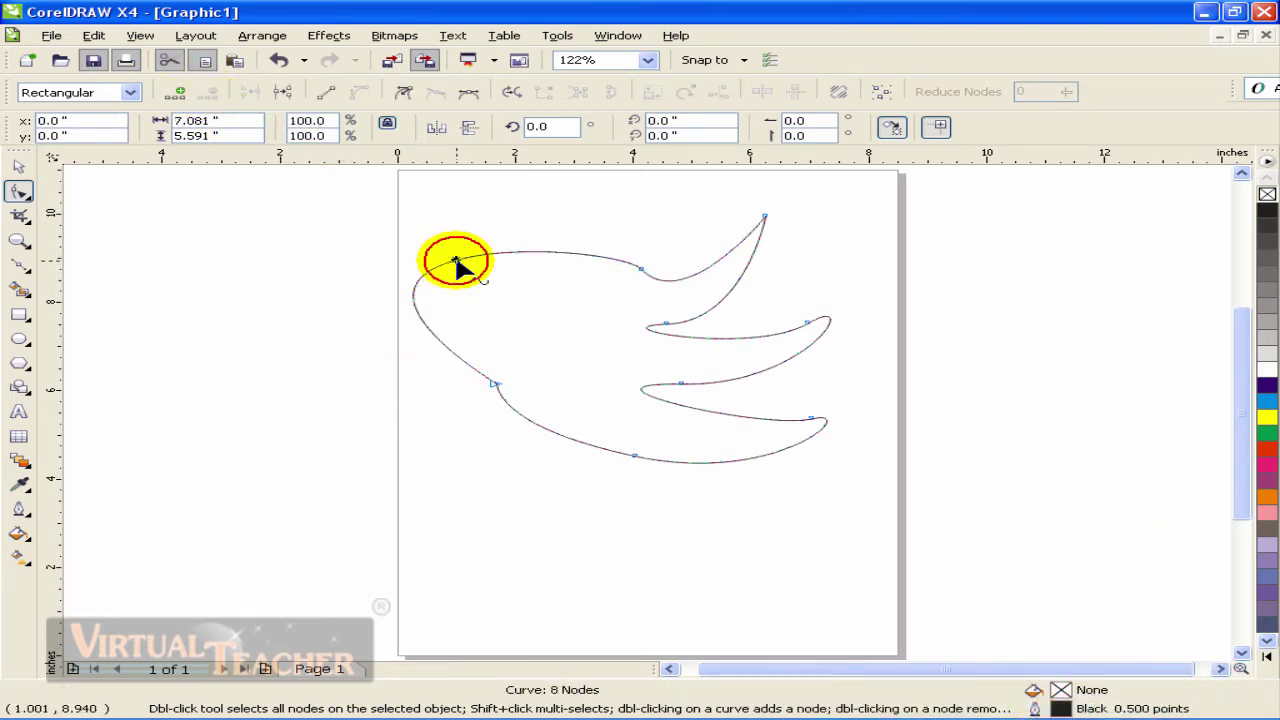
click(283, 93)
click(594, 300)
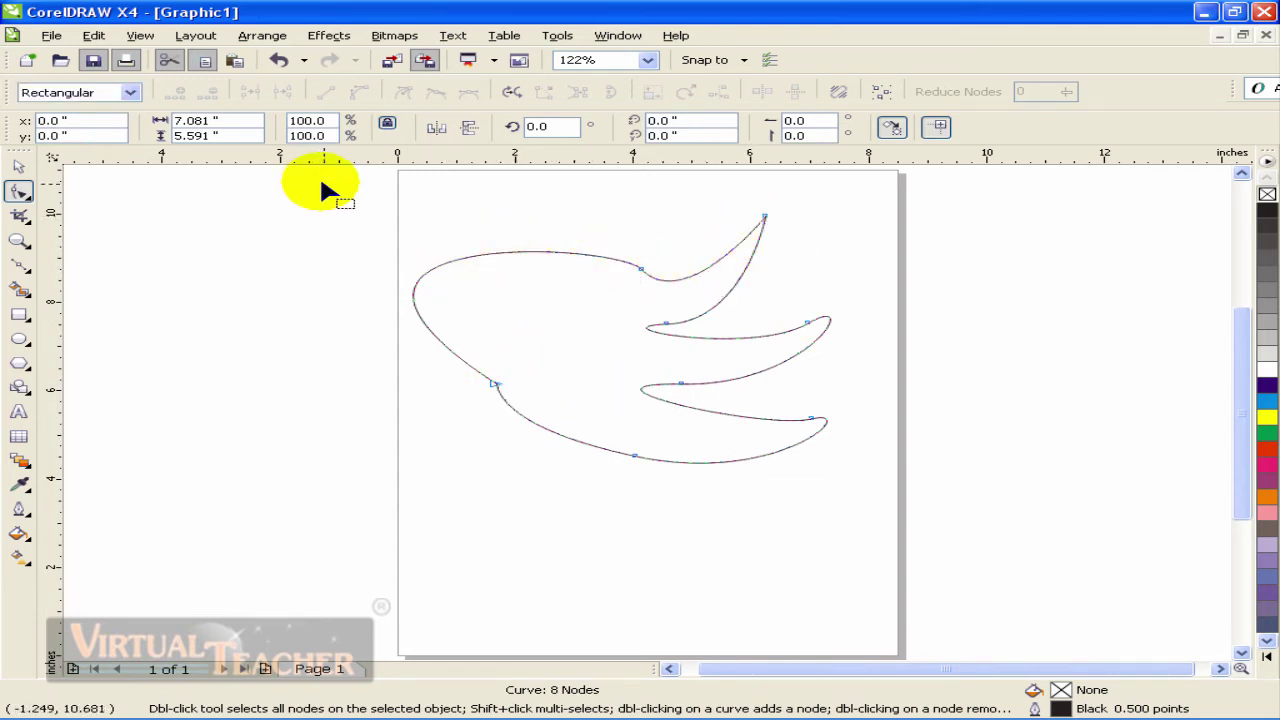
drag(520, 336, 437, 405)
drag(636, 270, 603, 247)
click(605, 251)
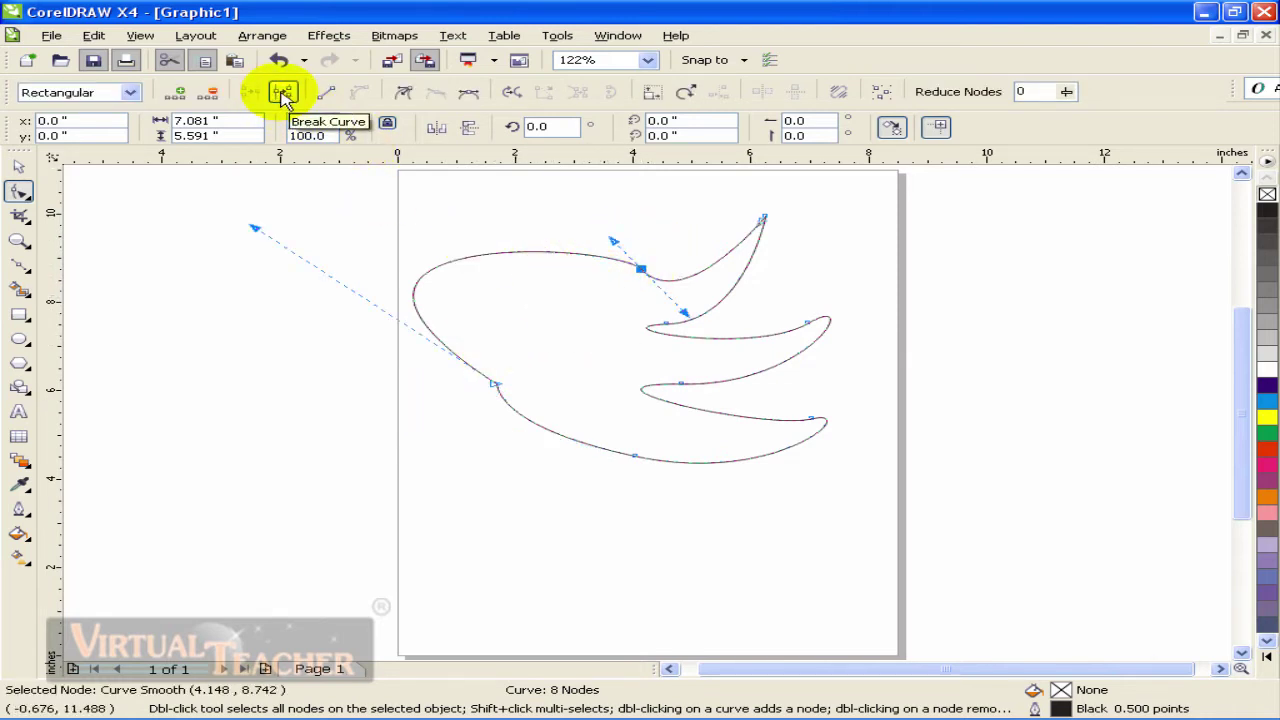
click(283, 93)
click(643, 270)
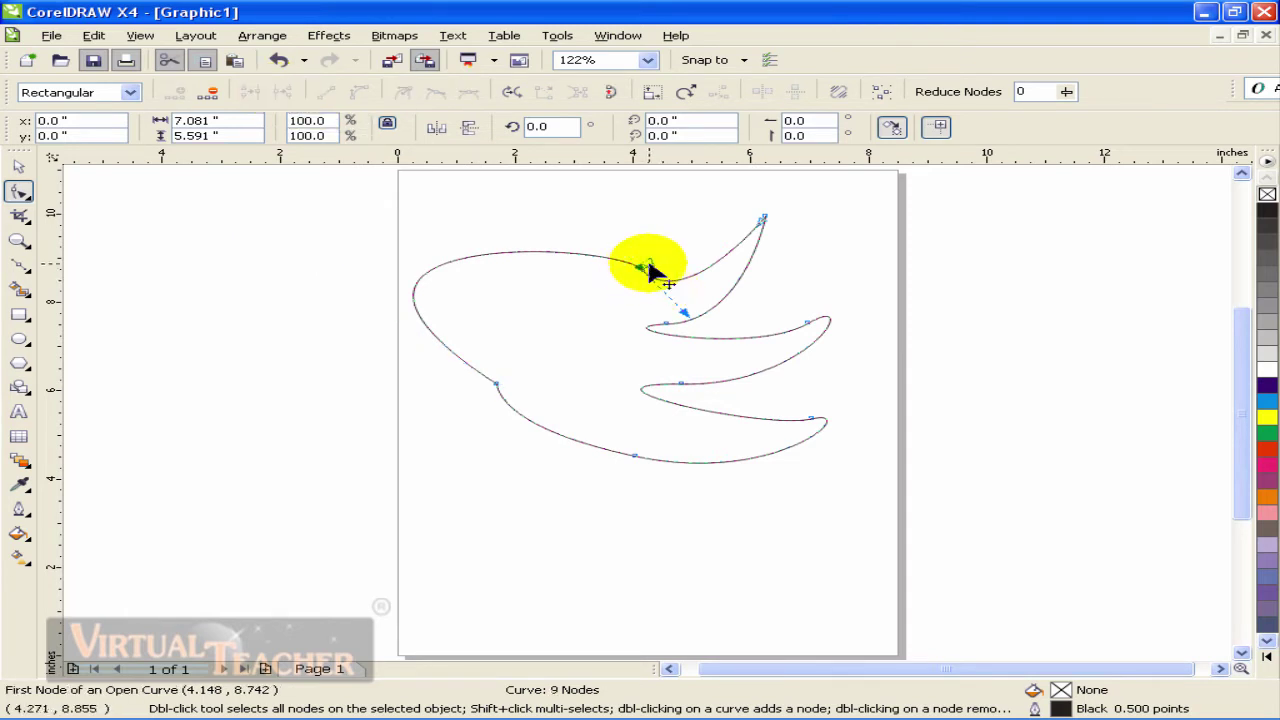
drag(645, 275, 663, 251)
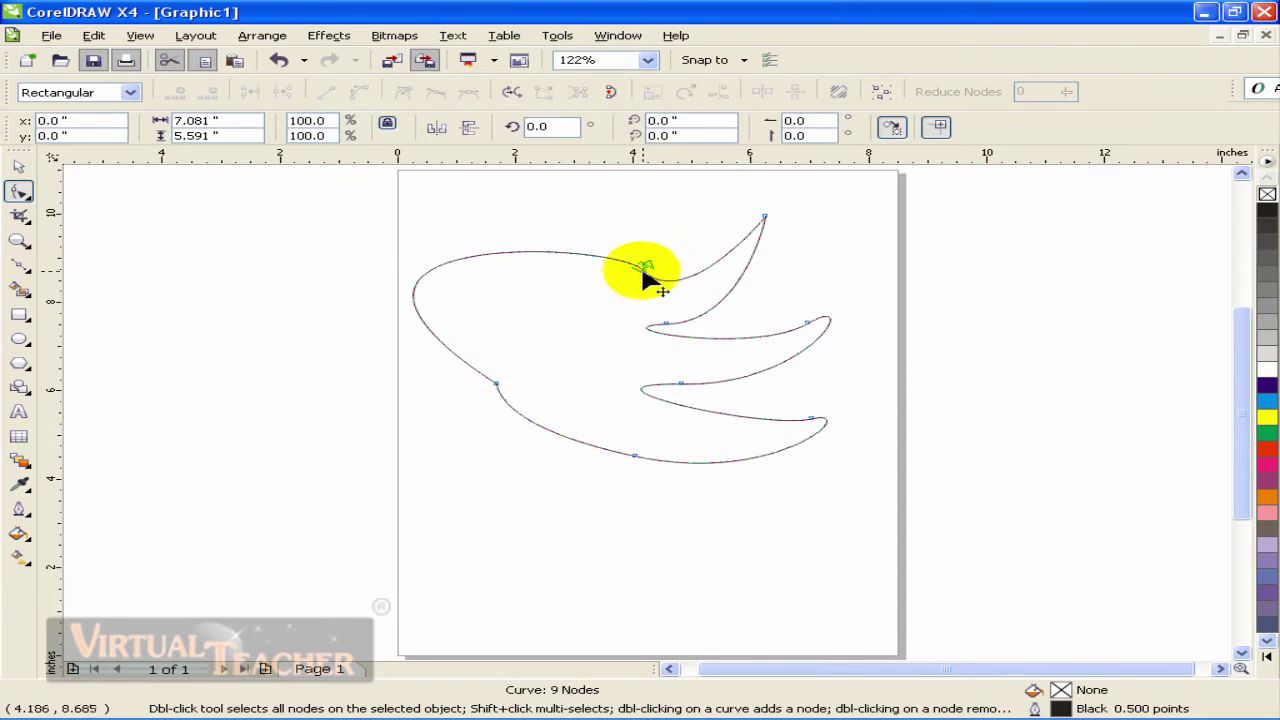
click(640, 268)
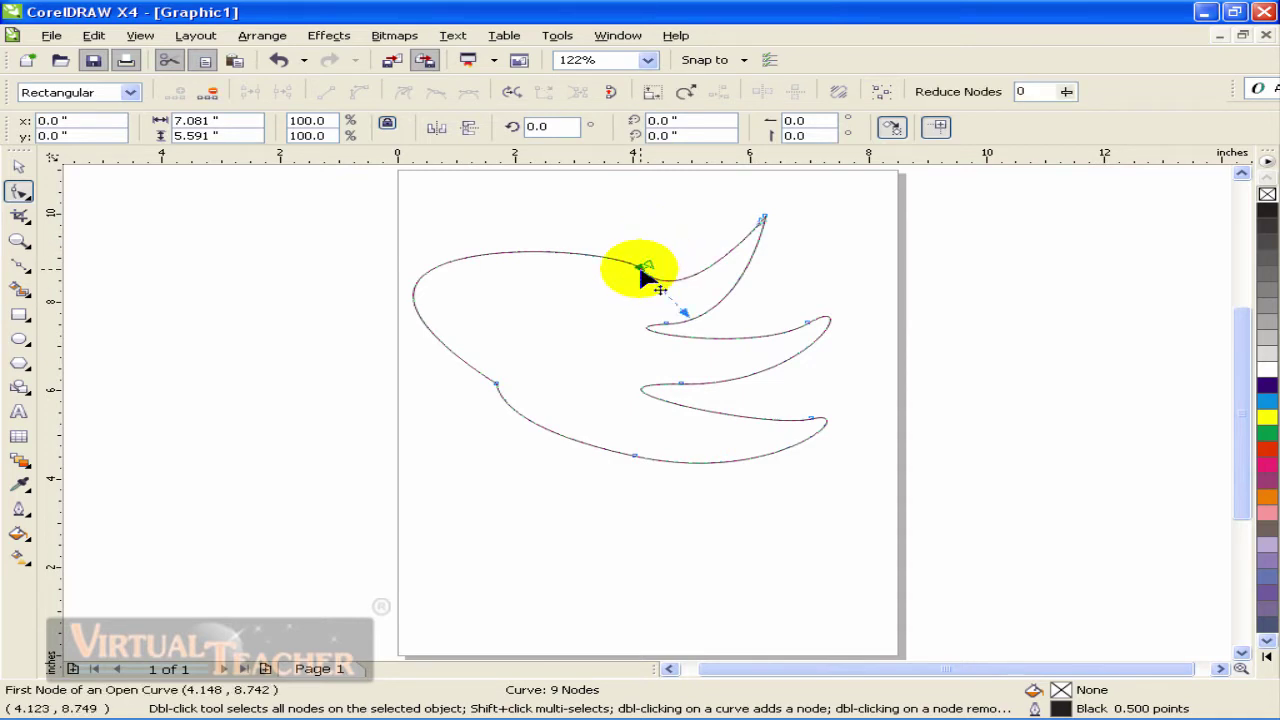
drag(640, 268, 578, 244)
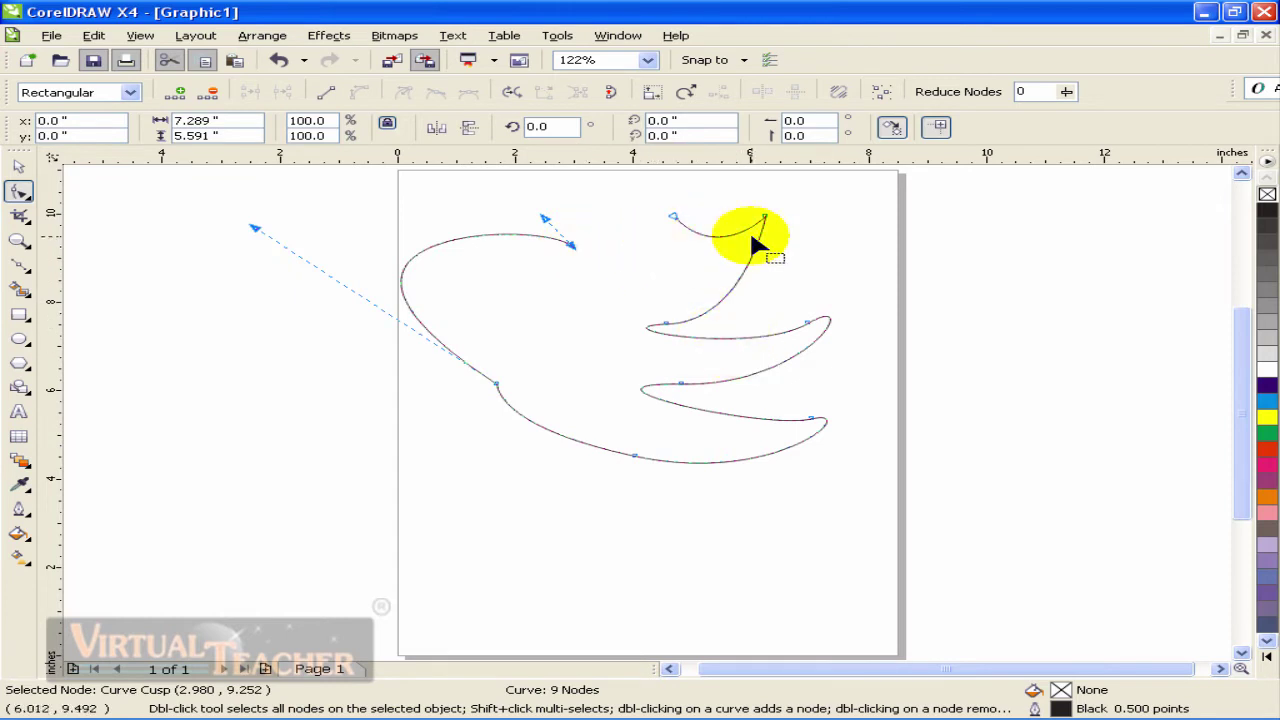
key(ctrl+z)
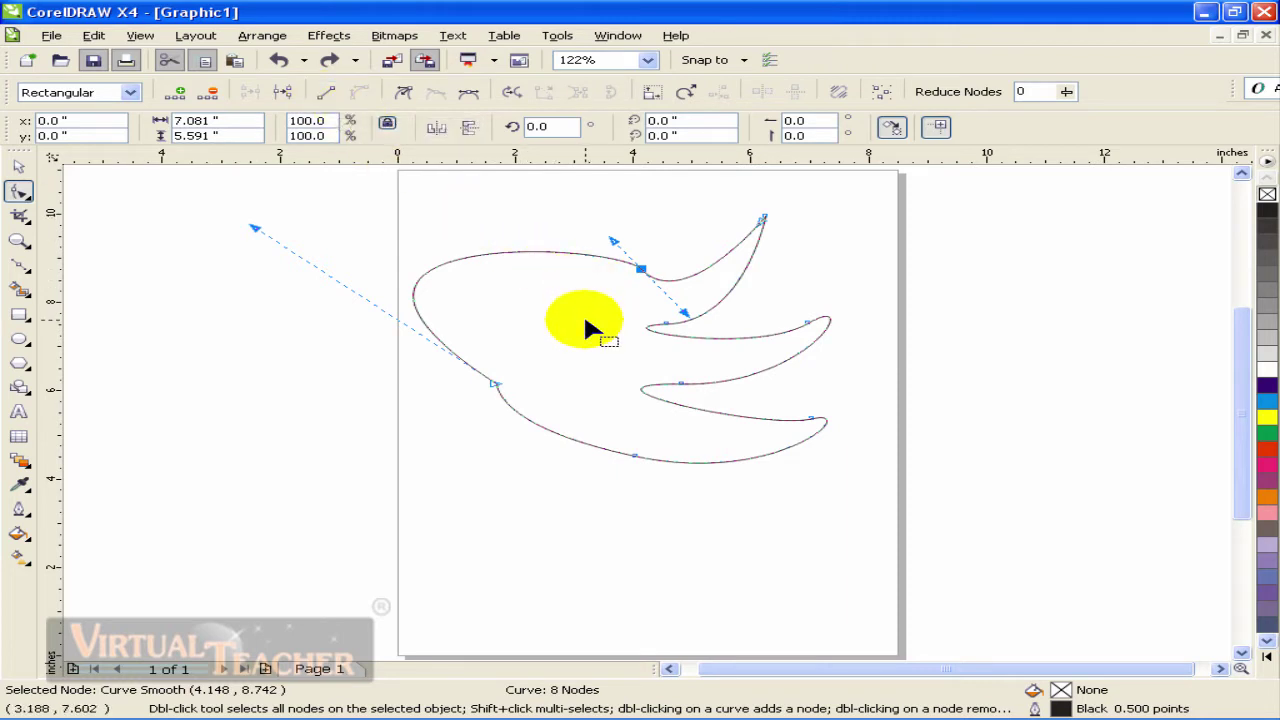
click(586, 321)
click(640, 270)
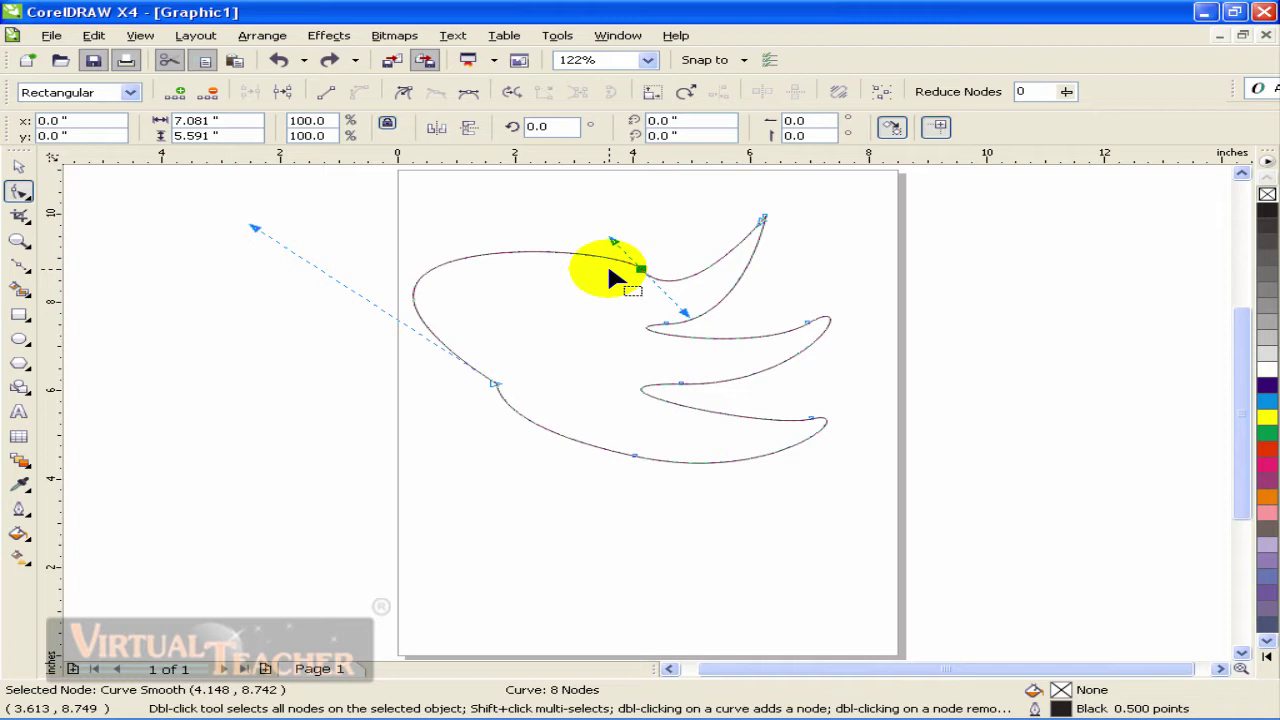
Convert the segment into the upper-edge node to a straight line, narrowing the shape to 5.659 inches wide
drag(657, 232, 304, 365)
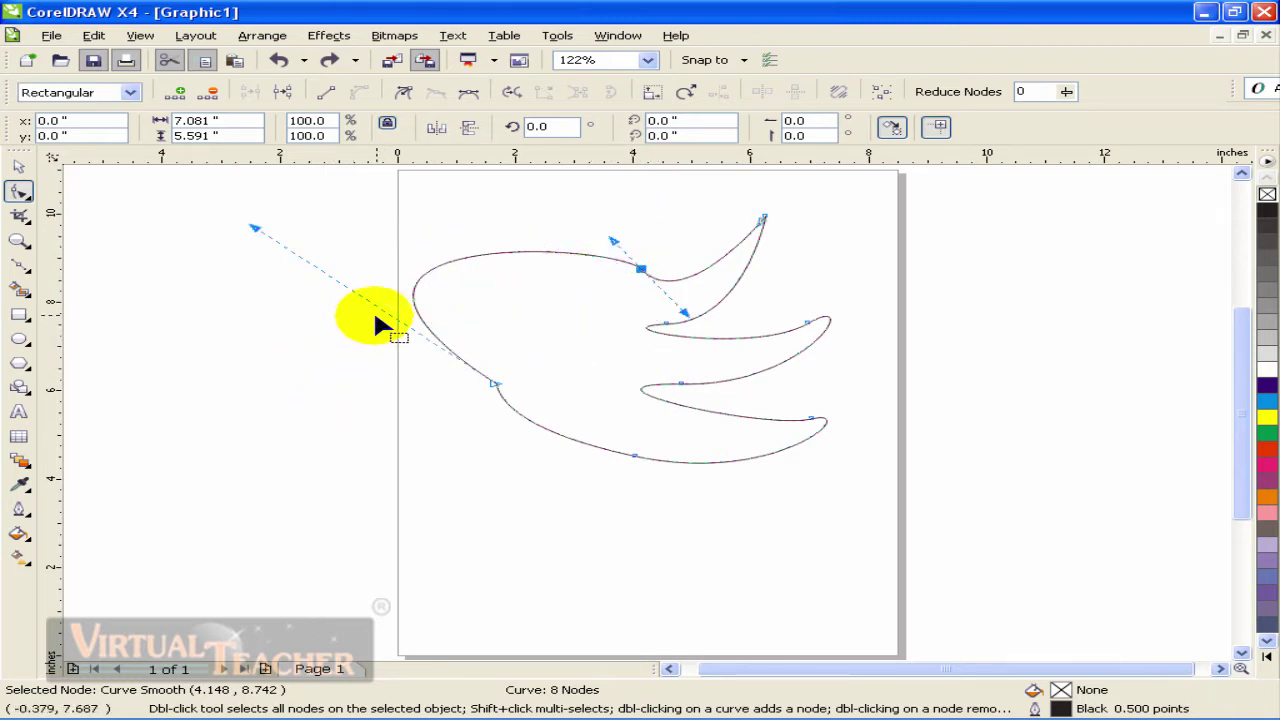
click(329, 95)
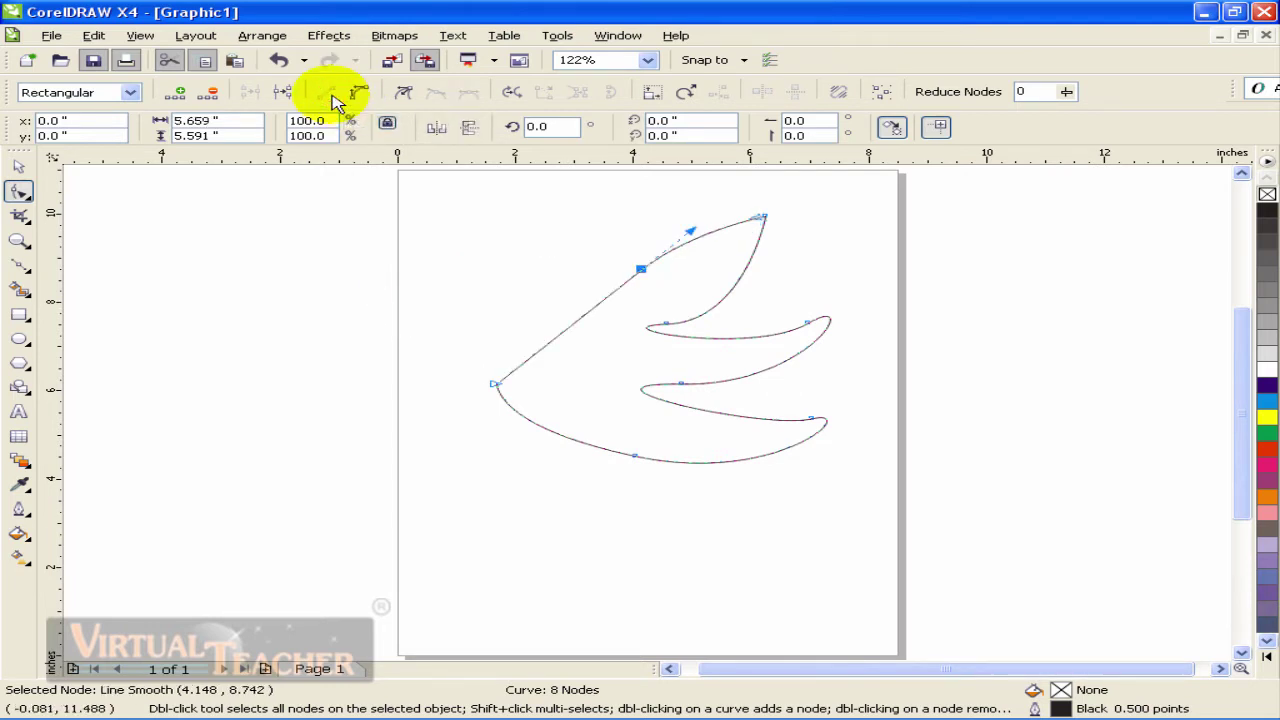
click(543, 357)
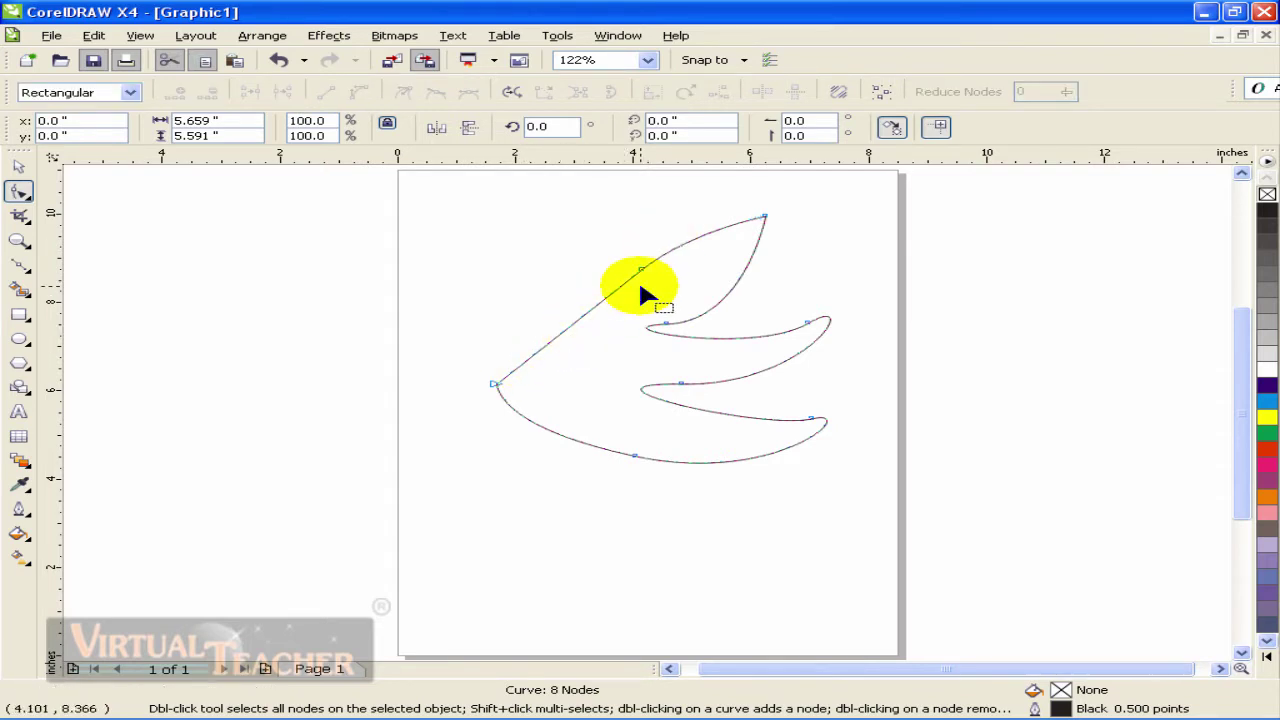
drag(666, 243, 545, 308)
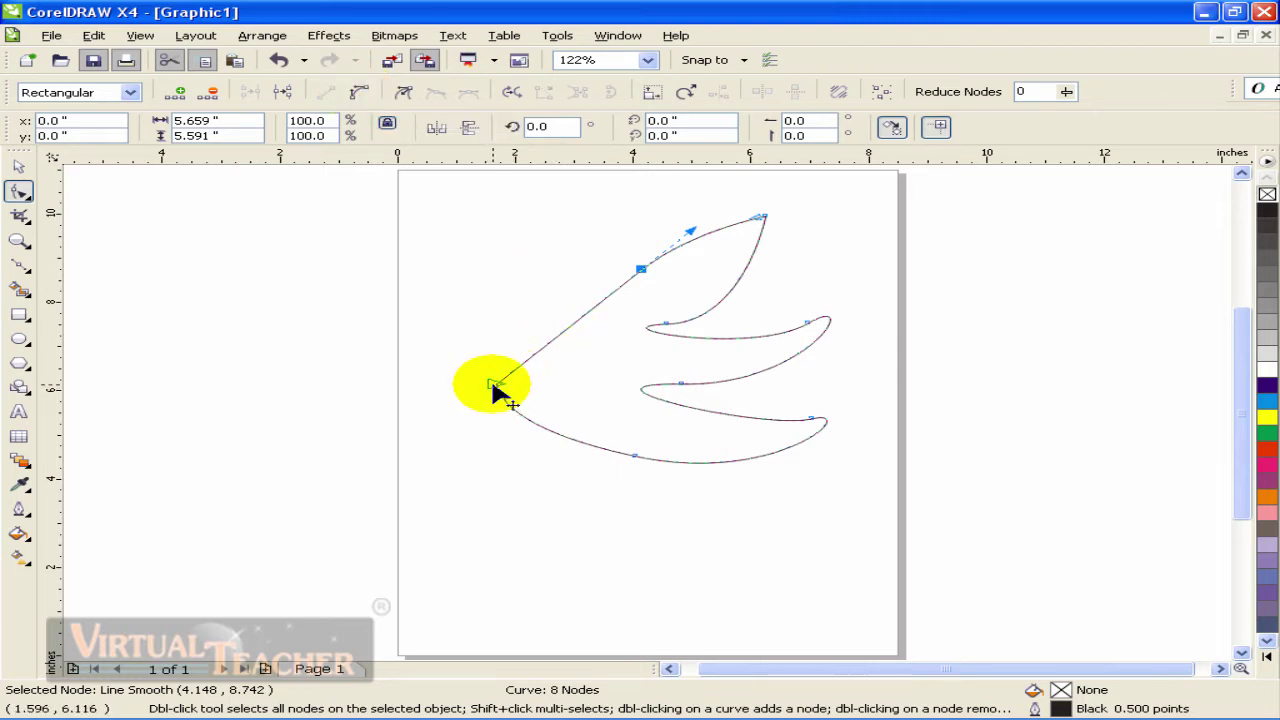
click(493, 385)
click(640, 269)
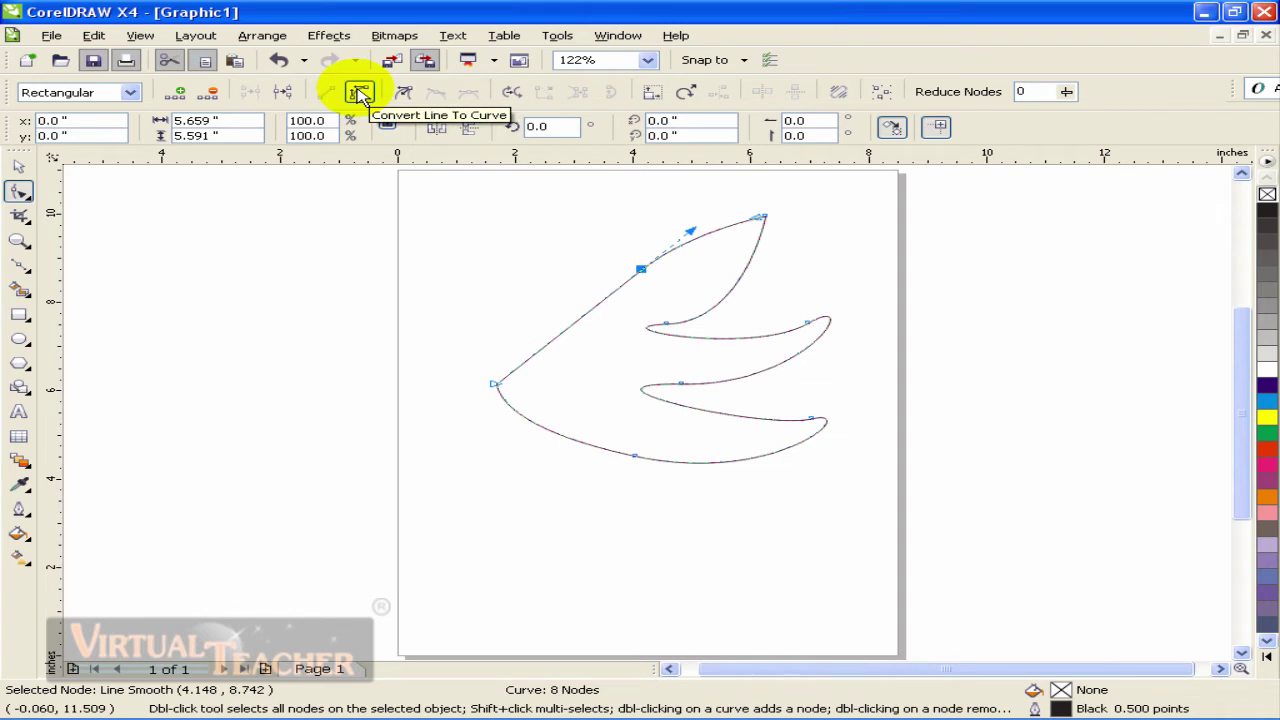
Turn the upper-left edge back into a curve, moving its node up-left and bending the handles to round it
click(359, 92)
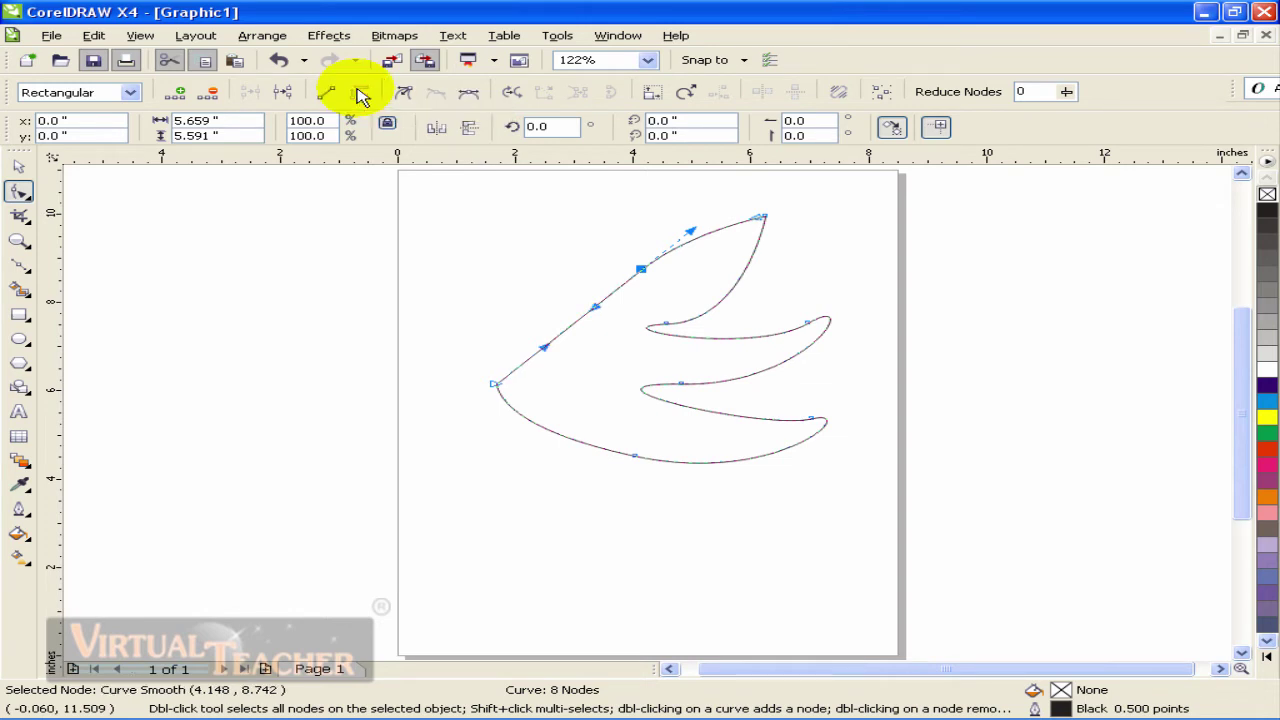
drag(640, 270, 567, 240)
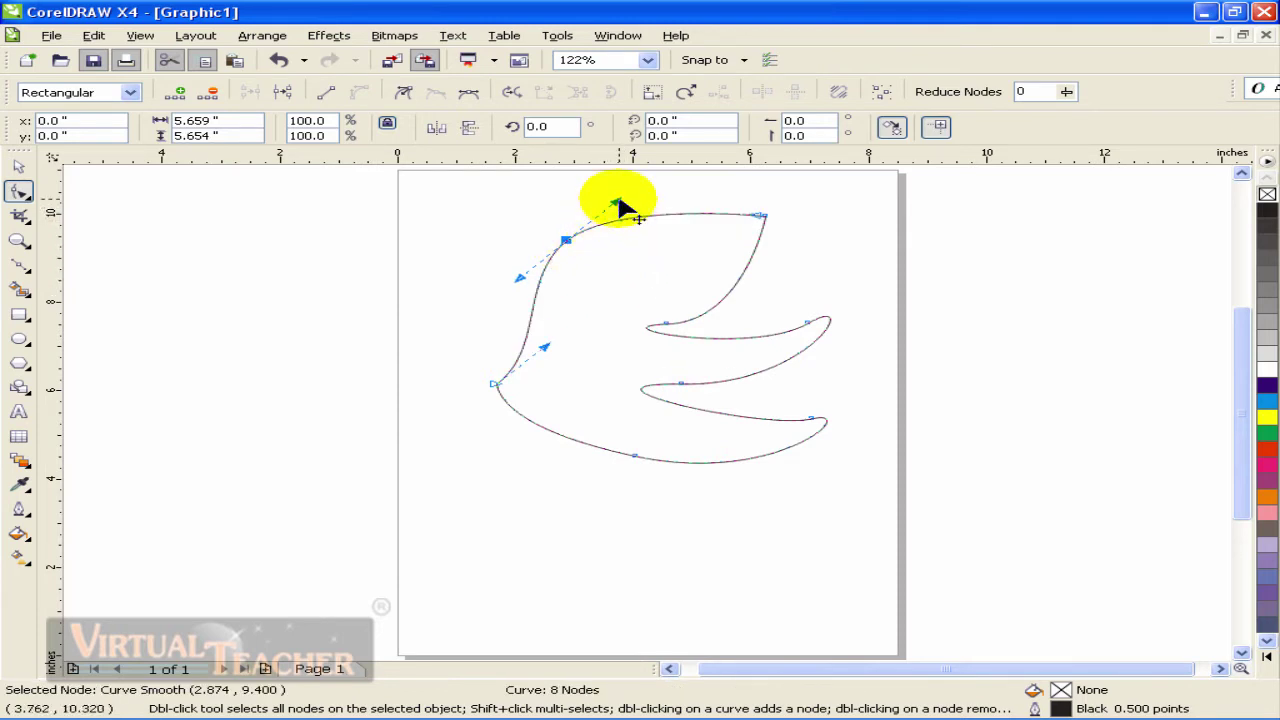
drag(621, 206, 623, 204)
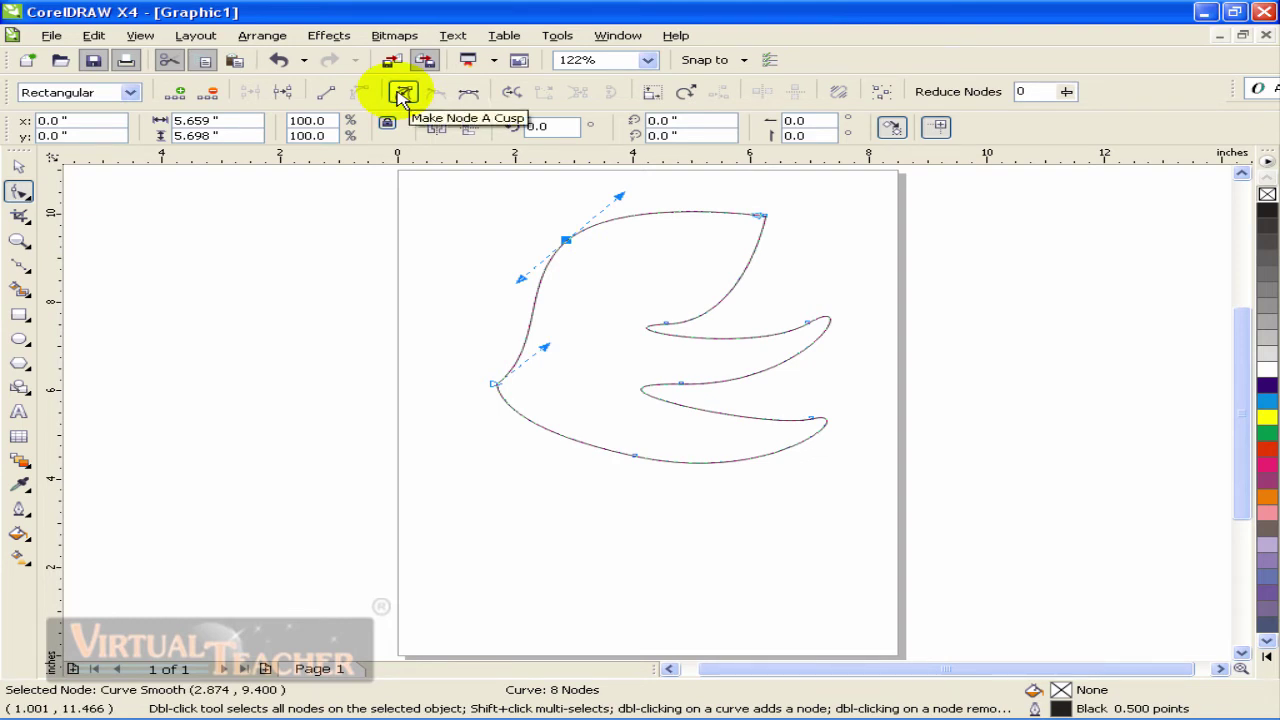
drag(514, 213, 599, 256)
drag(620, 195, 622, 198)
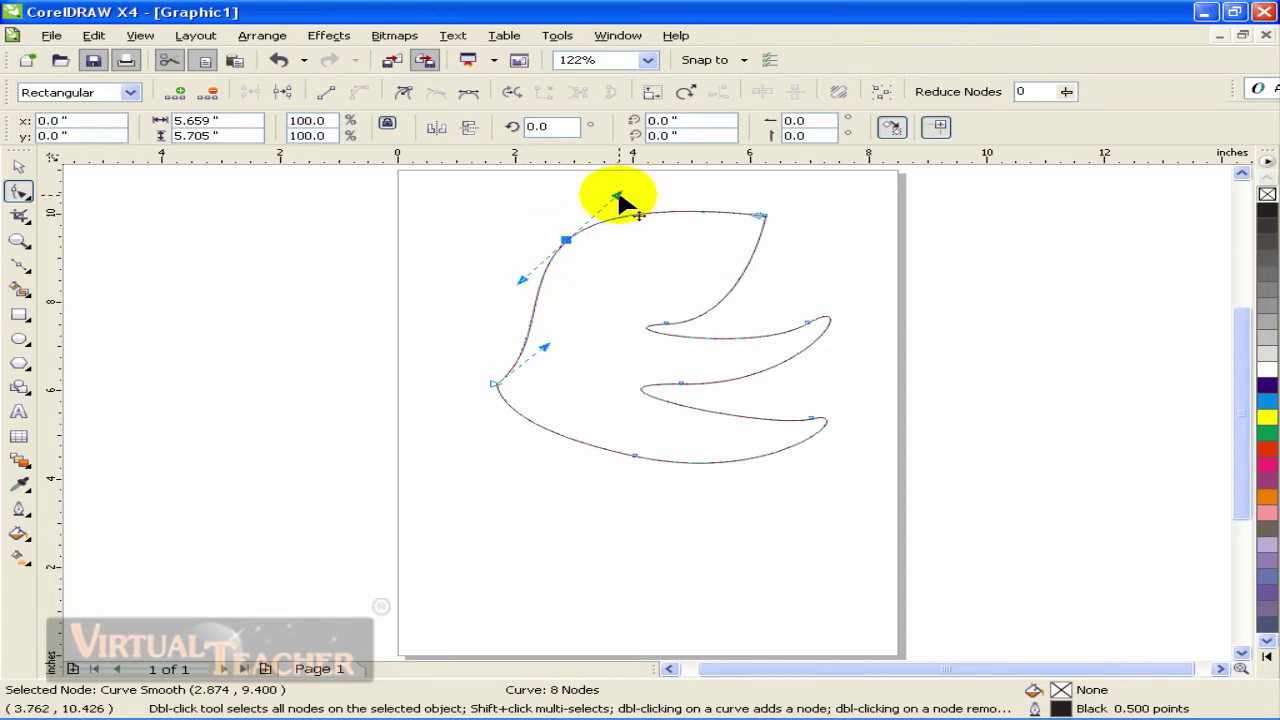
mouse_move(621, 197)
mouse_down()
mouse_move(609, 187)
mouse_move(625, 246)
mouse_move(601, 206)
mouse_move(617, 211)
mouse_move(586, 194)
mouse_move(624, 232)
mouse_move(586, 183)
mouse_move(620, 228)
mouse_move(591, 194)
mouse_move(609, 211)
mouse_up()
click(567, 241)
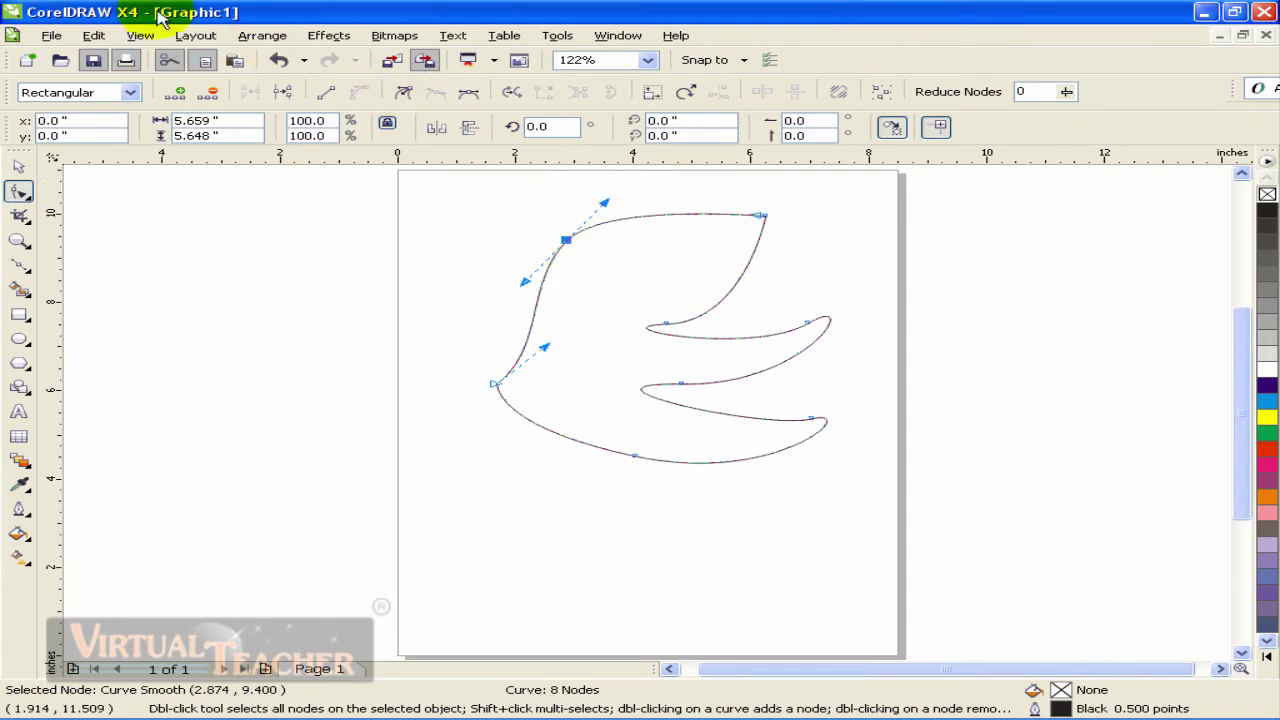
drag(531, 220, 594, 255)
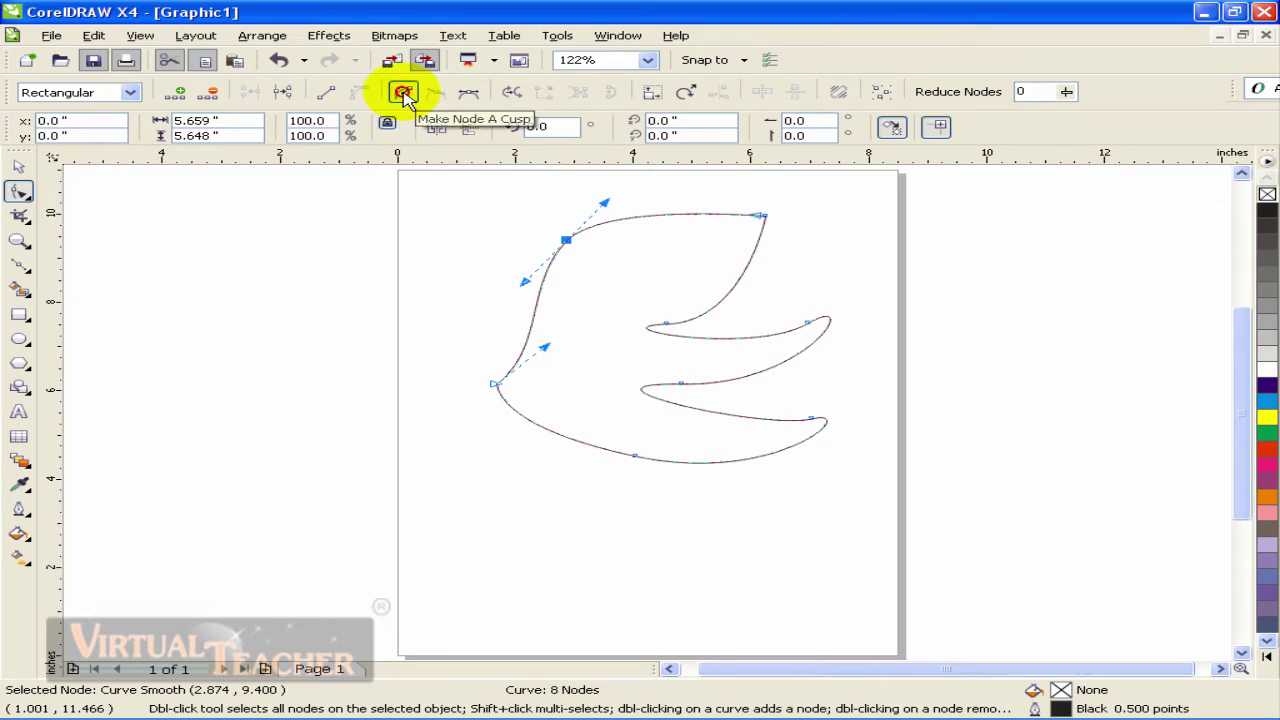
Make the upper node a cusp and drag its handle and adjacent segment down into a sharp point
click(405, 92)
click(623, 263)
click(568, 240)
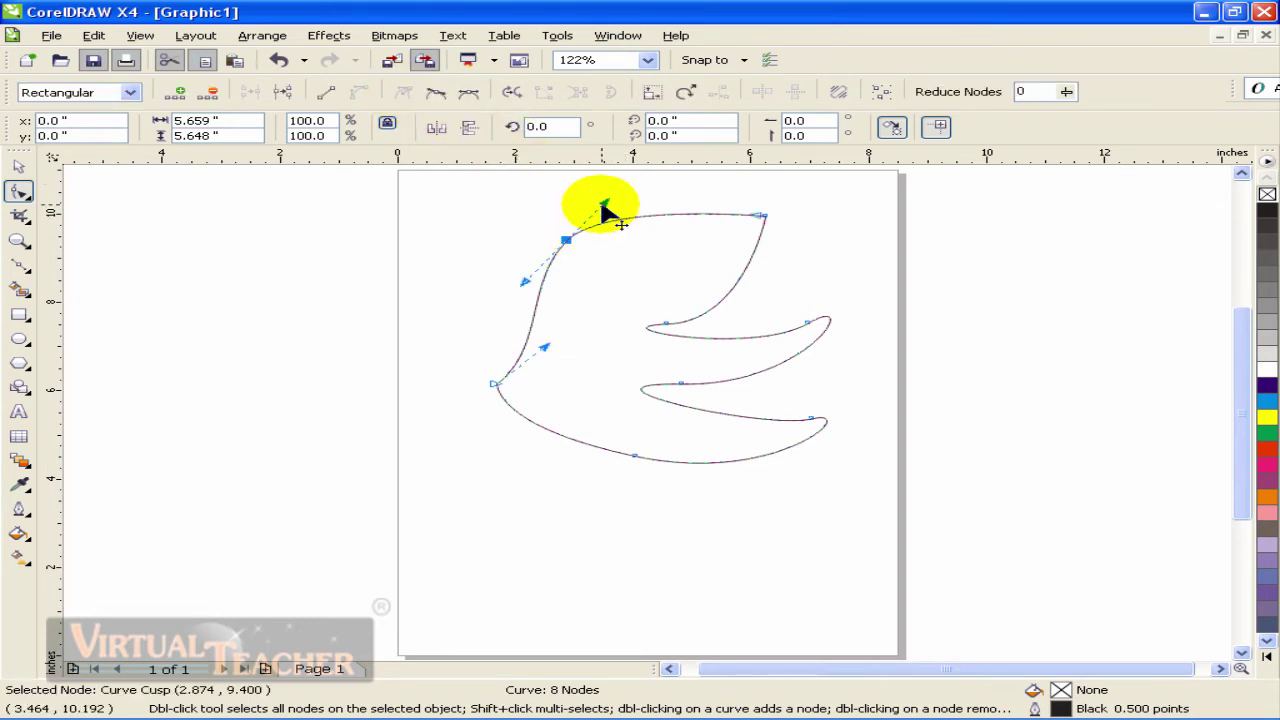
drag(608, 205, 586, 351)
click(629, 248)
click(567, 242)
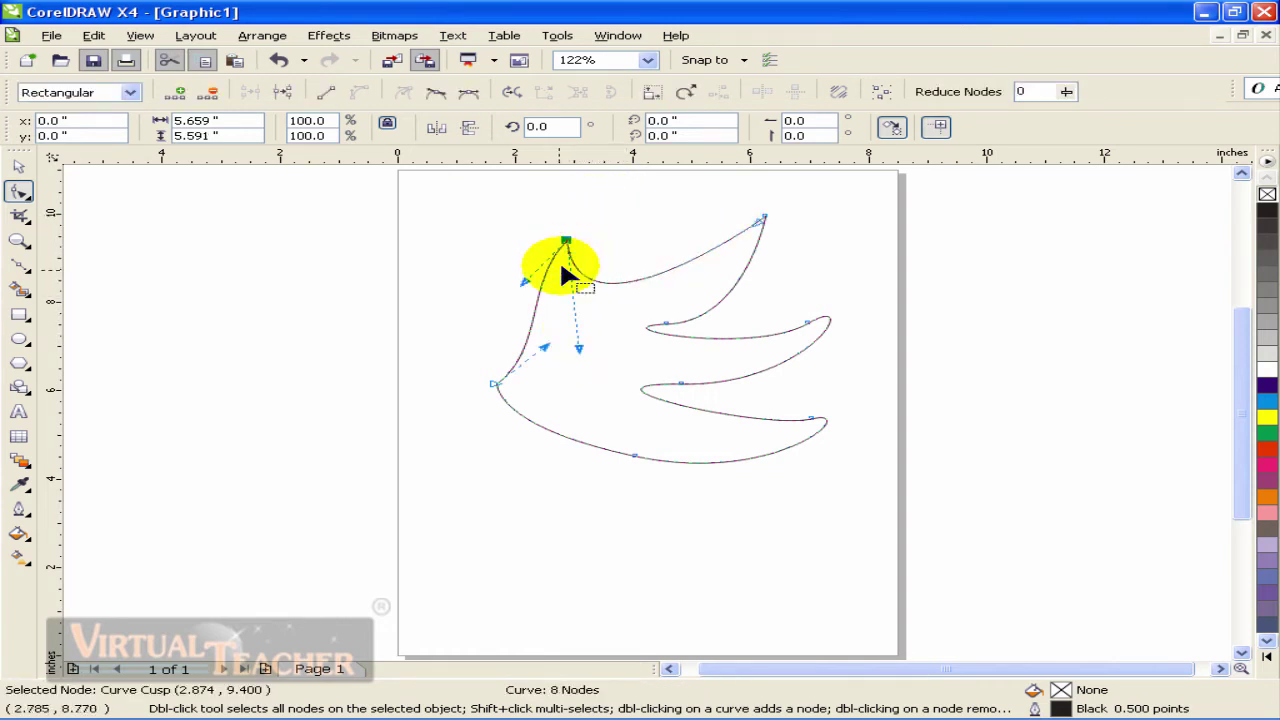
drag(521, 270, 548, 304)
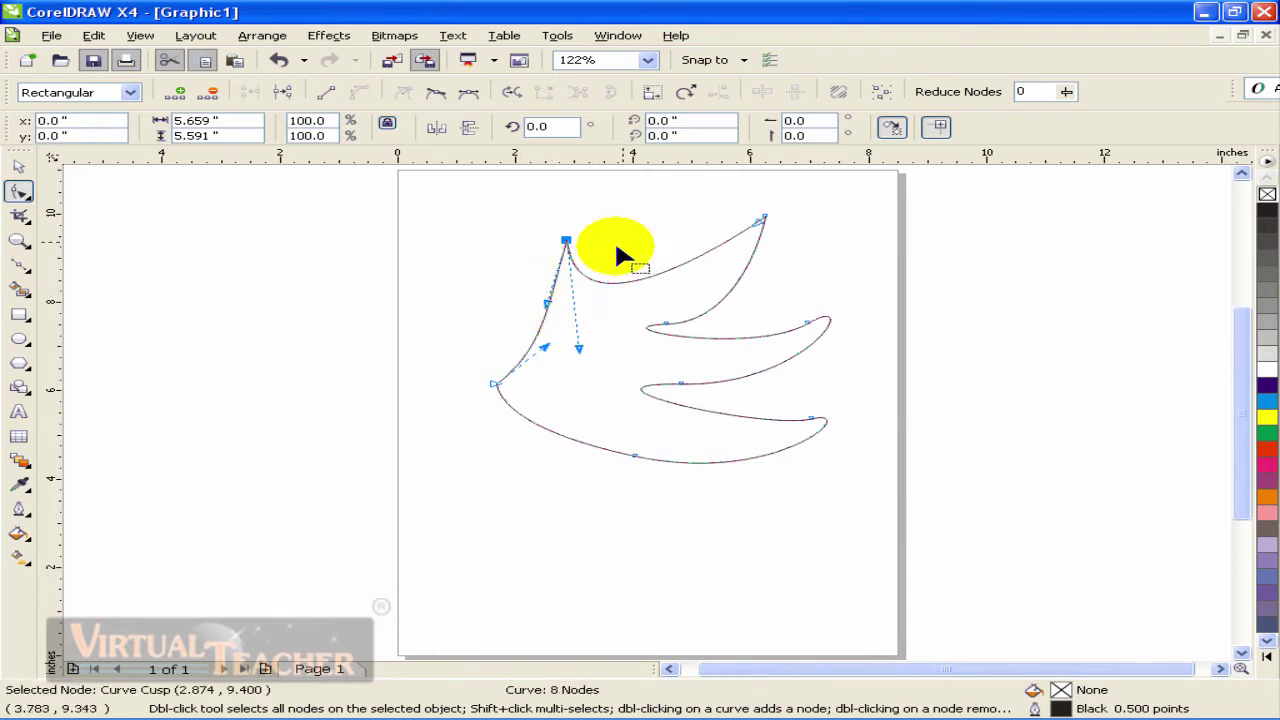
Make the node smooth again and swing its handles so the top edge sags
click(436, 95)
drag(634, 336, 602, 211)
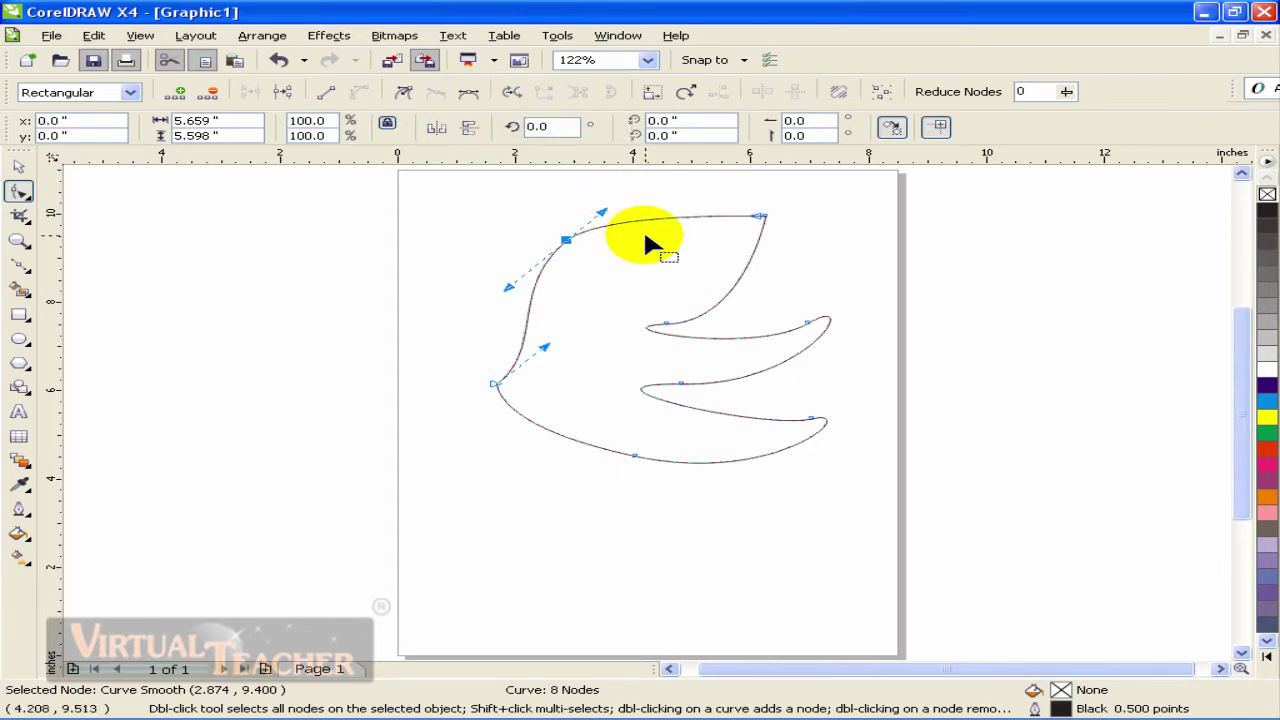
drag(603, 213, 607, 292)
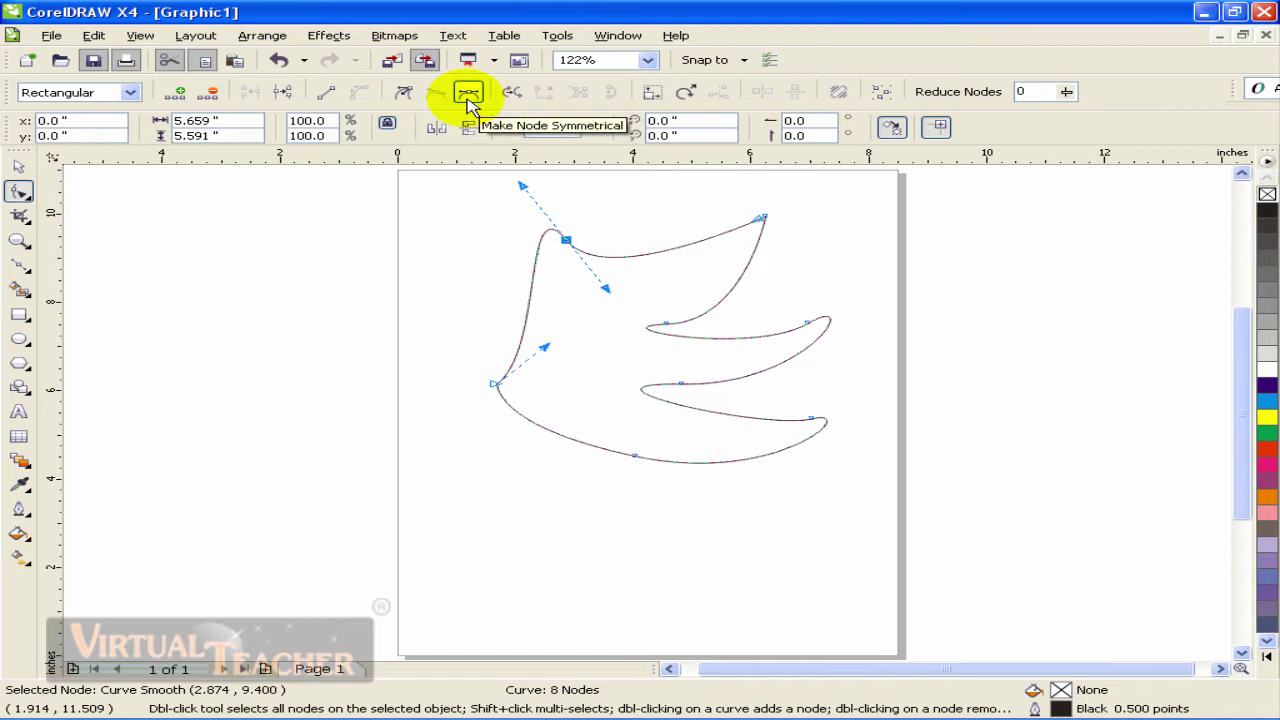
Make the peak node's handles symmetrical, then add the top-right tip node to the selection
click(470, 100)
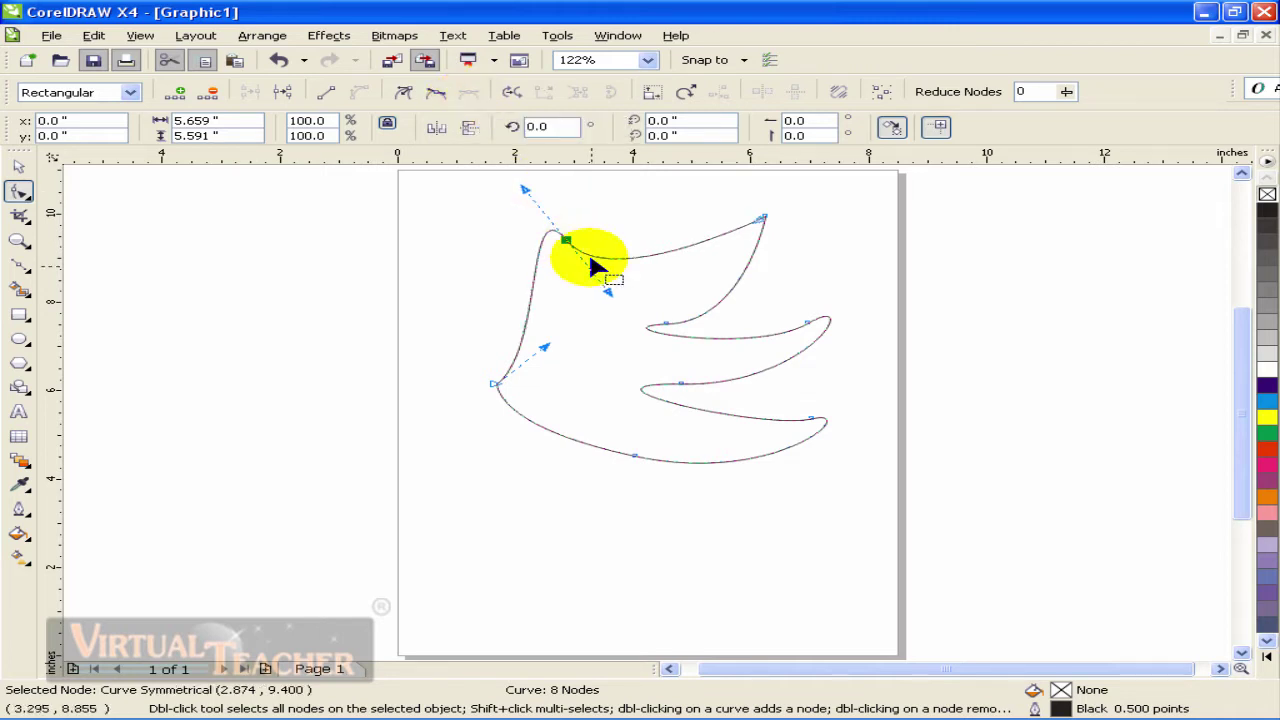
drag(606, 286, 614, 288)
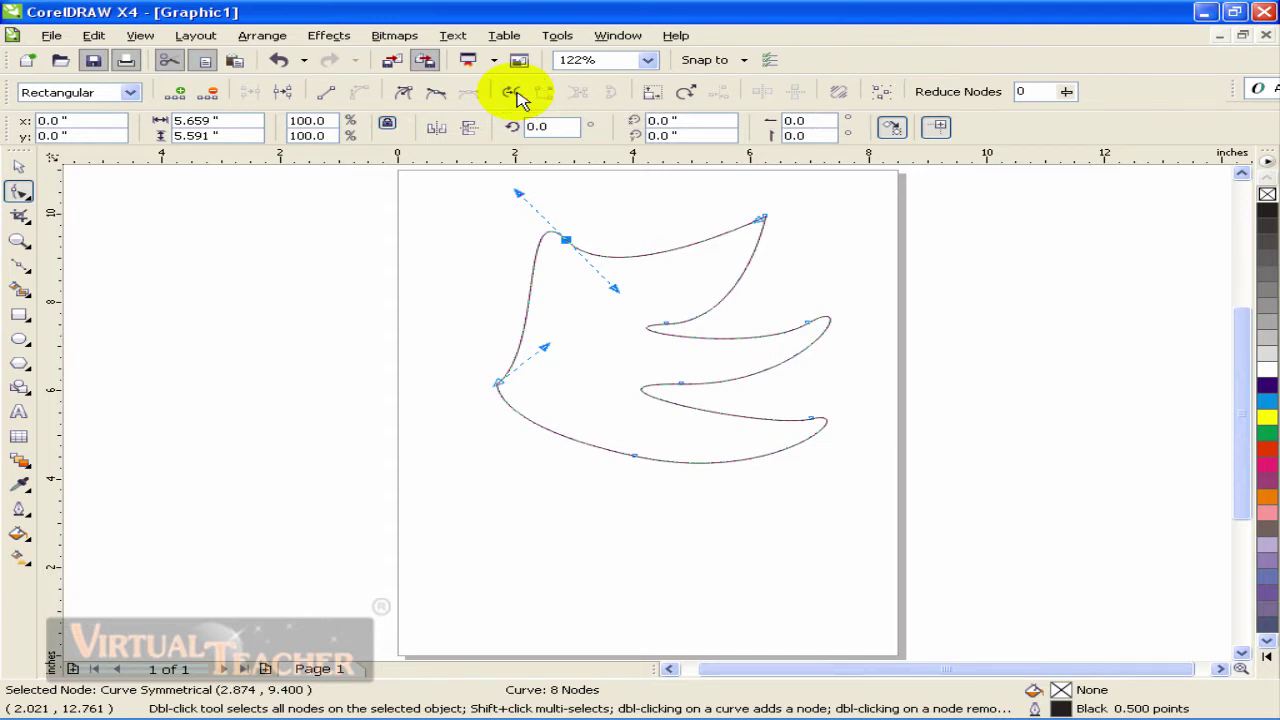
scroll(566, 240, up, 1)
scroll(650, 416, up, 4)
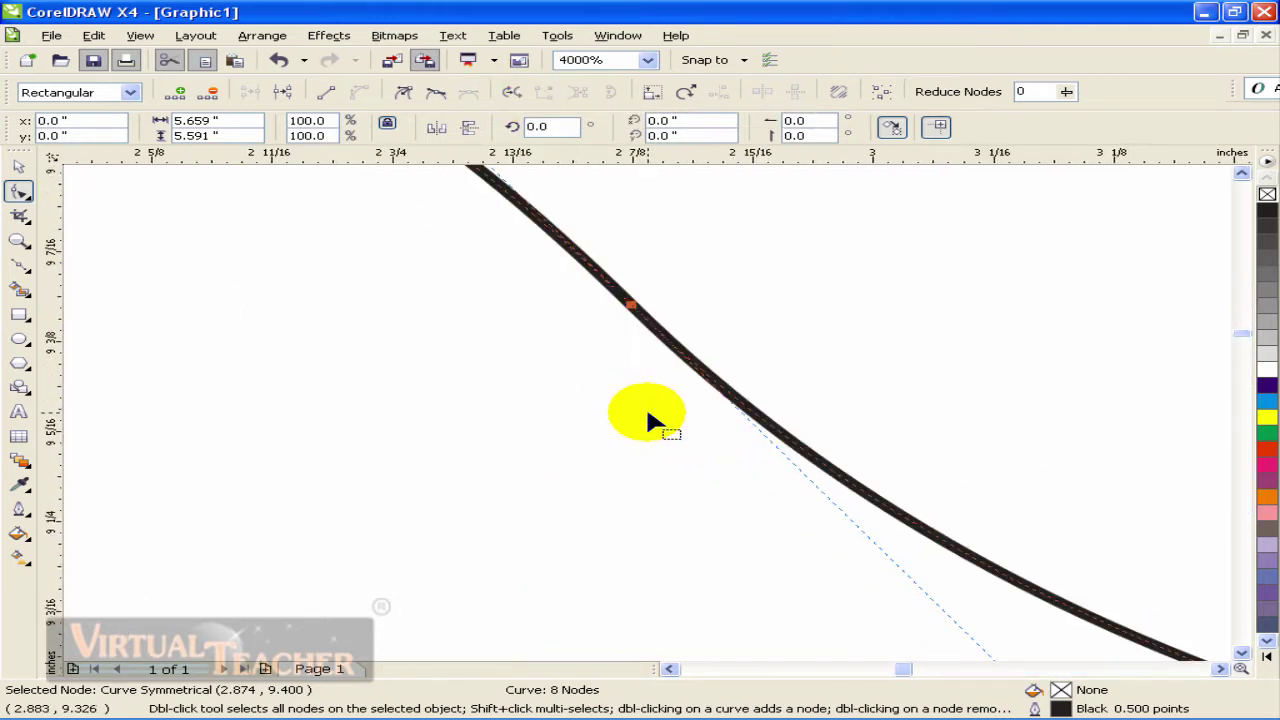
scroll(651, 420, down, 4)
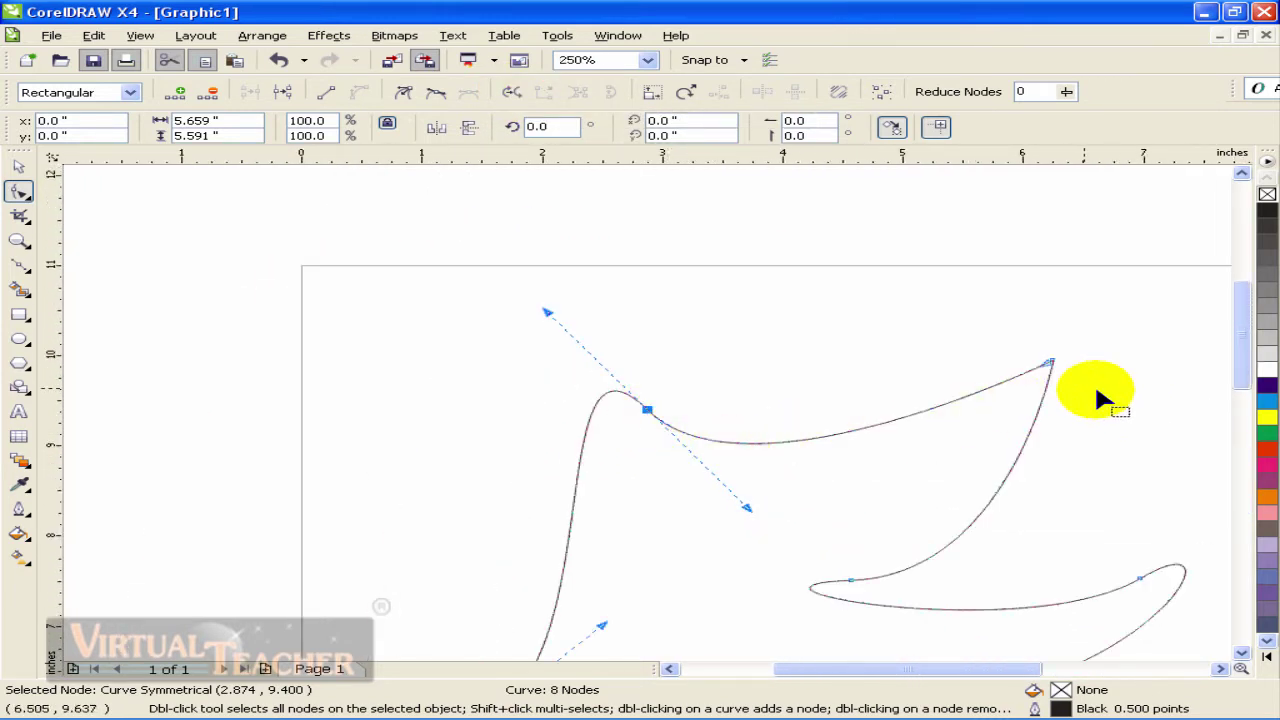
scroll(1092, 388, up, 1)
scroll(645, 420, down, 2)
shift+click(638, 405)
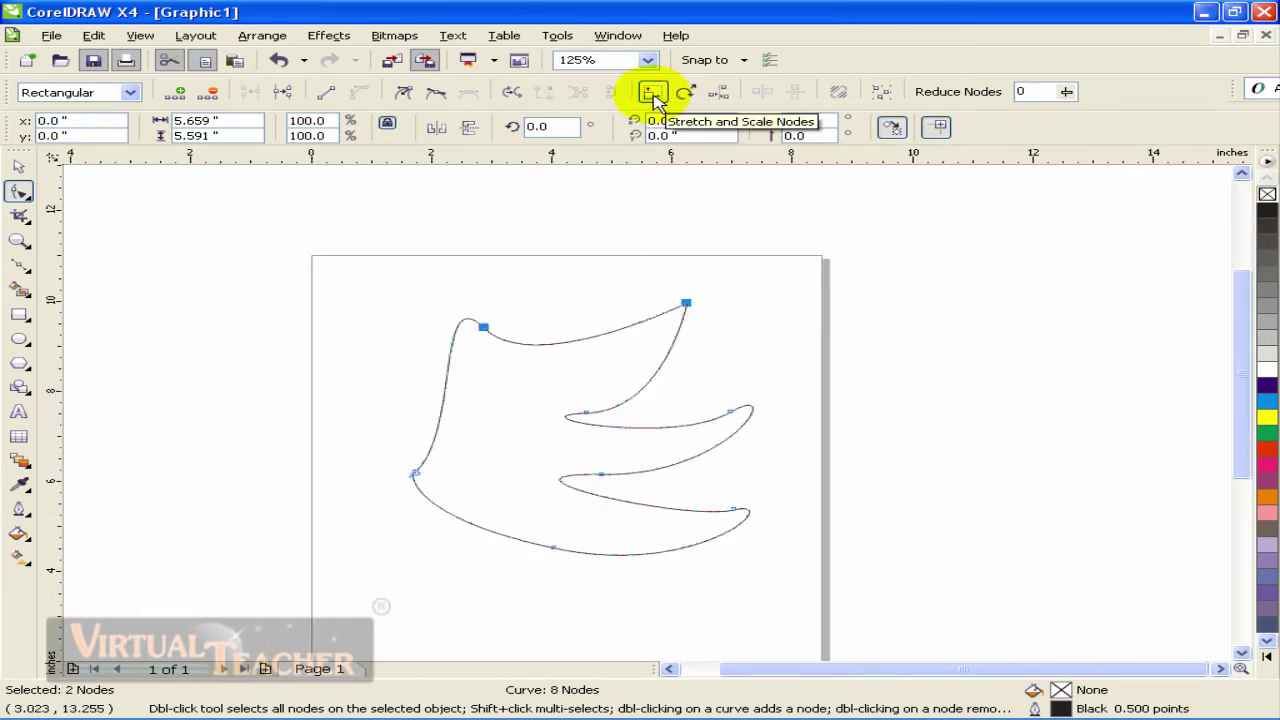
Stretch and scale the two selected top nodes upward and wider apart
click(652, 94)
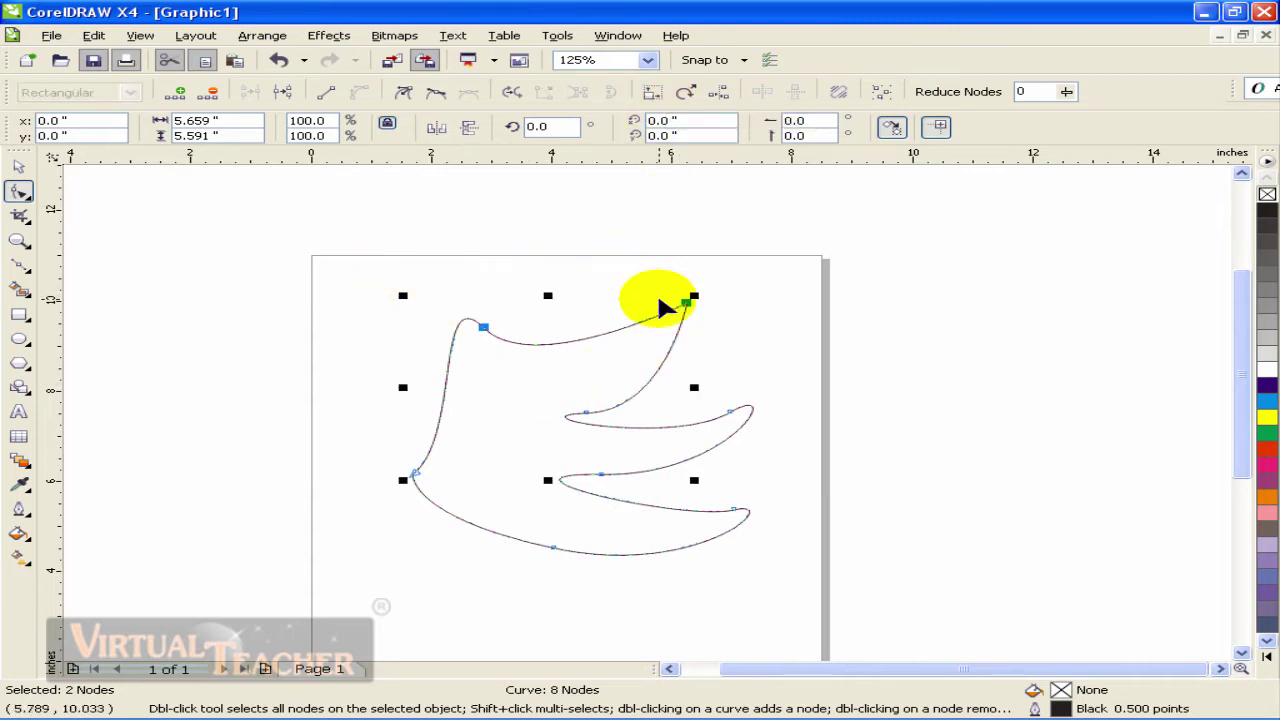
drag(548, 296, 548, 238)
drag(694, 358, 746, 358)
drag(403, 360, 250, 331)
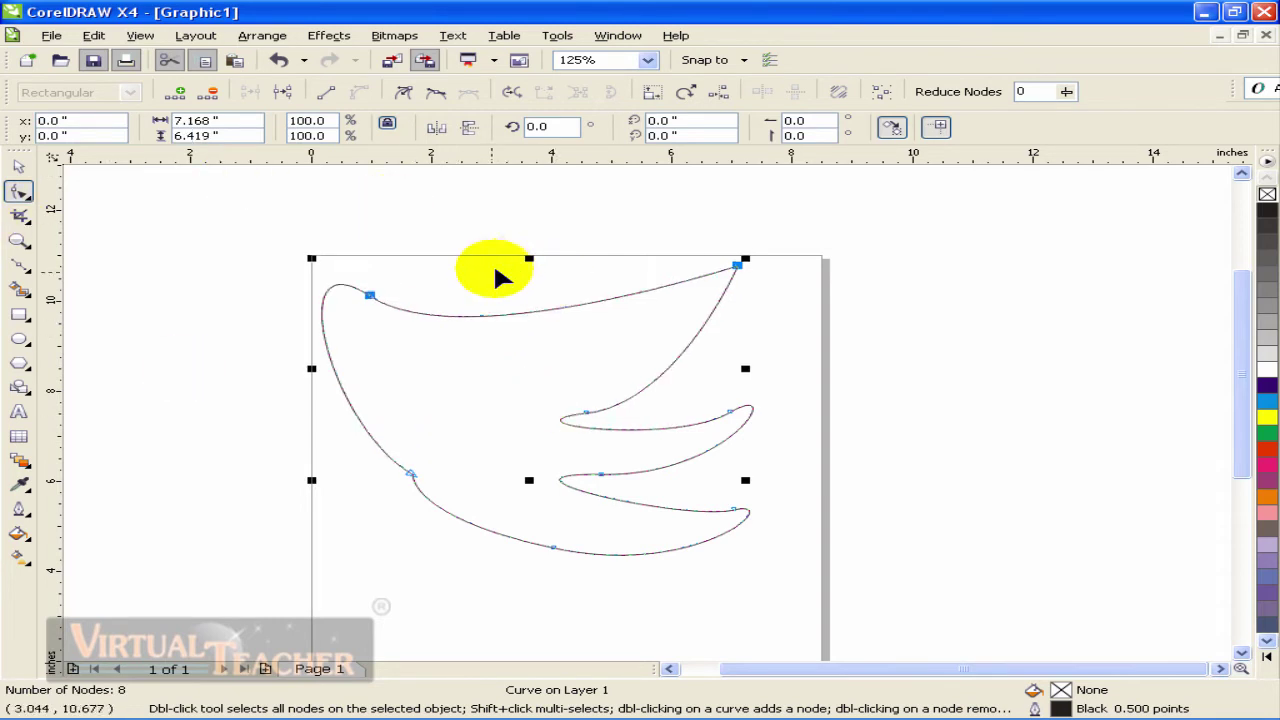
drag(311, 368, 337, 366)
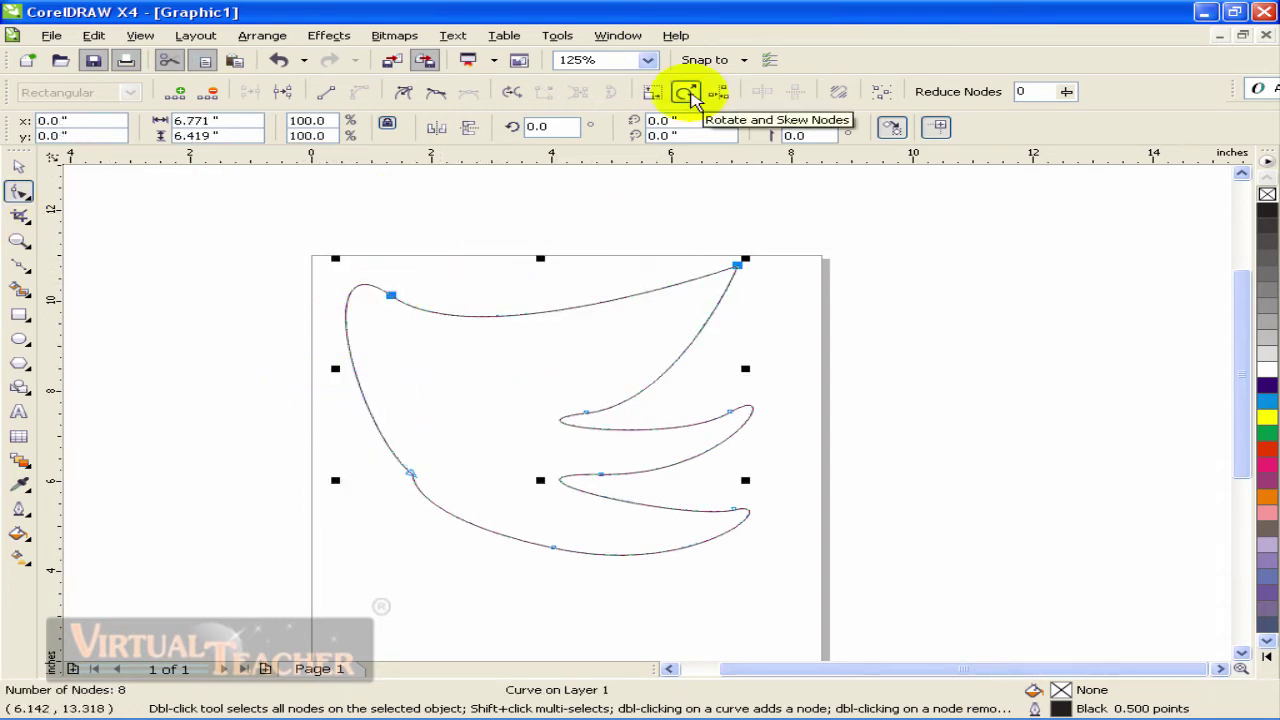
Rotate the two top nodes, then shift them left so the top-left corner juts out
click(690, 96)
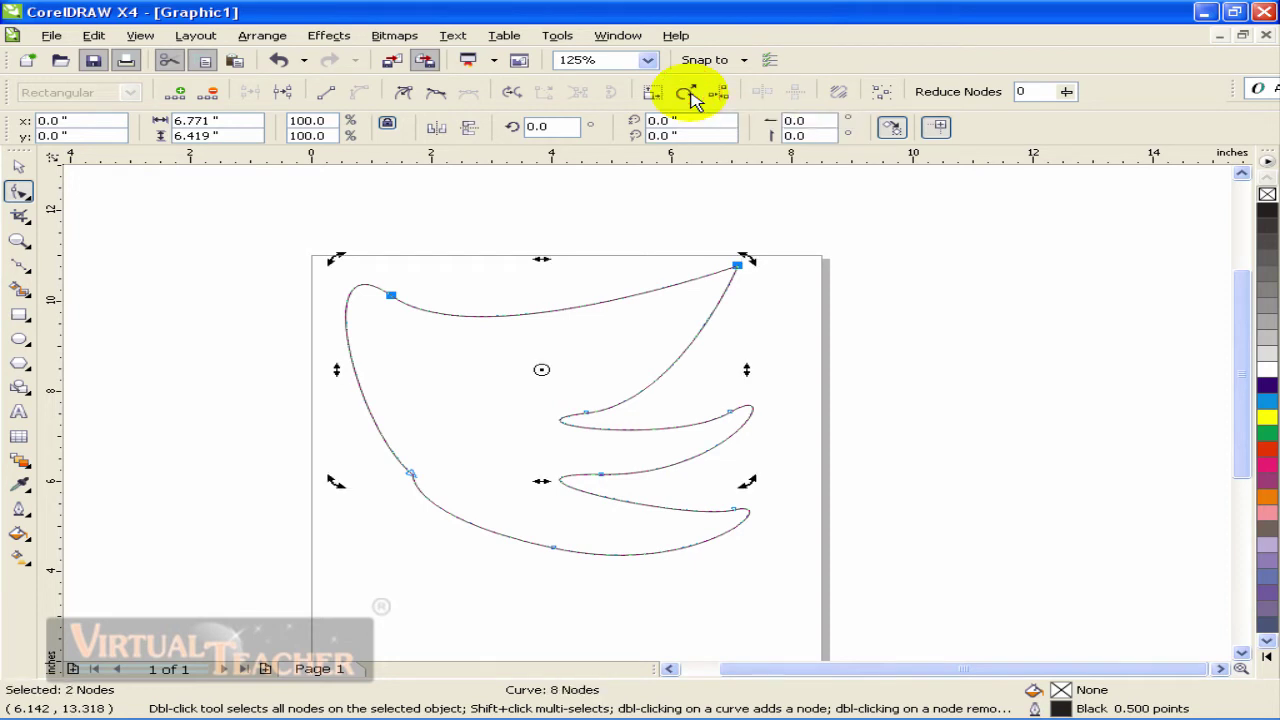
drag(742, 258, 670, 311)
drag(693, 323, 696, 322)
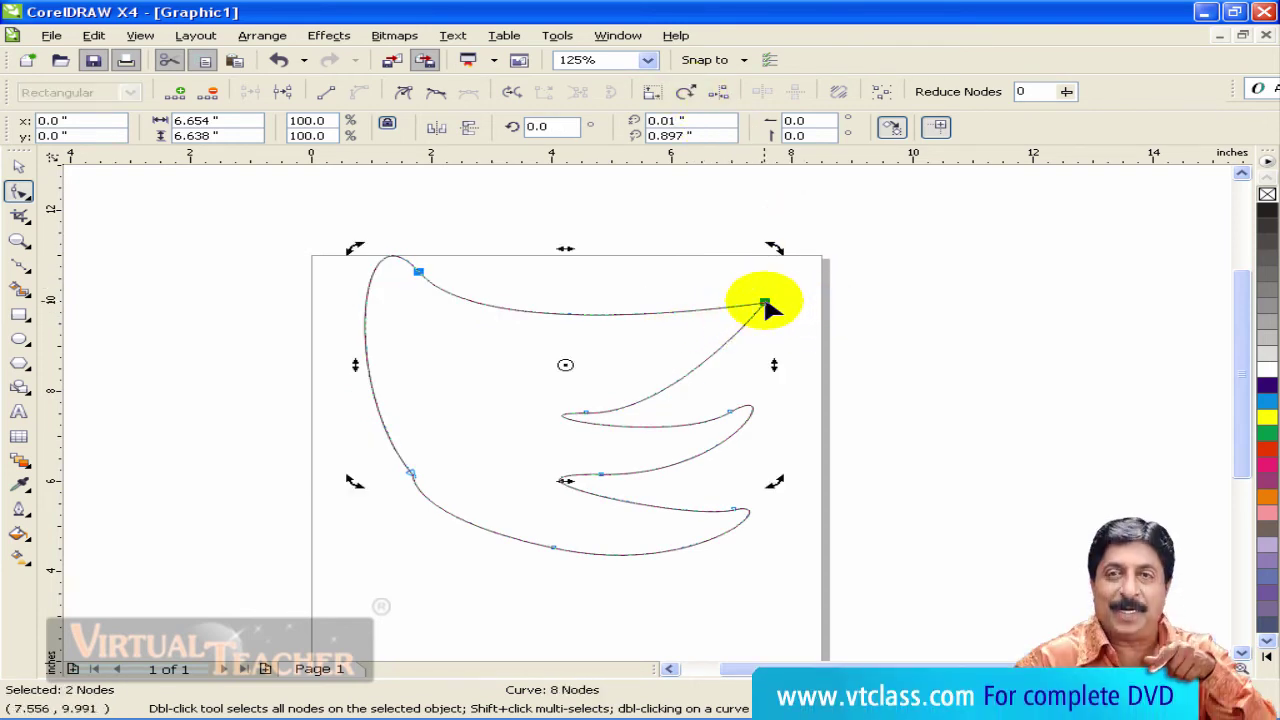
click(768, 300)
drag(768, 300, 659, 297)
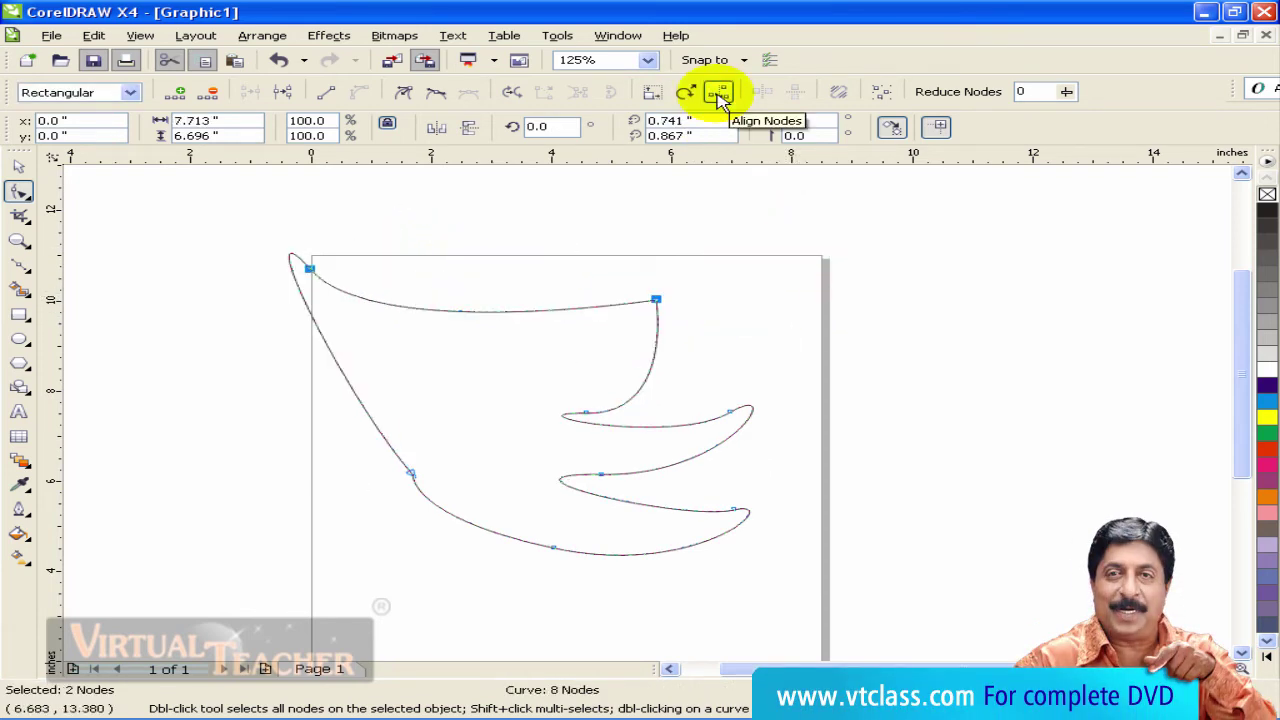
Align the two top nodes horizontally only, with Align Vertical unchecked
click(718, 93)
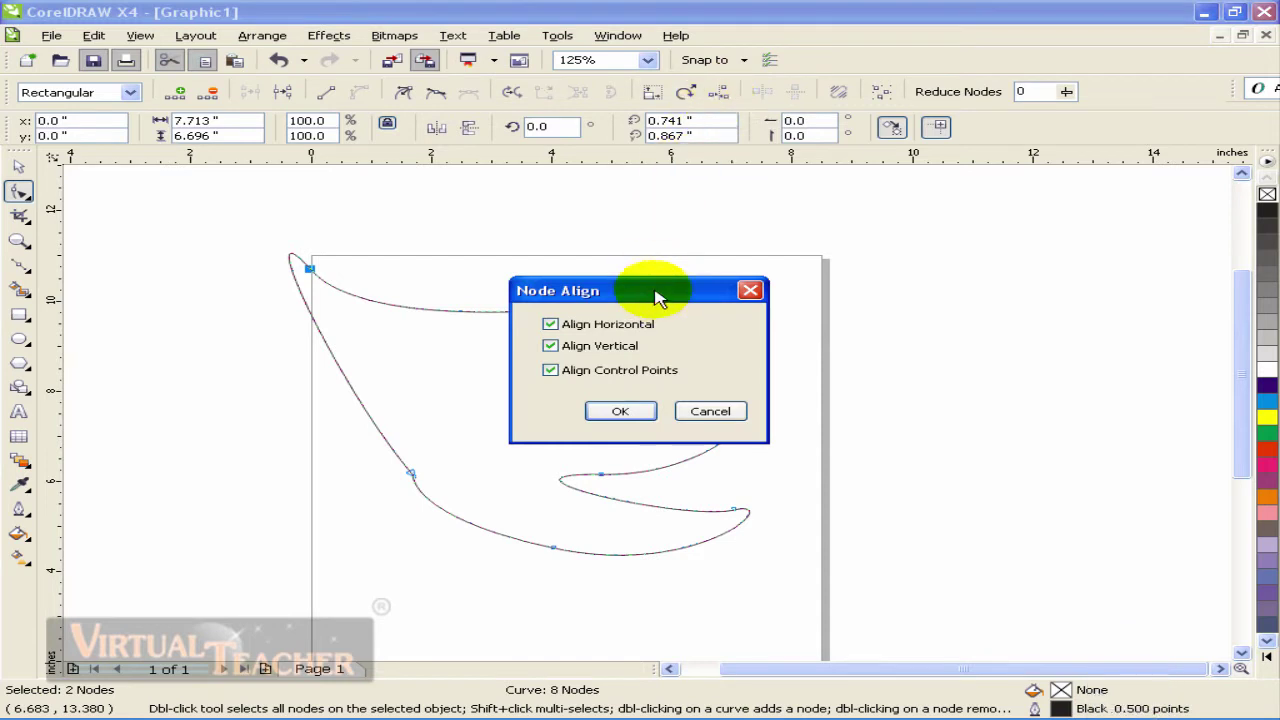
drag(658, 297, 972, 218)
click(806, 269)
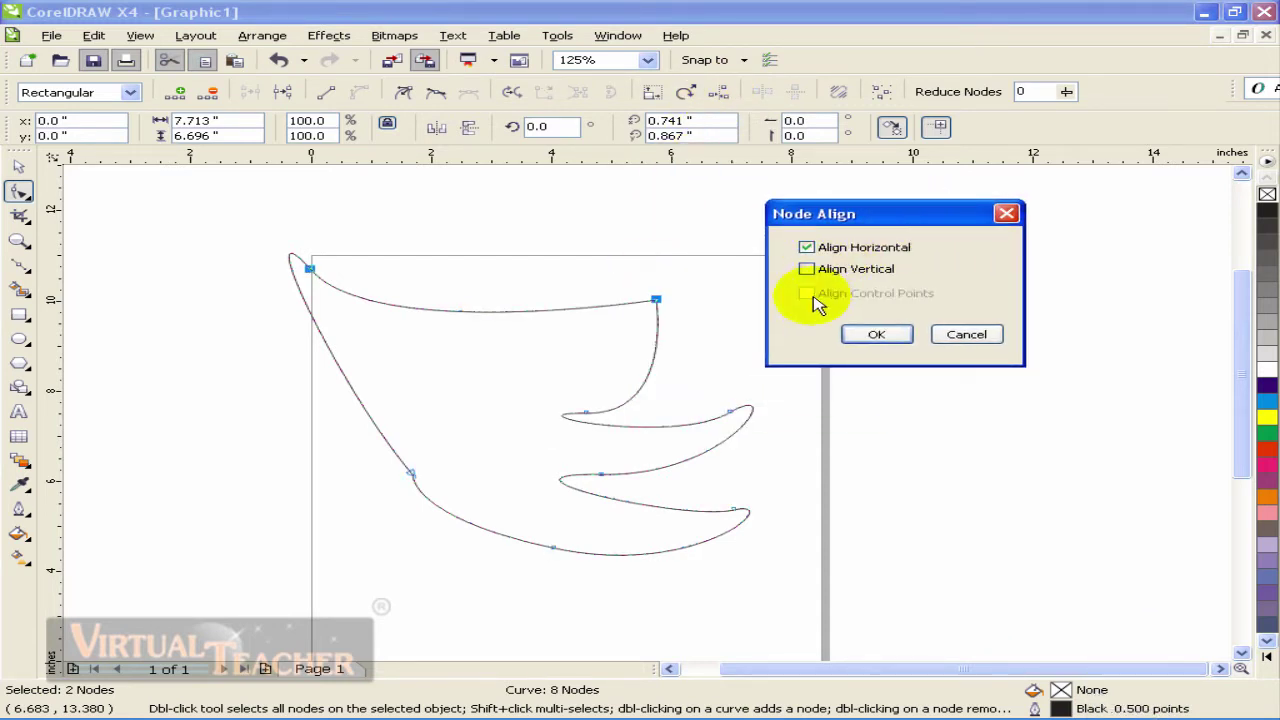
click(806, 269)
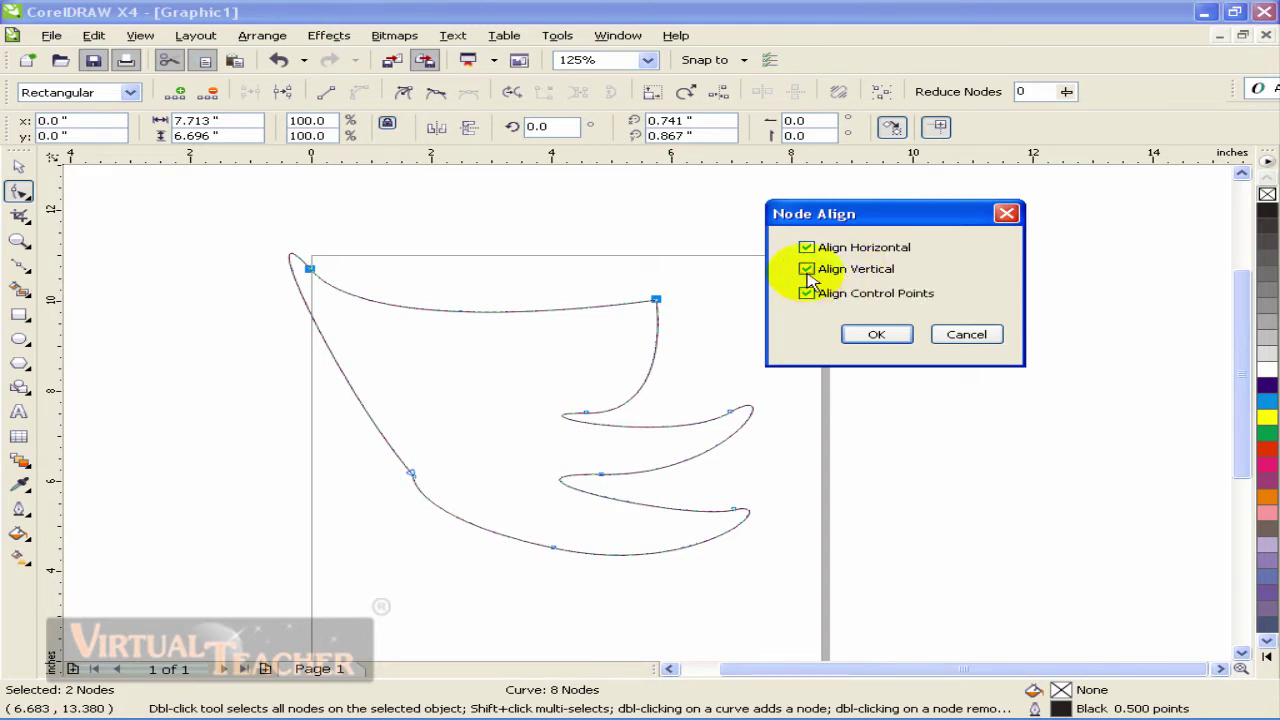
click(806, 269)
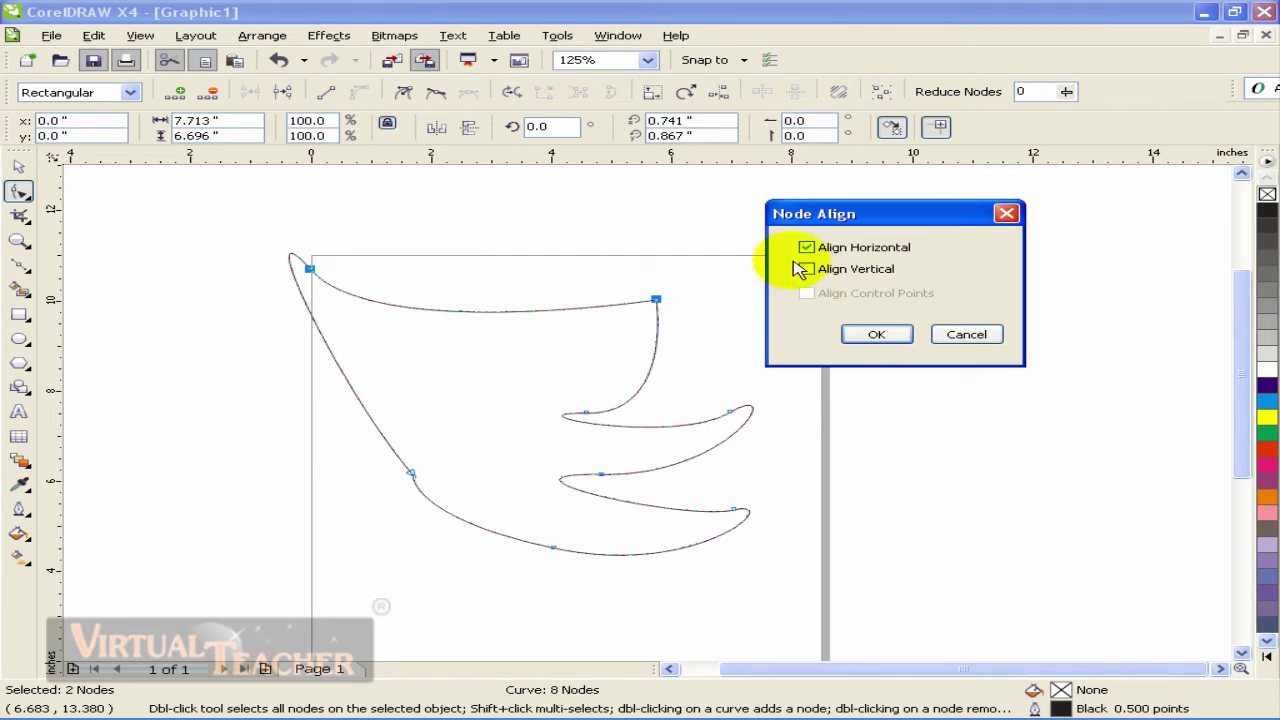
click(875, 336)
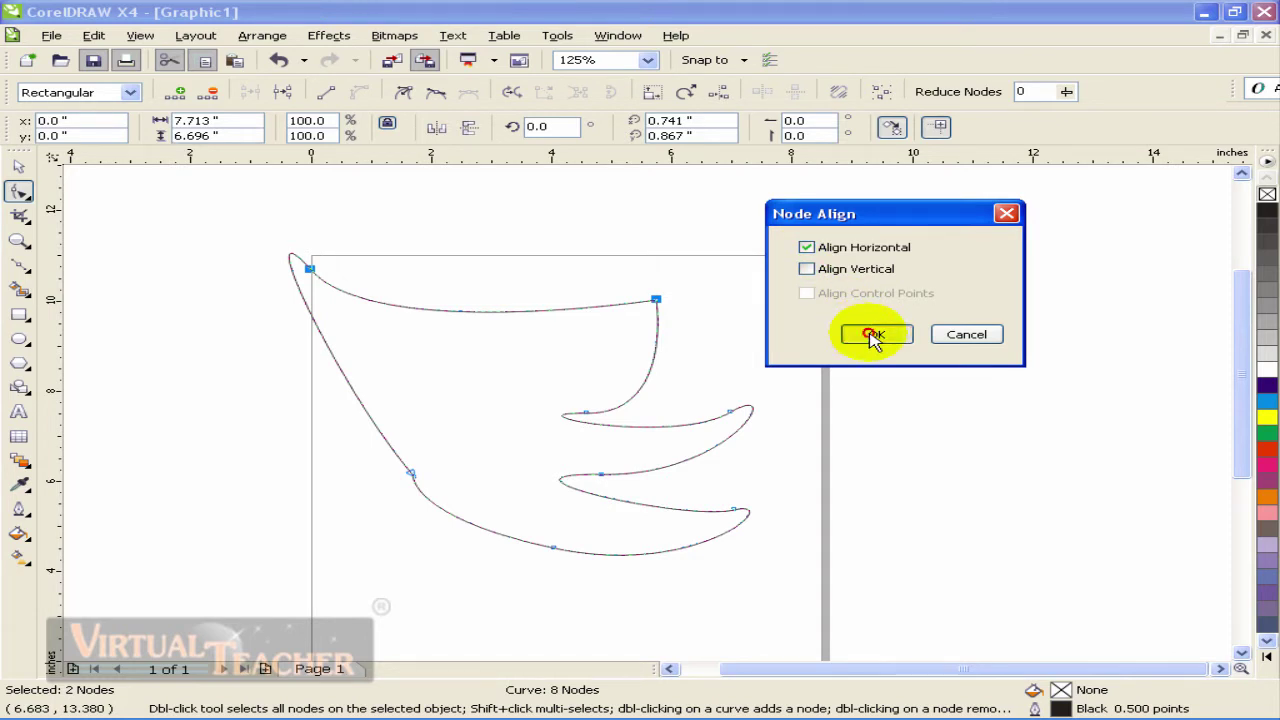
click(355, 375)
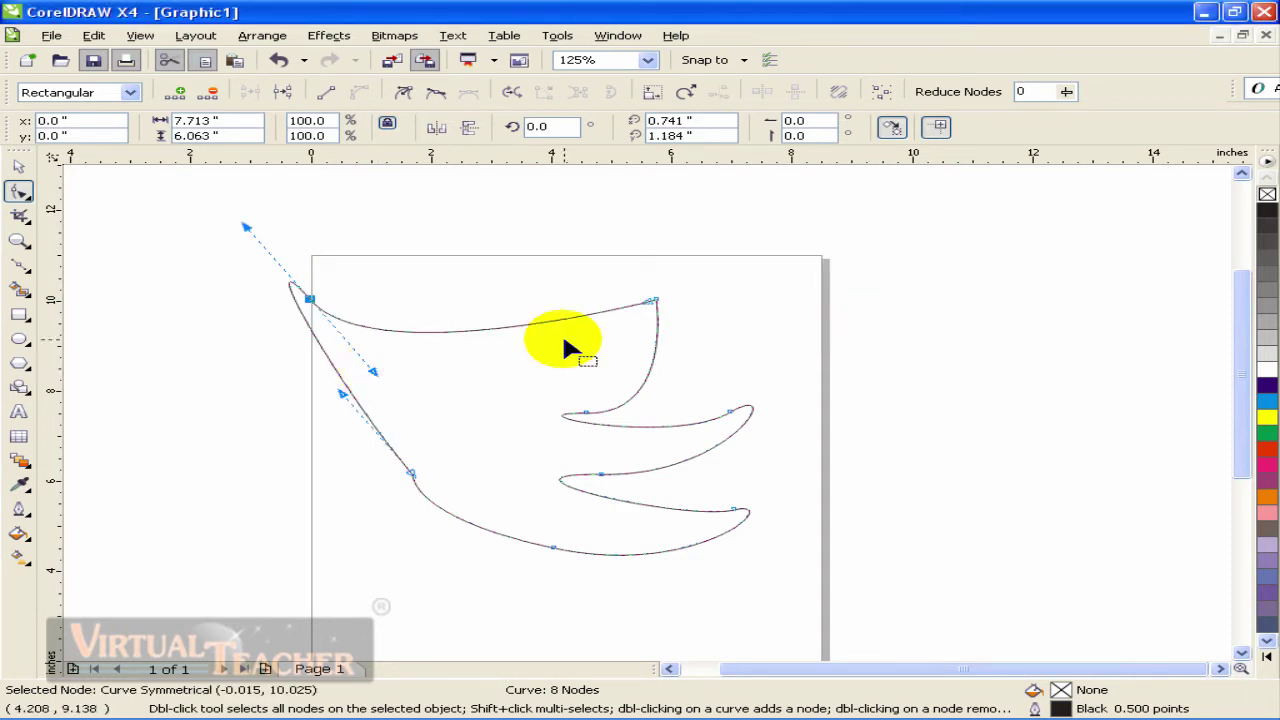
Marquee-select all 8 nodes of the 7.713 × 6.063 inch wing curve
drag(220, 243, 768, 466)
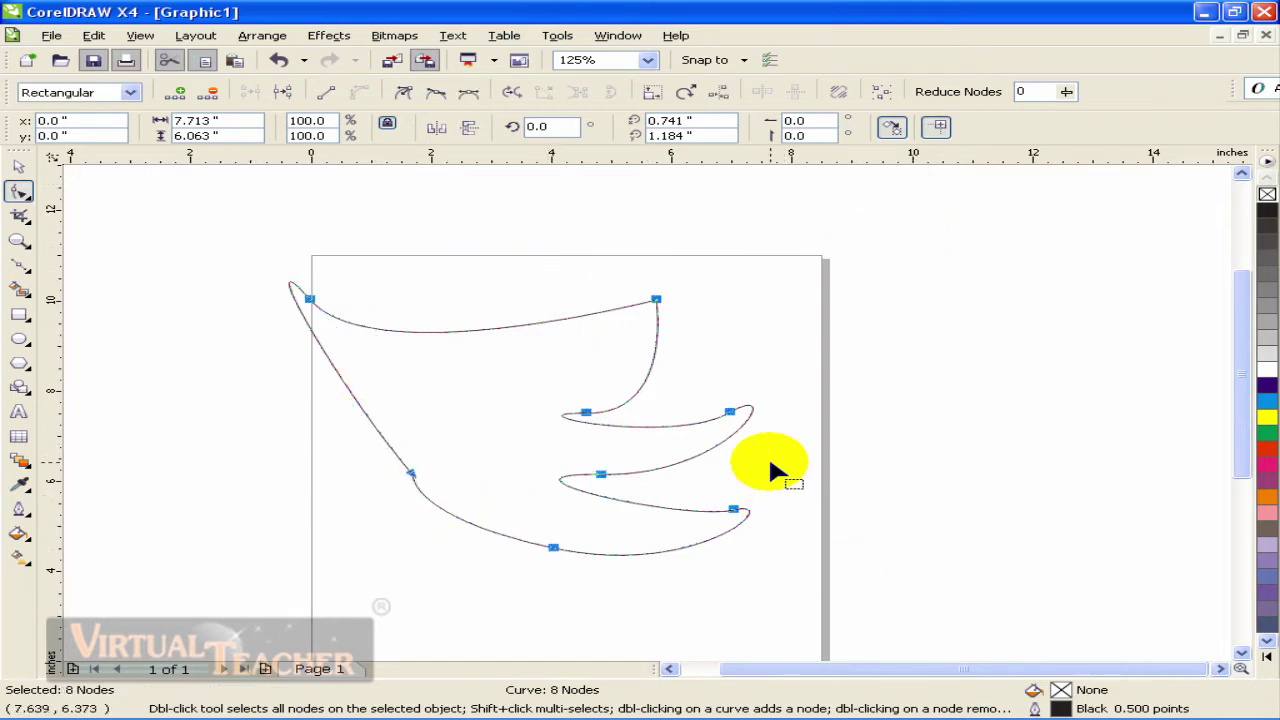
click(1066, 92)
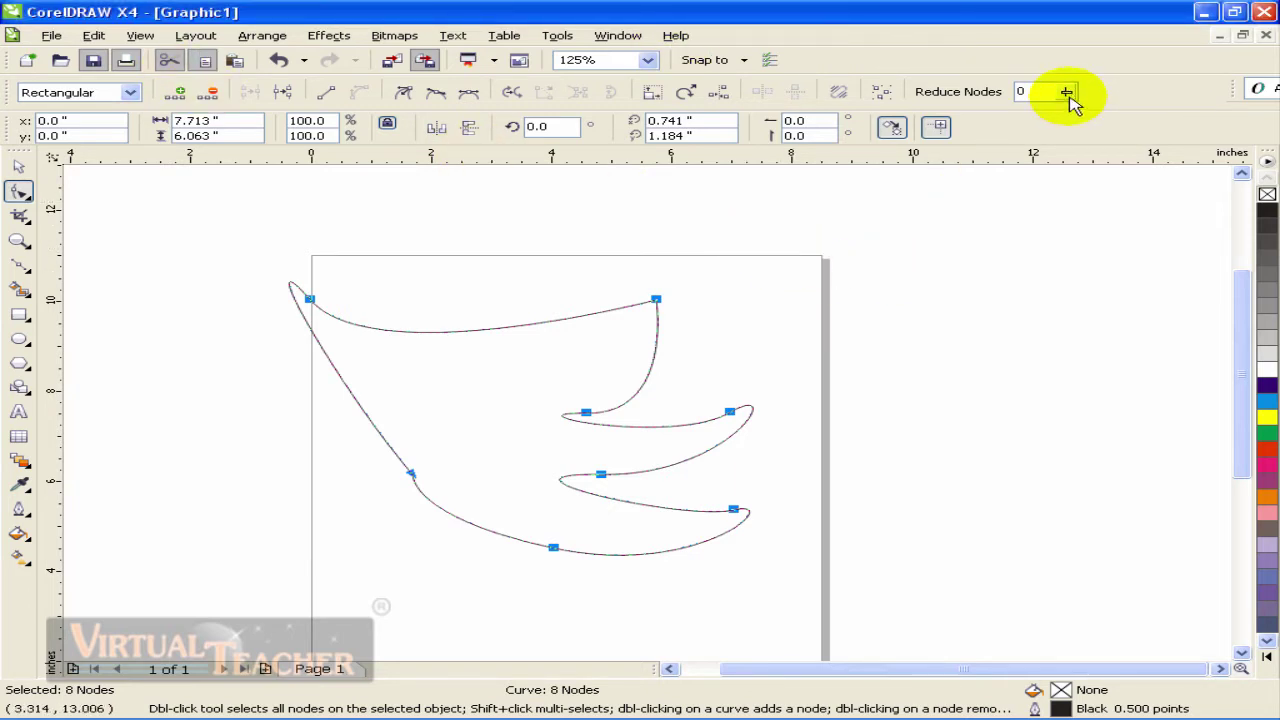
click(880, 92)
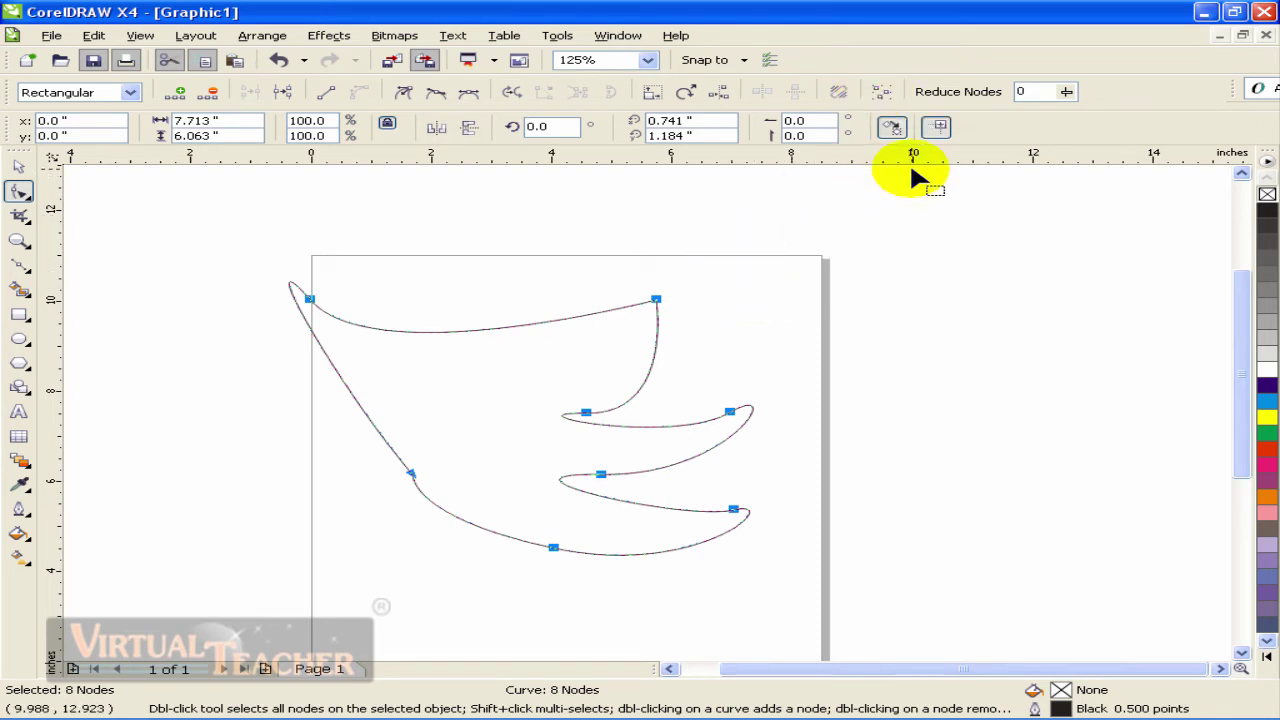
drag(239, 255, 826, 566)
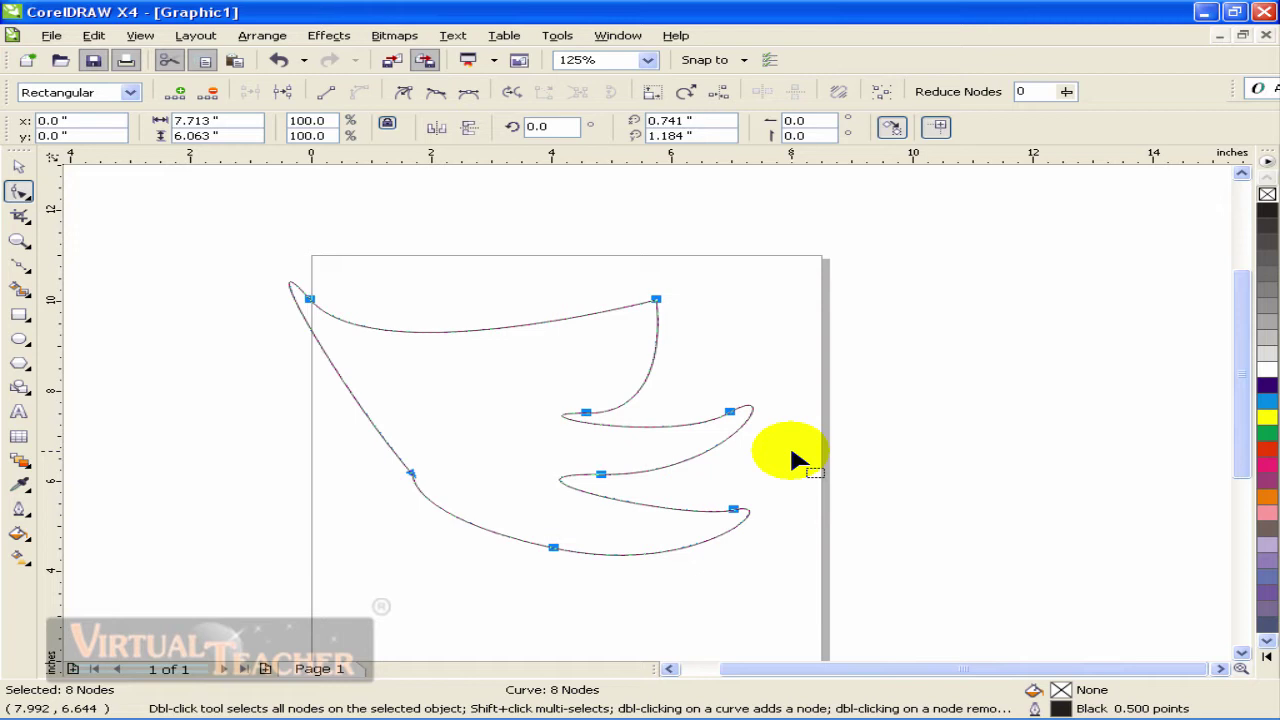
drag(245, 260, 824, 580)
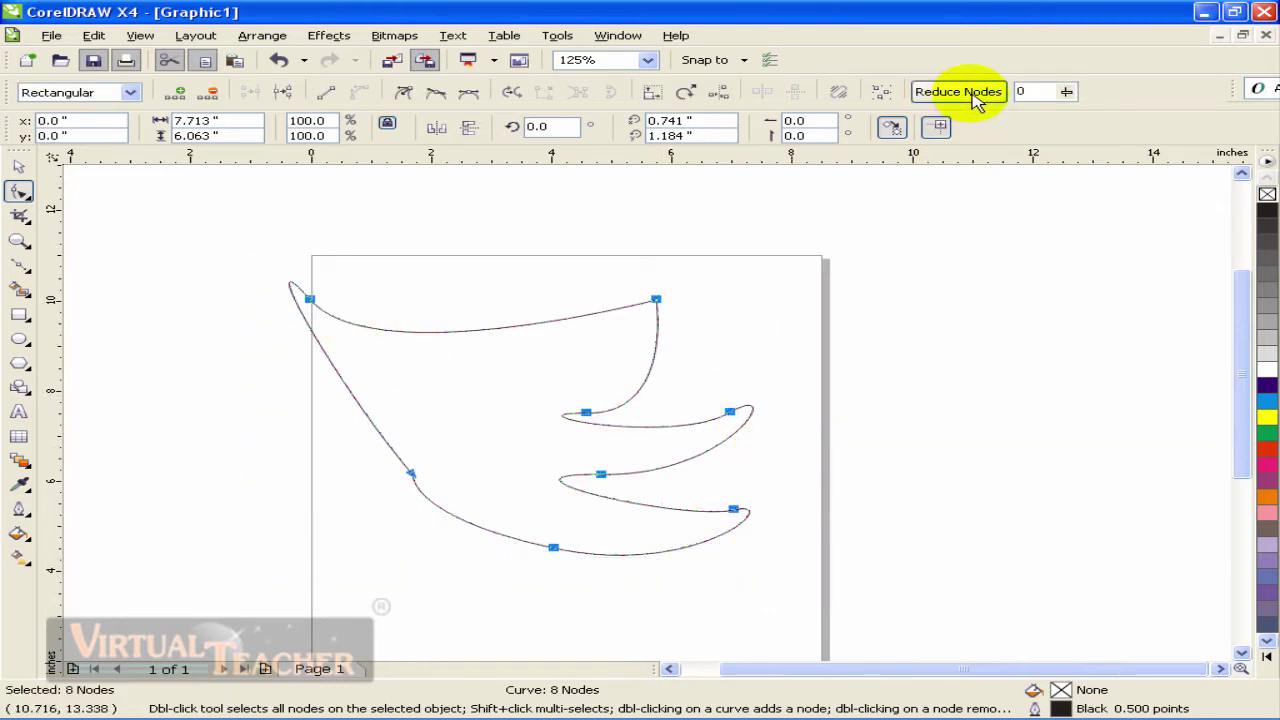
Float the shape-editing tools as a toolbar and pick the Smudge Brush
click(20, 191)
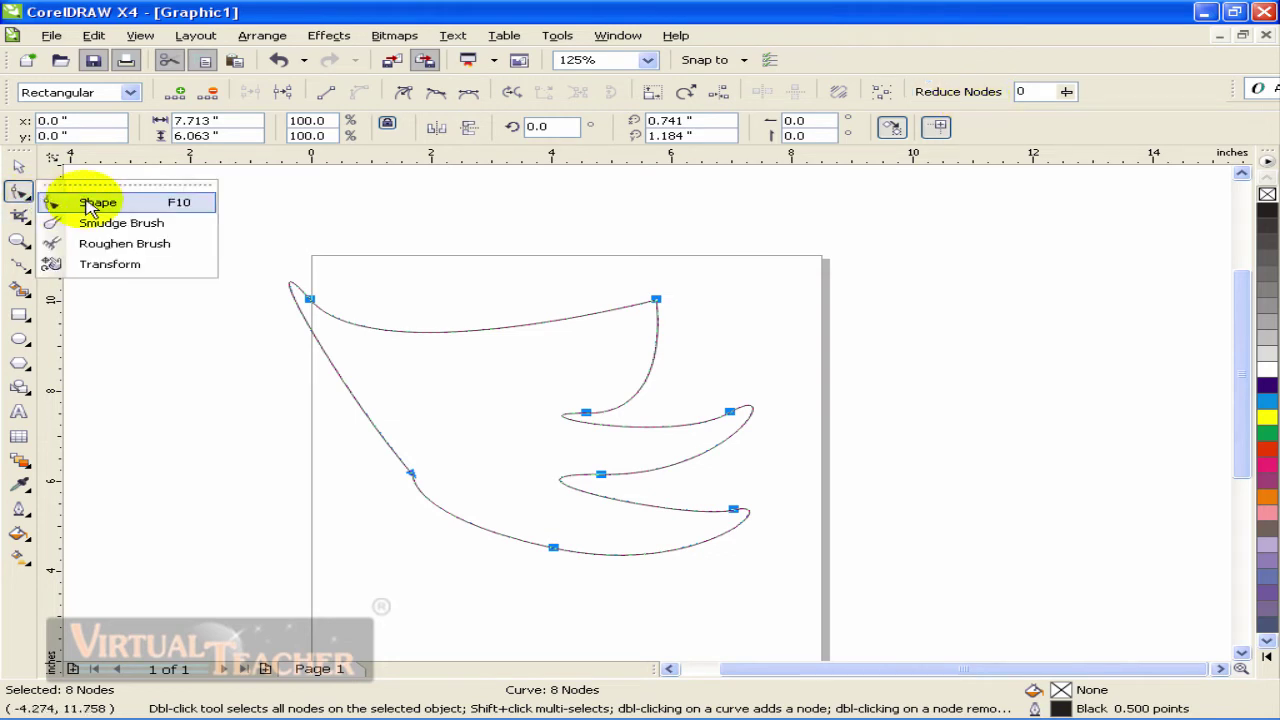
click(90, 204)
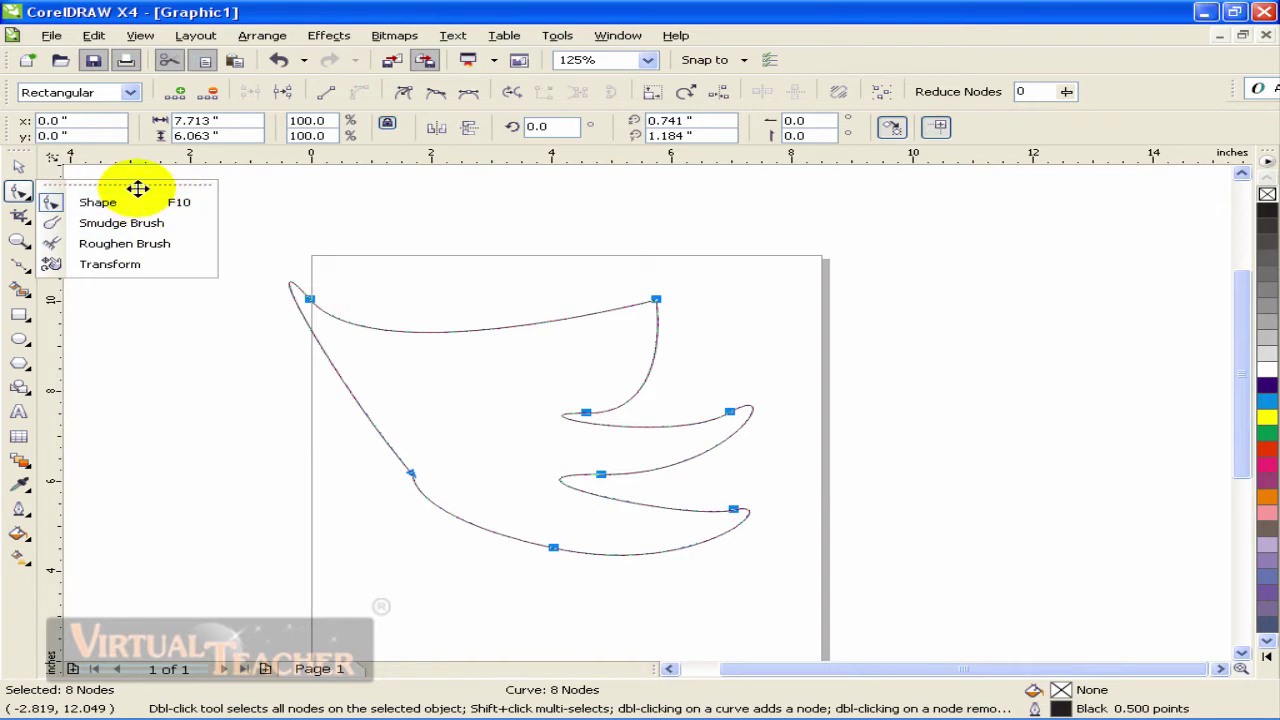
drag(137, 188, 229, 208)
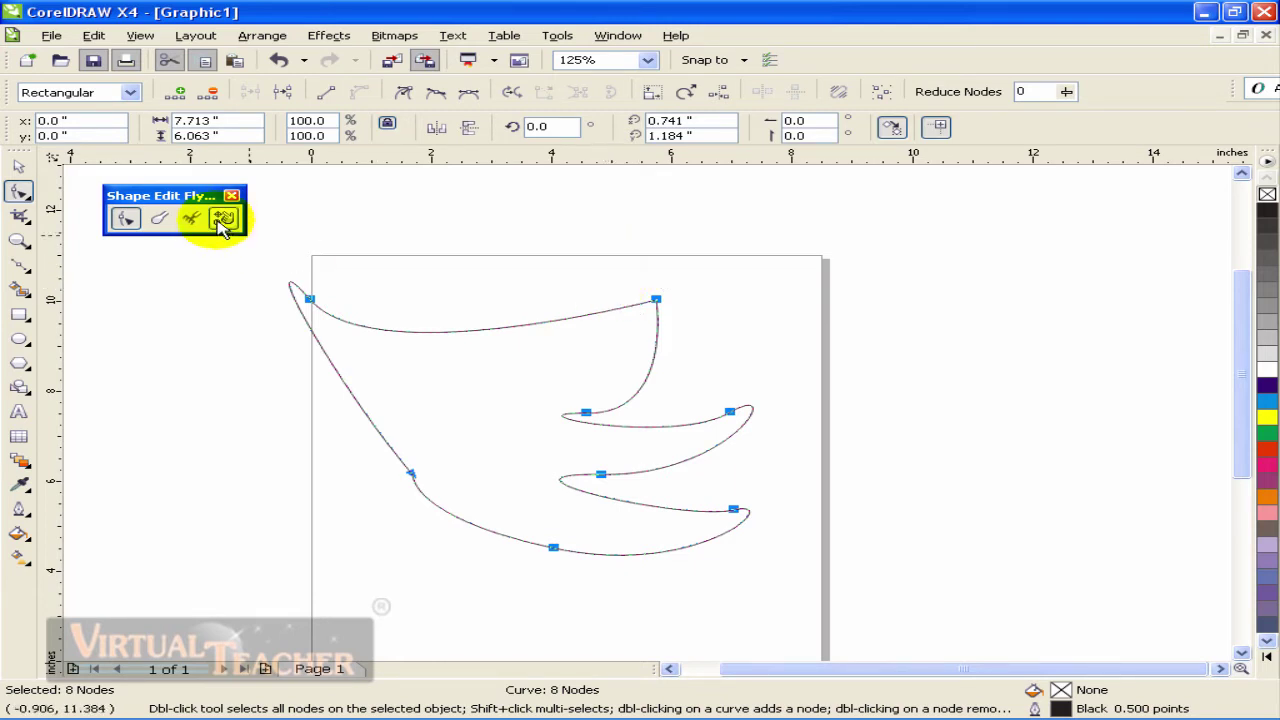
click(166, 220)
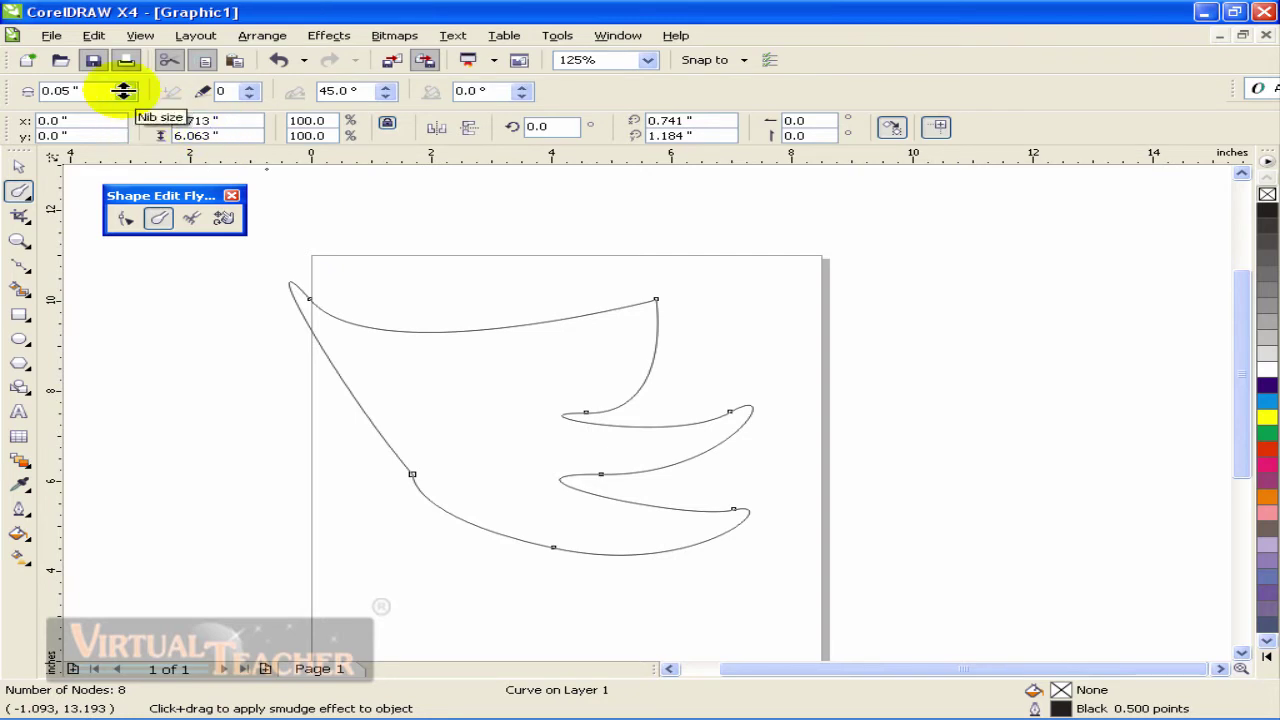
Enlarge the smudge nib, set dryout to 10, and smudge a spike and bumps into the top curve
mouse_move(125, 90)
mouse_down()
mouse_move(126, 63)
mouse_move(126, 77)
mouse_up()
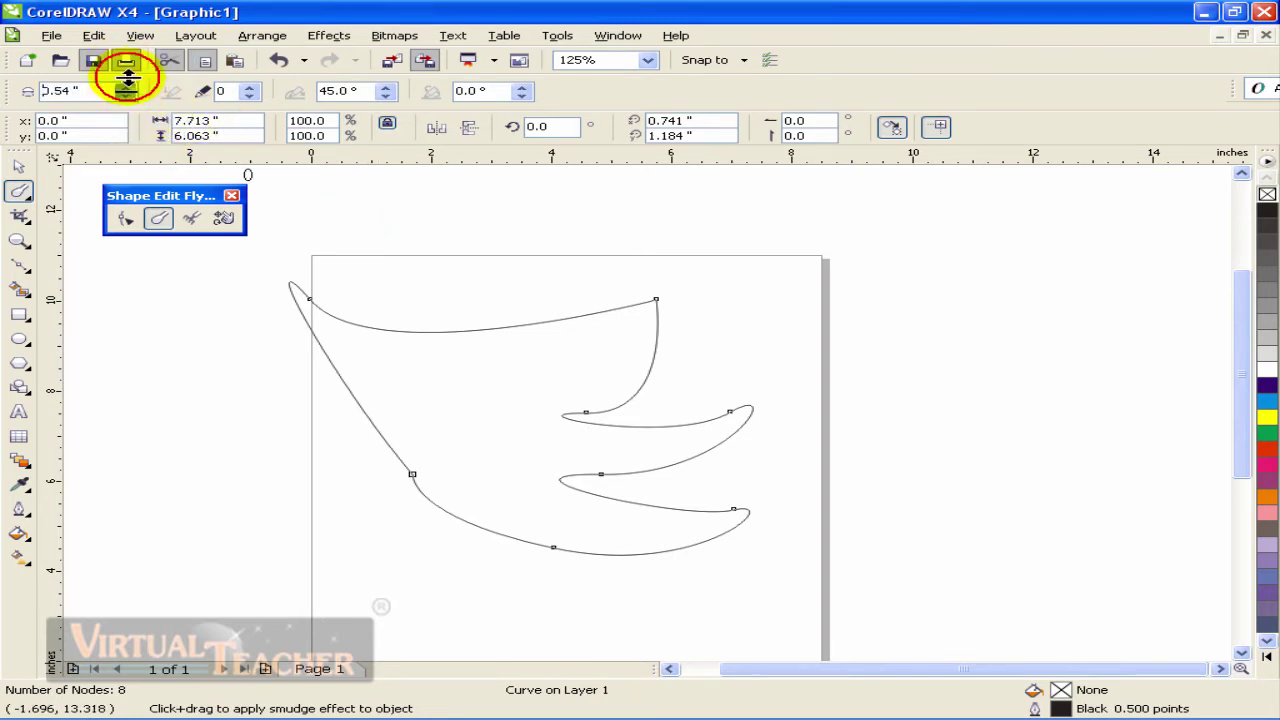
double_click(66, 90)
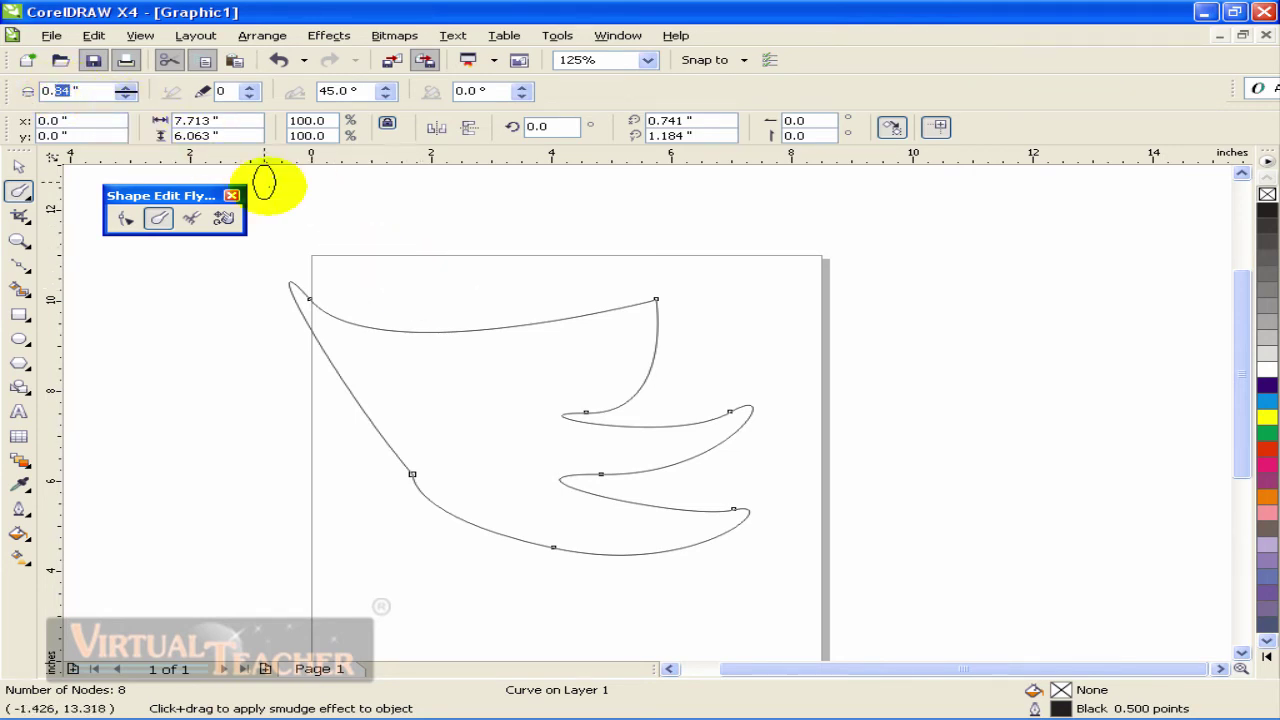
click(249, 87)
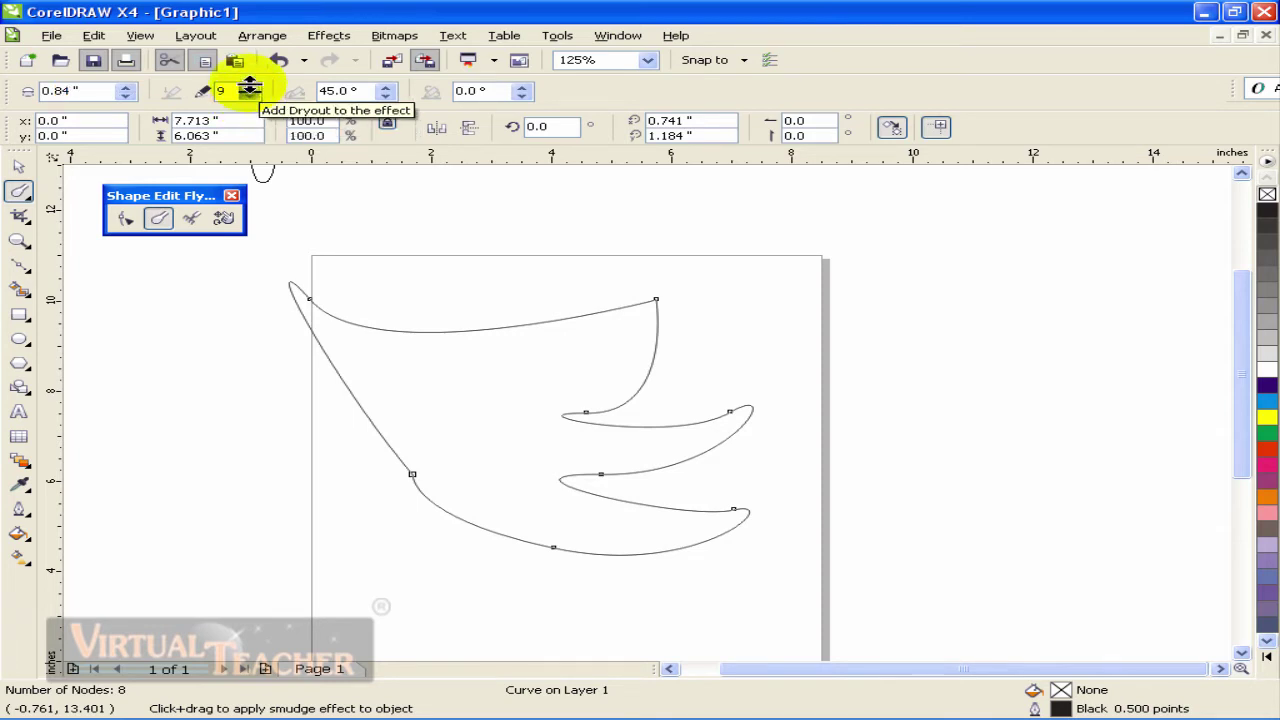
drag(477, 315, 479, 298)
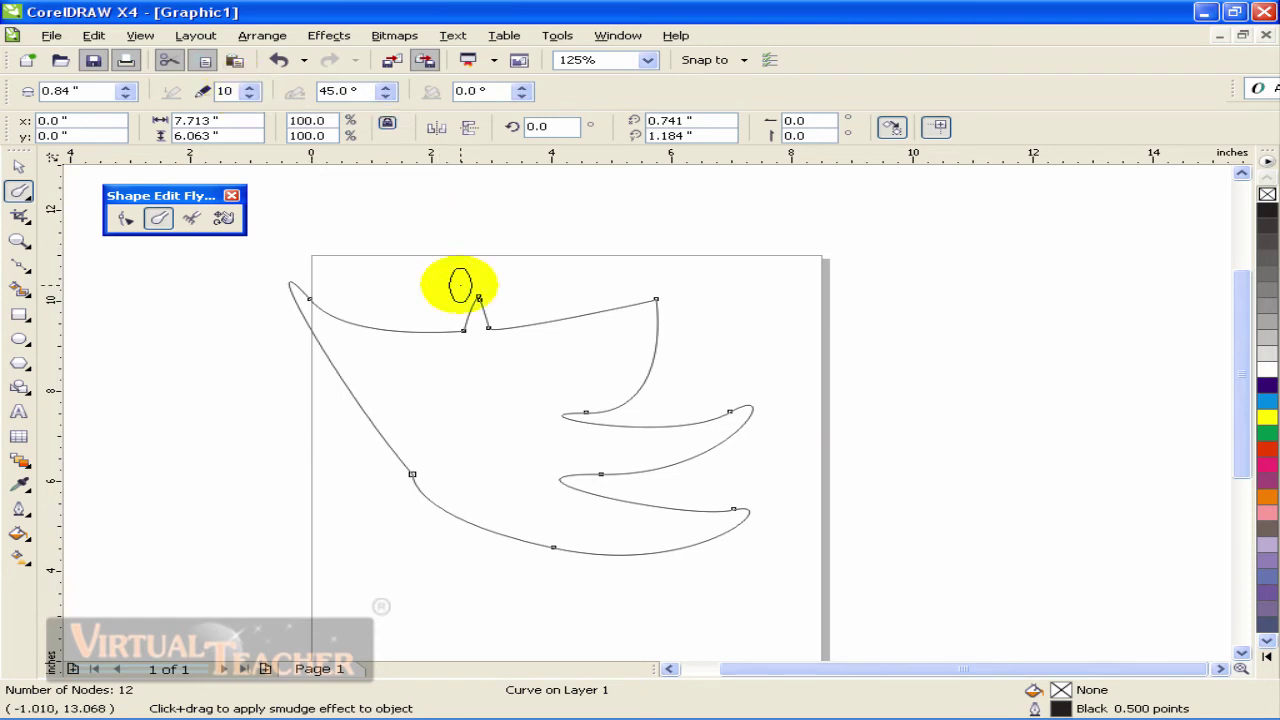
mouse_move(469, 337)
mouse_down()
mouse_move(428, 316)
mouse_move(414, 289)
mouse_up()
mouse_move(514, 340)
mouse_down()
mouse_move(533, 297)
mouse_move(486, 333)
mouse_move(506, 290)
mouse_move(545, 314)
mouse_move(533, 339)
mouse_move(570, 291)
mouse_move(537, 332)
mouse_move(594, 287)
mouse_move(572, 330)
mouse_move(646, 268)
mouse_move(613, 318)
mouse_move(675, 262)
mouse_move(611, 338)
mouse_move(580, 338)
mouse_move(610, 272)
mouse_move(634, 310)
mouse_move(672, 290)
mouse_move(694, 316)
mouse_move(621, 374)
mouse_move(572, 373)
mouse_move(541, 395)
mouse_move(415, 358)
mouse_move(393, 310)
mouse_move(409, 358)
mouse_move(350, 338)
mouse_move(320, 277)
mouse_move(334, 254)
mouse_move(301, 296)
mouse_move(327, 229)
mouse_up()
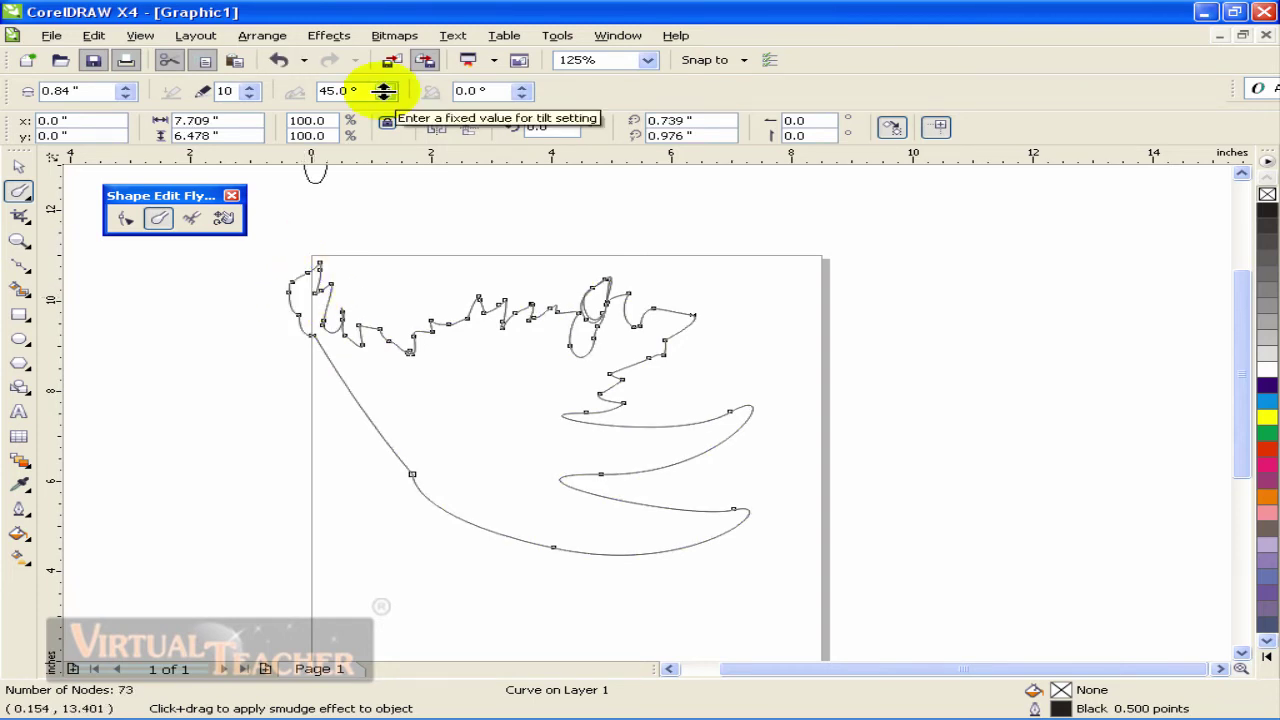
Set smudge tilt to 78° and bearing to 38°, then smudge the middle arm's edge outward
drag(384, 91, 385, 82)
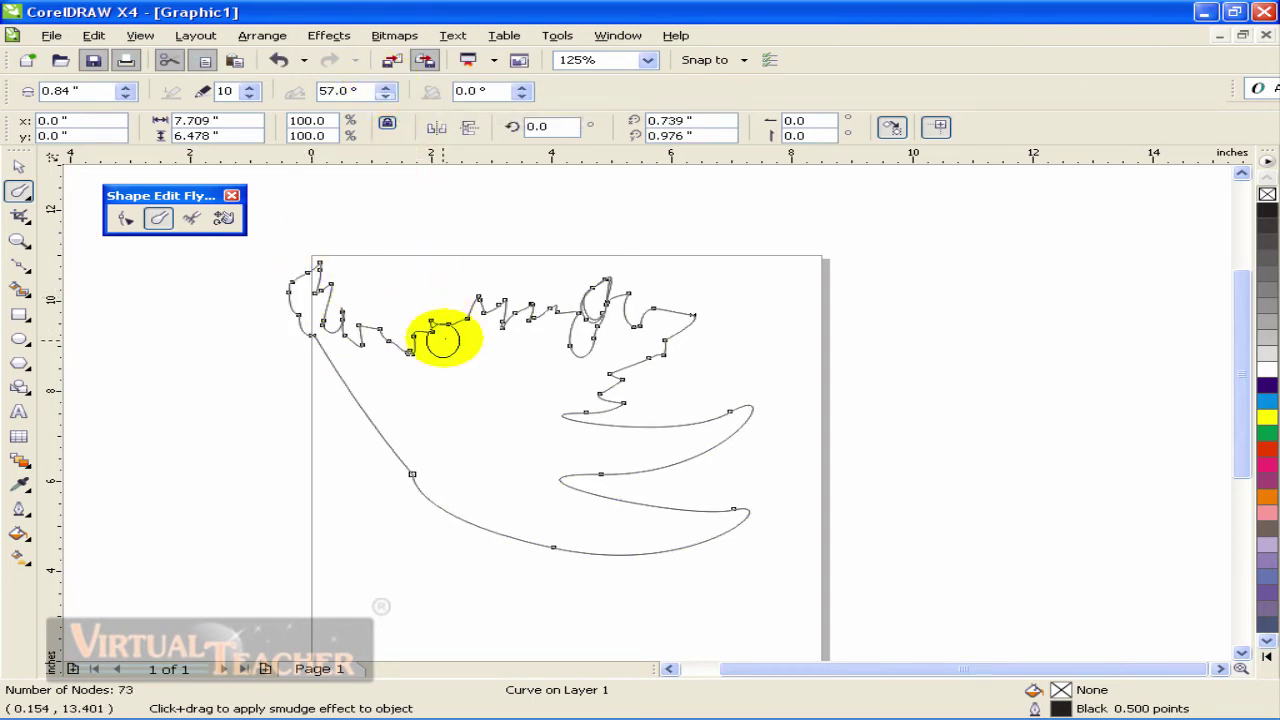
click(386, 87)
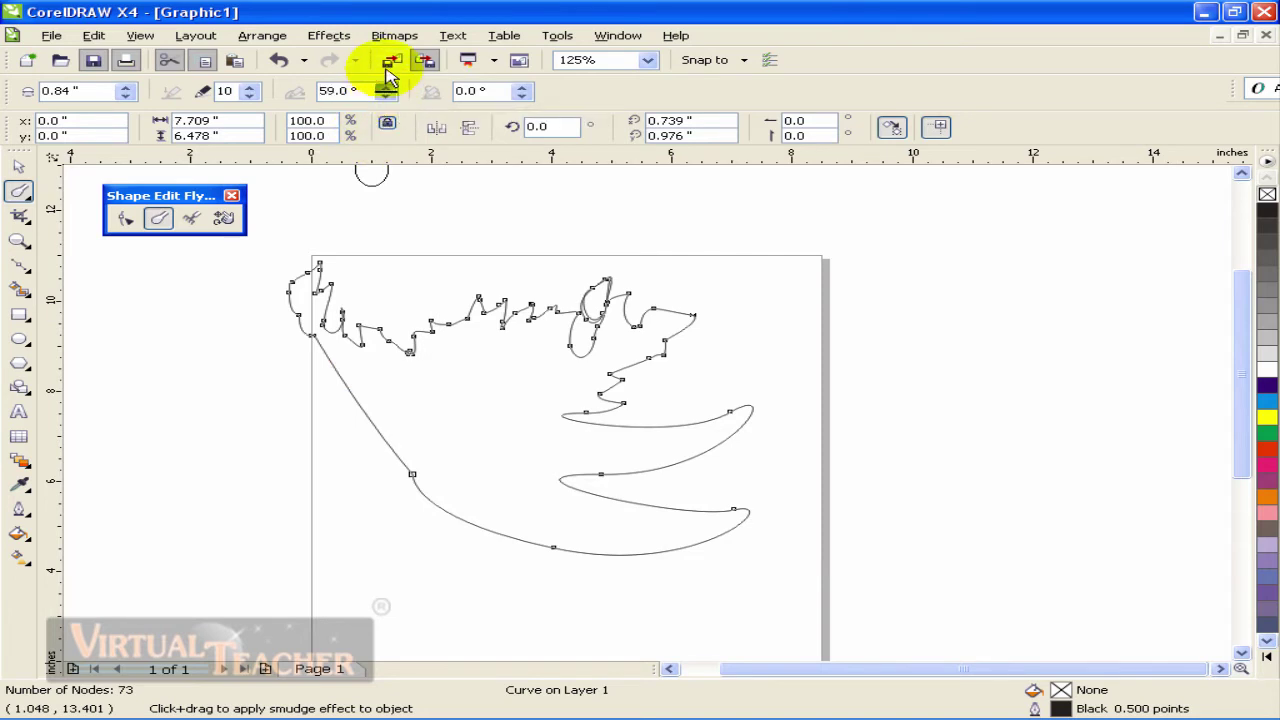
click(384, 88)
drag(384, 91, 380, 63)
mouse_move(380, 449)
mouse_down()
mouse_move(394, 410)
mouse_move(338, 430)
mouse_move(361, 388)
mouse_move(320, 405)
mouse_move(348, 366)
mouse_move(306, 372)
mouse_move(388, 389)
mouse_up()
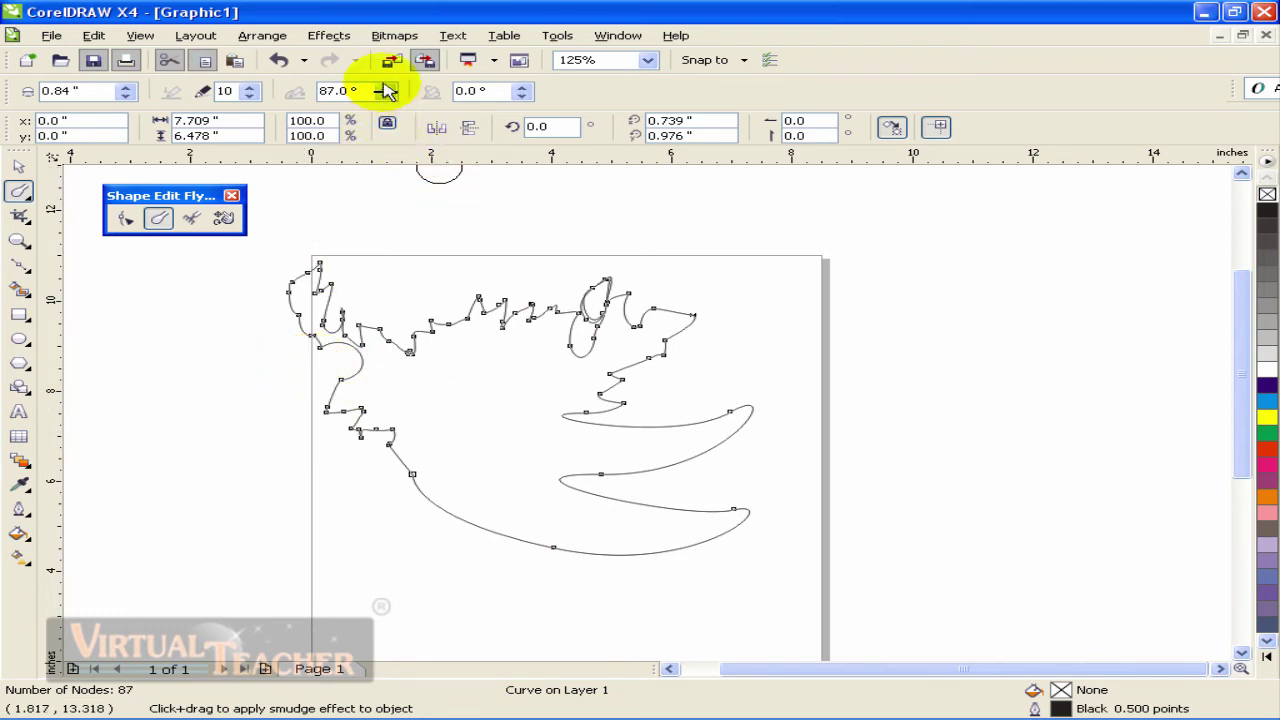
drag(389, 88, 386, 93)
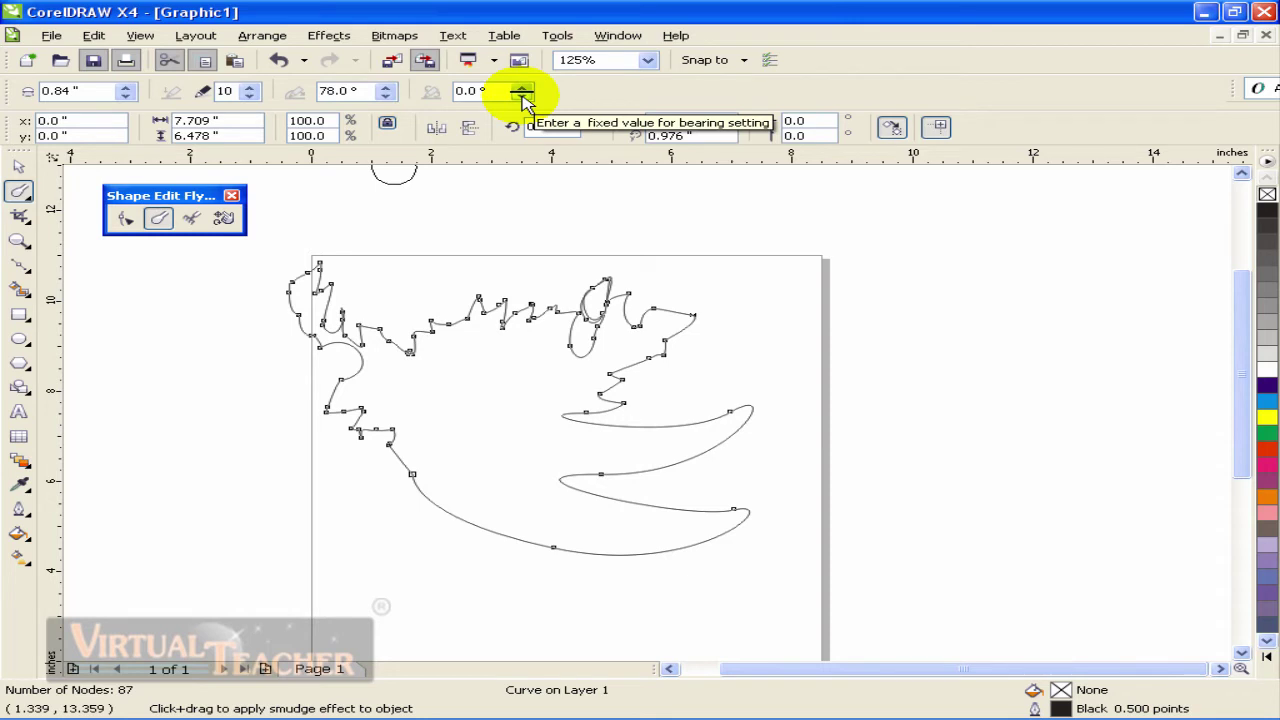
drag(522, 96, 523, 88)
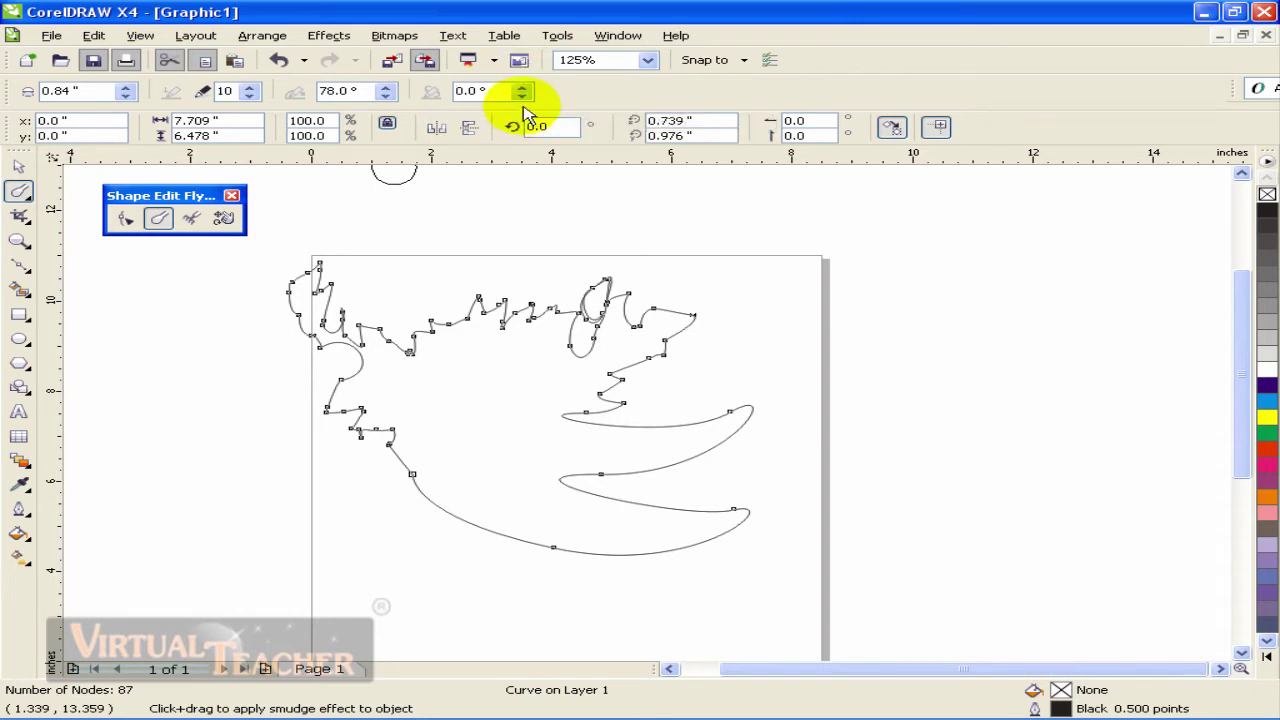
drag(620, 430, 700, 323)
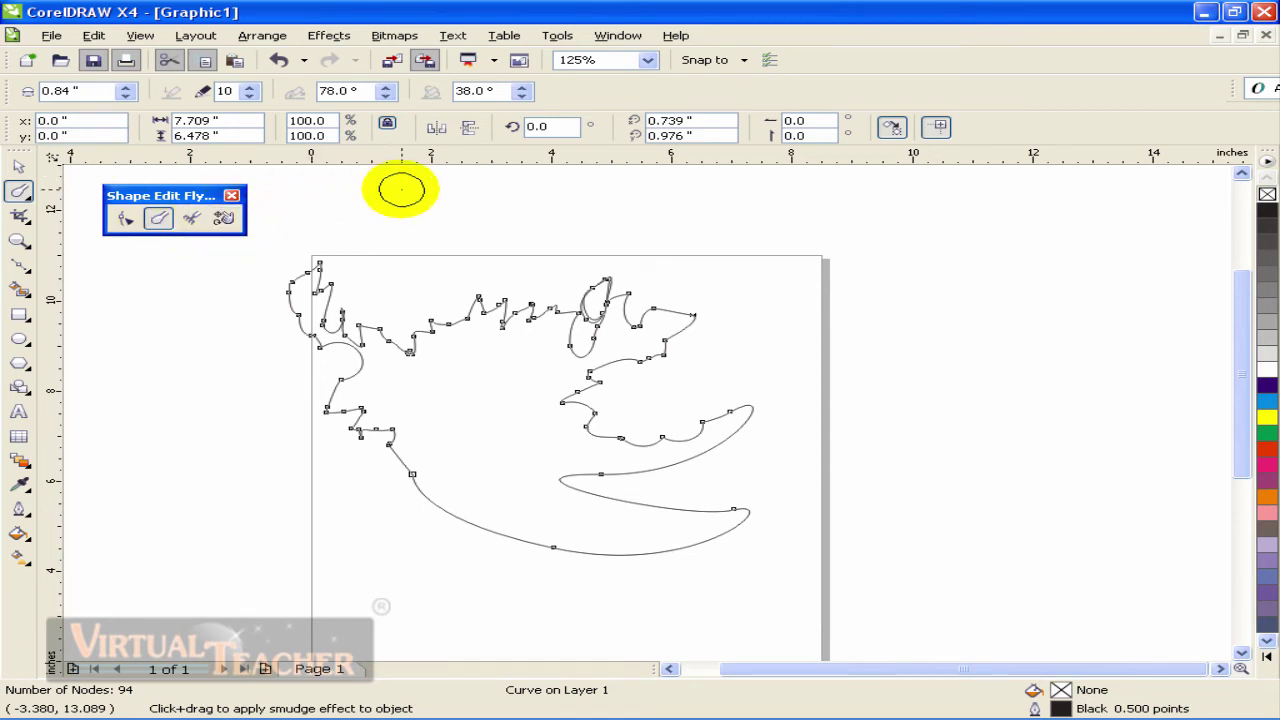
Choose the Roughen Brush with a 0.58" nib and 65° tilt
click(190, 220)
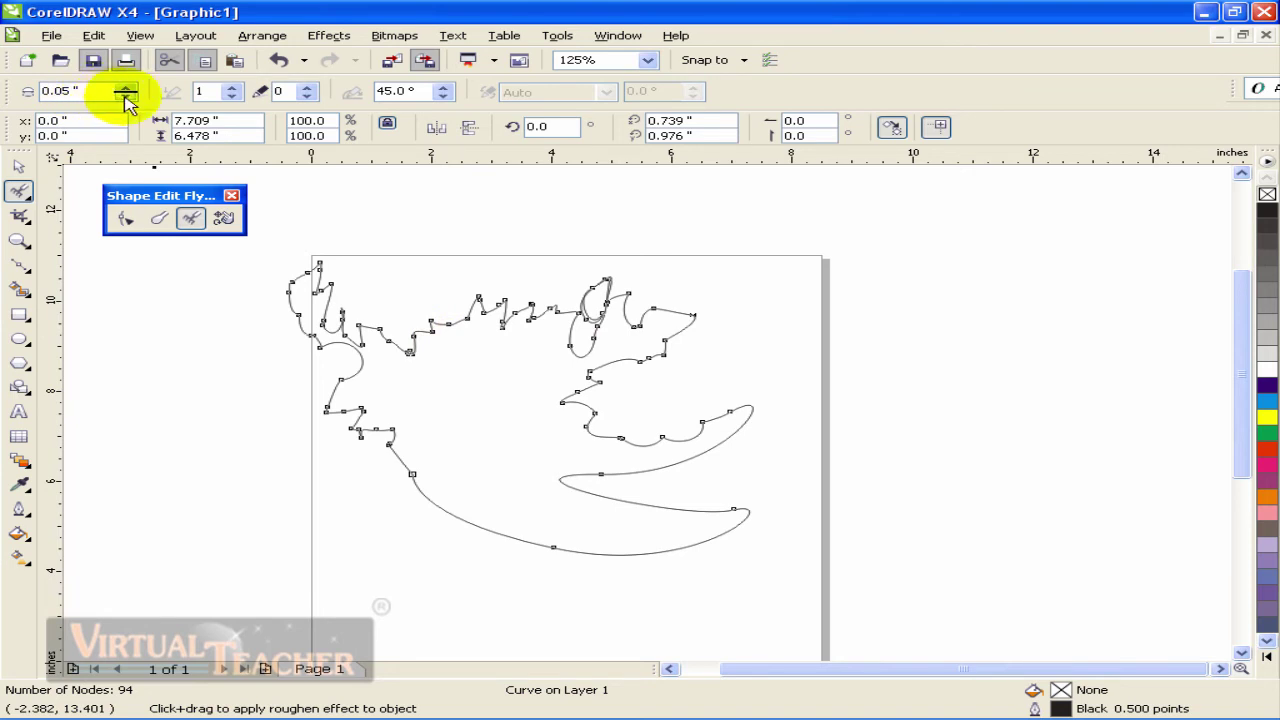
drag(127, 95, 126, 36)
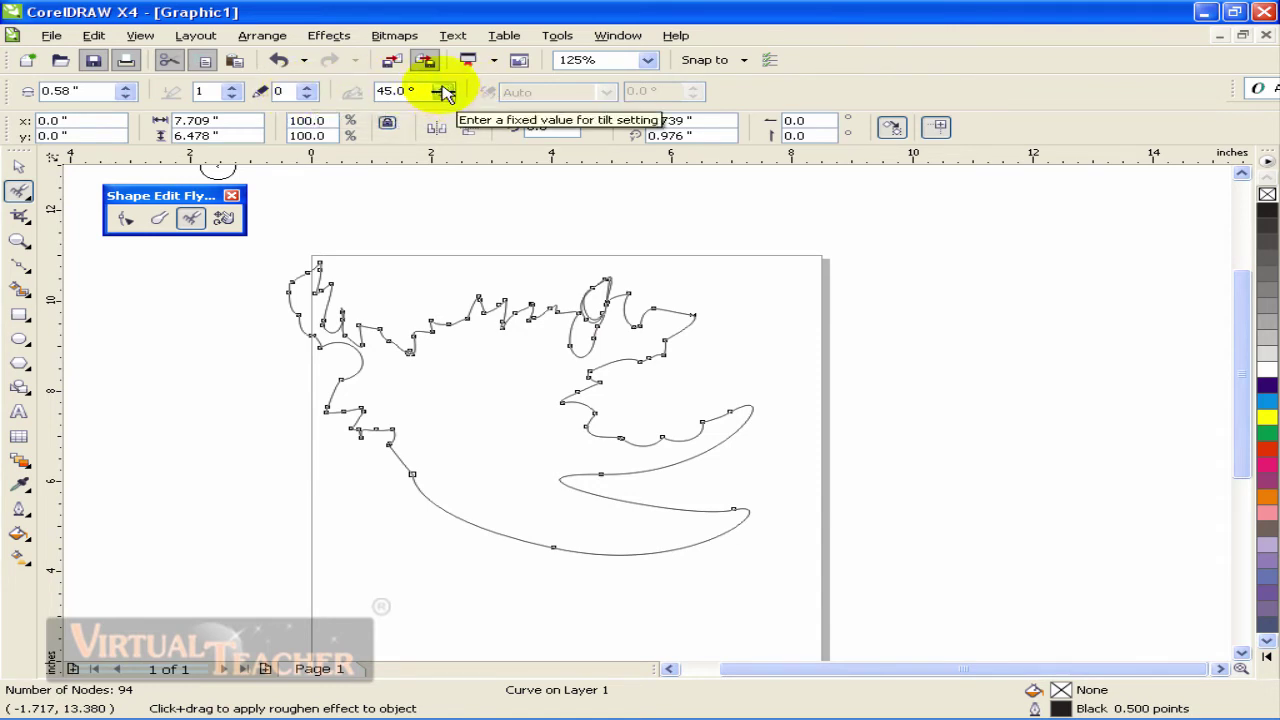
drag(445, 95, 428, 63)
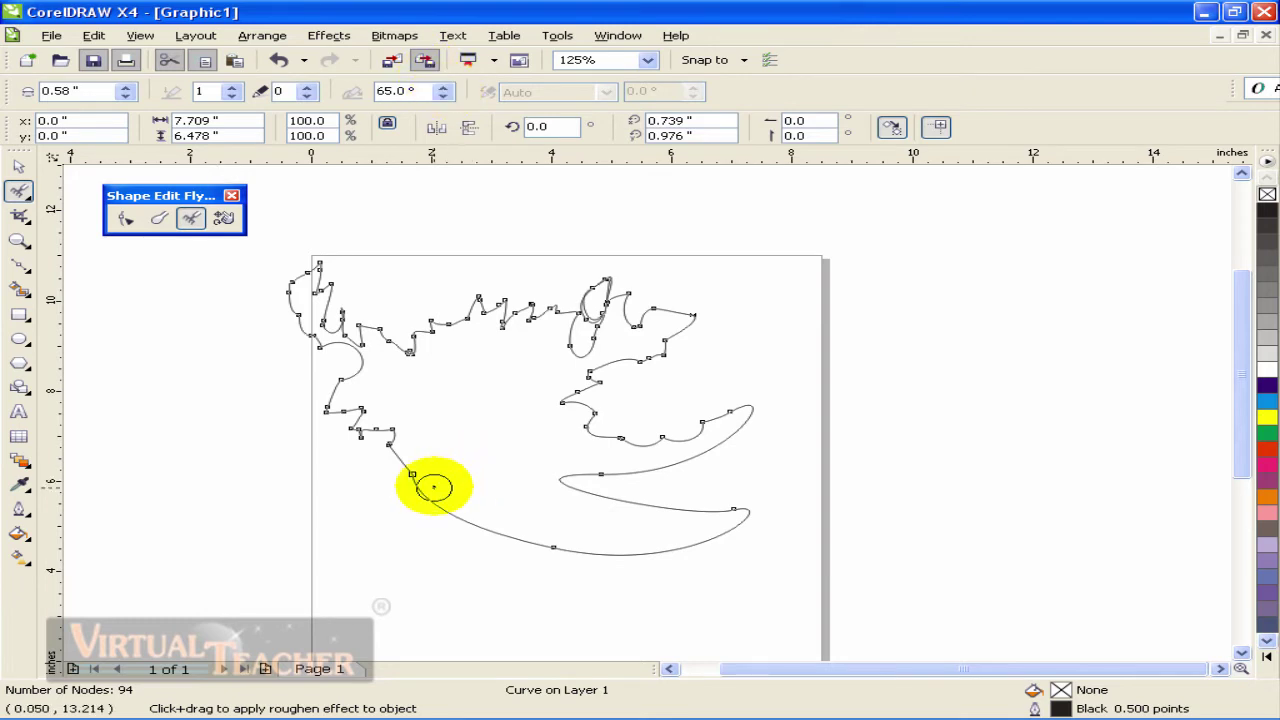
Roughen the curve's lower, middle, left and right-hand edges into jagged outlines
mouse_move(429, 486)
mouse_down()
mouse_move(455, 515)
mouse_move(617, 537)
mouse_move(494, 531)
mouse_move(686, 546)
mouse_up()
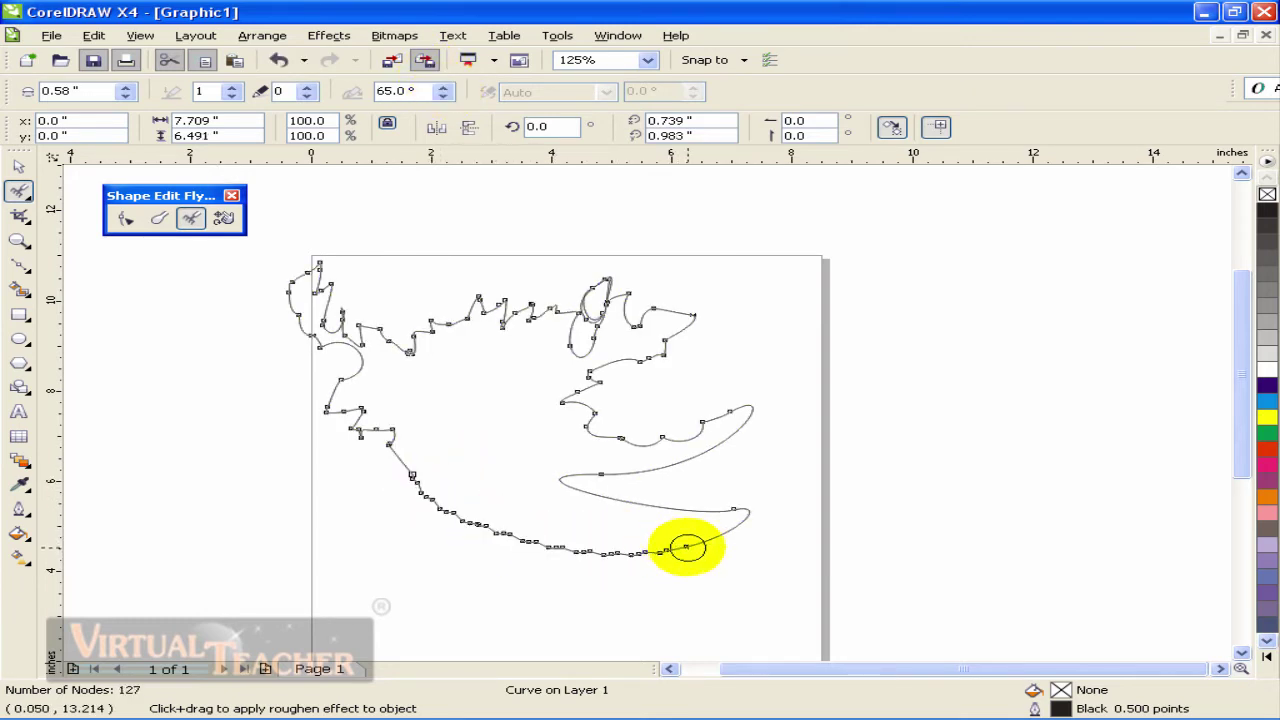
scroll(686, 546, up, 2)
mouse_move(471, 309)
mouse_down()
mouse_move(794, 309)
mouse_move(618, 326)
mouse_move(806, 337)
mouse_move(600, 409)
mouse_up()
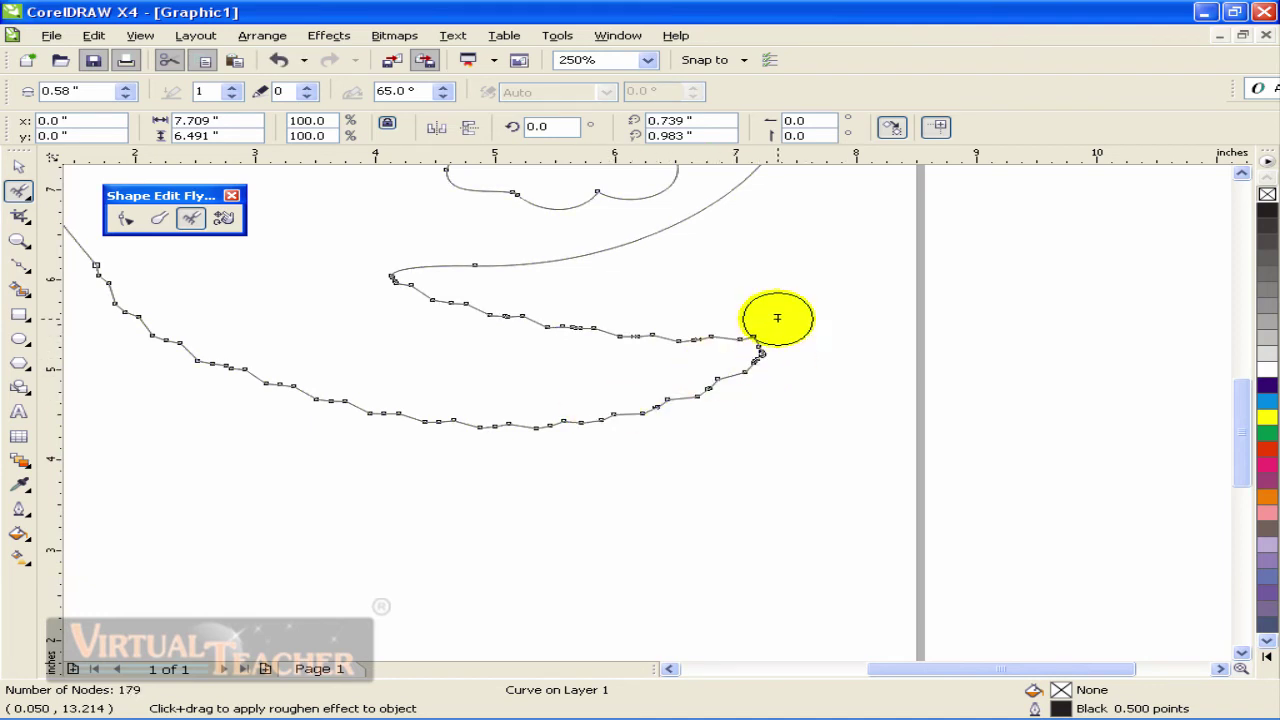
drag(777, 318, 740, 353)
scroll(710, 420, up, 5)
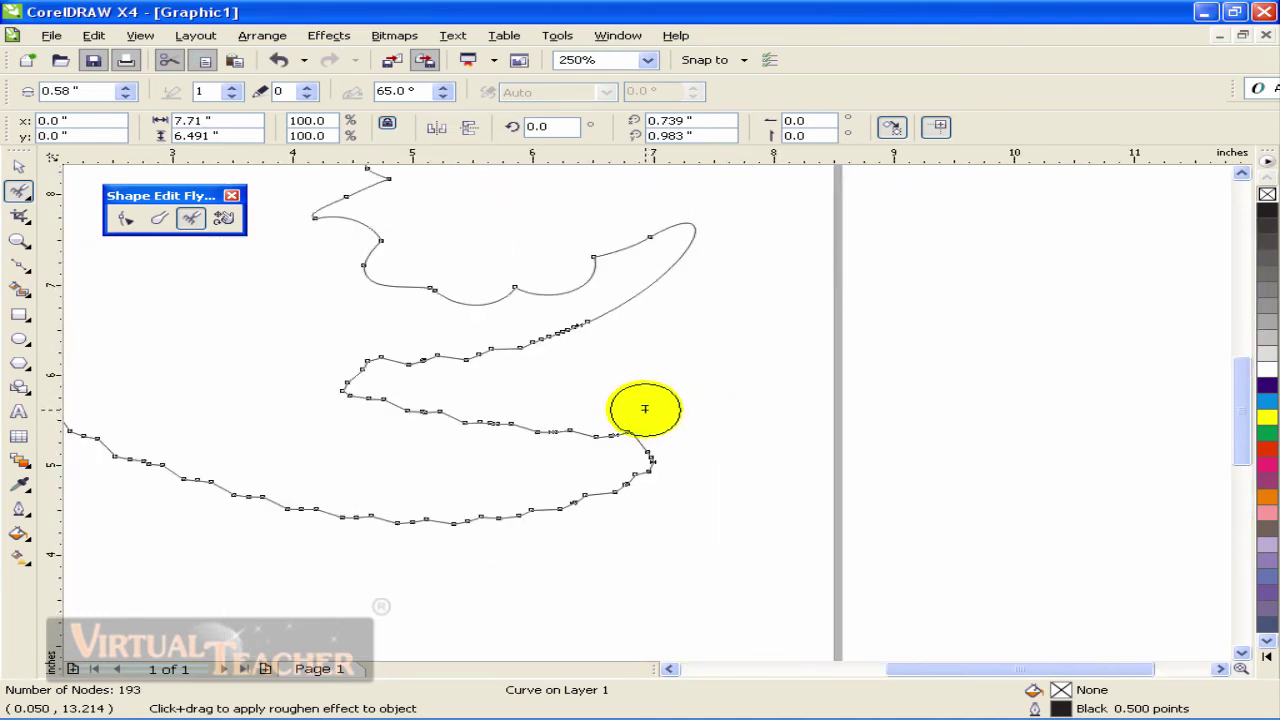
drag(589, 329, 717, 223)
scroll(600, 400, left, 5)
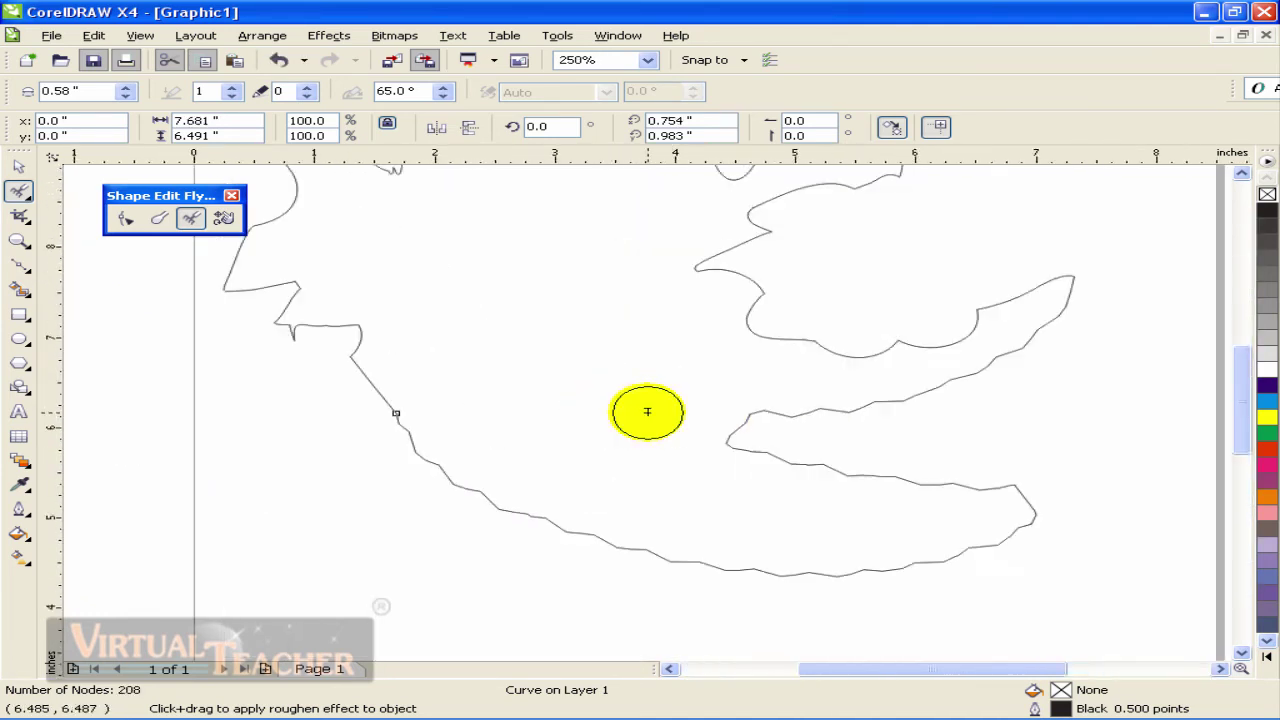
mouse_move(360, 374)
mouse_down()
mouse_move(436, 455)
mouse_move(248, 276)
mouse_move(280, 283)
mouse_move(322, 339)
mouse_move(260, 284)
mouse_move(350, 341)
mouse_move(436, 432)
mouse_move(371, 351)
mouse_move(459, 458)
mouse_up()
mouse_move(748, 318)
mouse_down()
mouse_move(718, 249)
mouse_move(784, 318)
mouse_move(834, 336)
mouse_move(757, 229)
mouse_up()
key(F3)
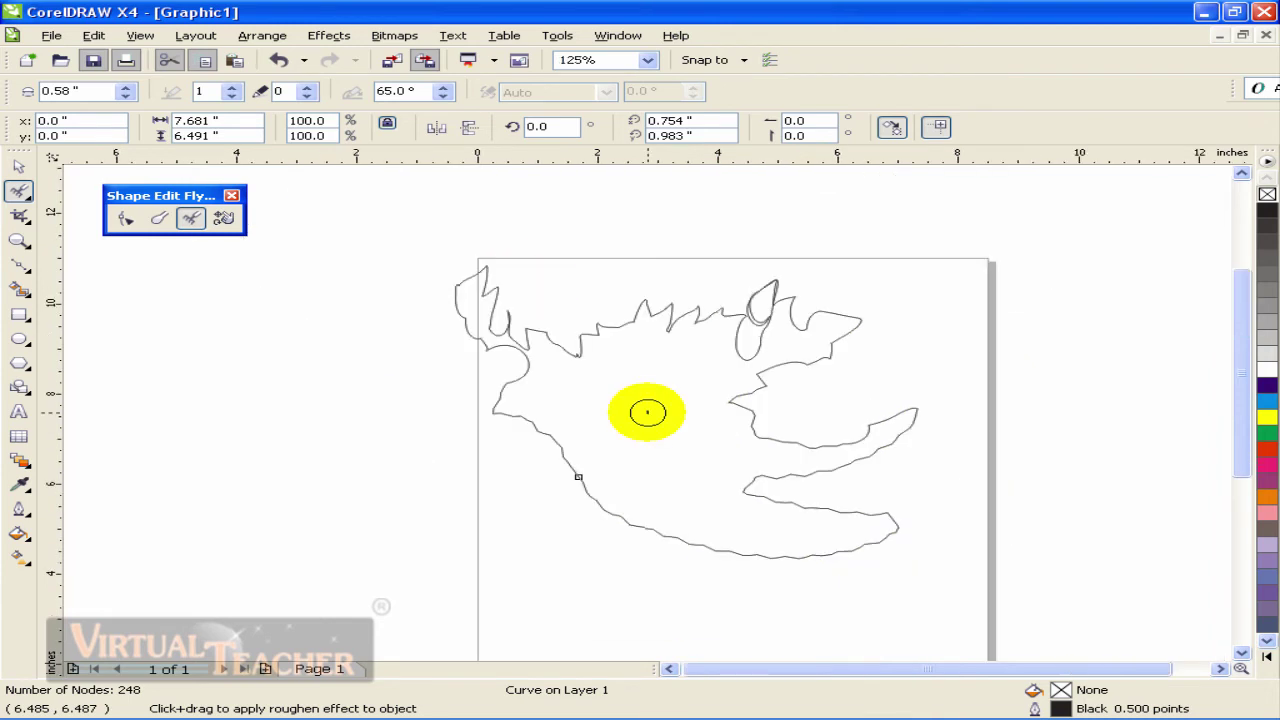
Move the roughened curve slightly up and to the right
click(222, 222)
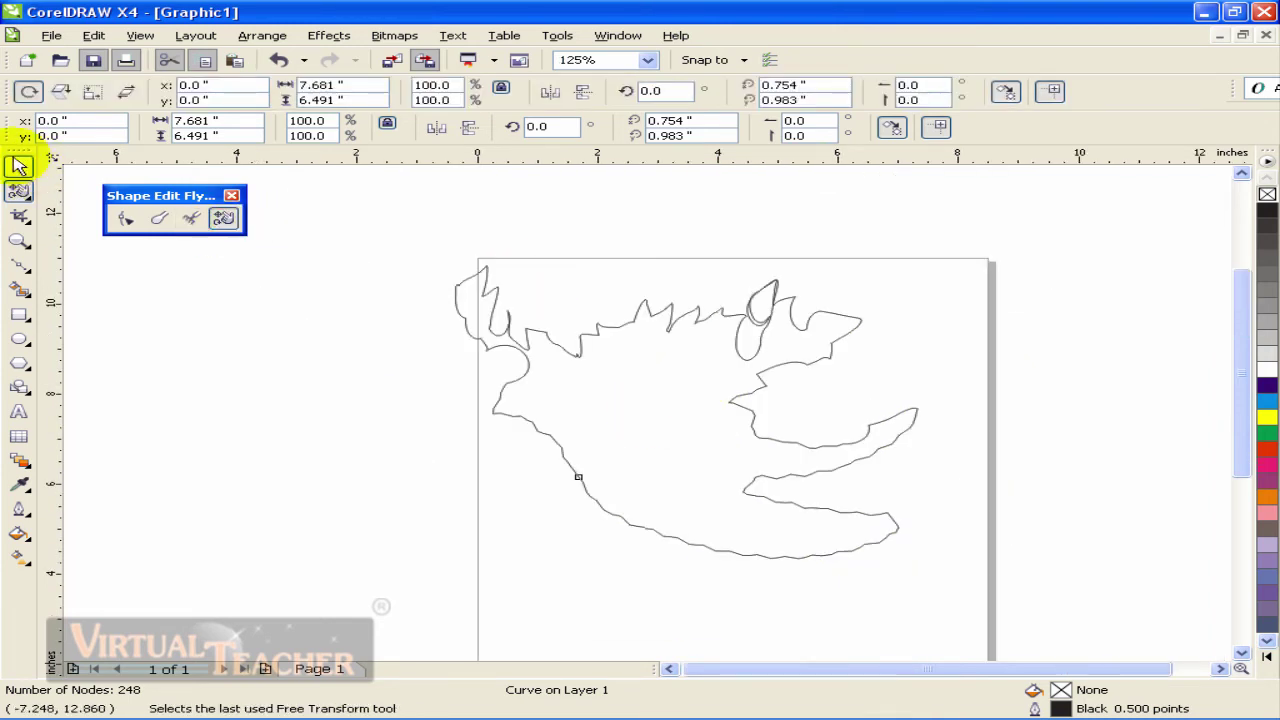
click(18, 166)
drag(609, 331, 643, 356)
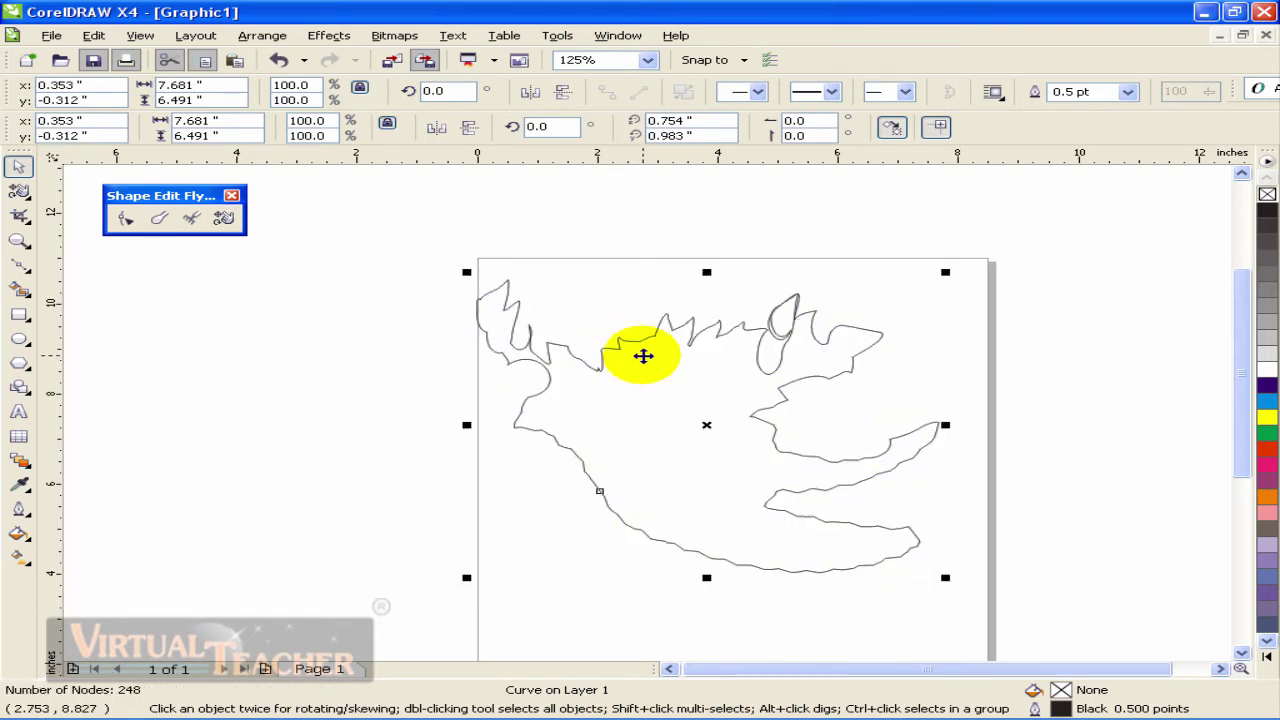
drag(654, 374, 671, 383)
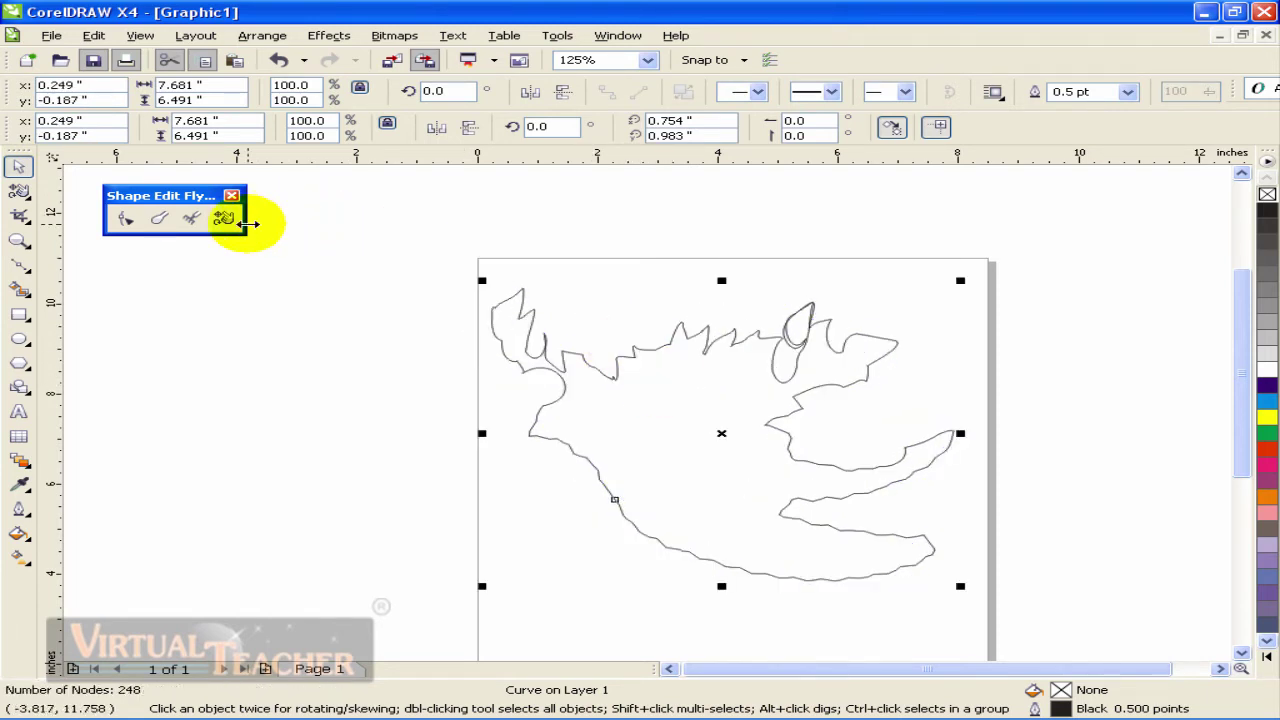
Freely rotate a copy of the curve, then mirror it across a drawn angle line
click(224, 220)
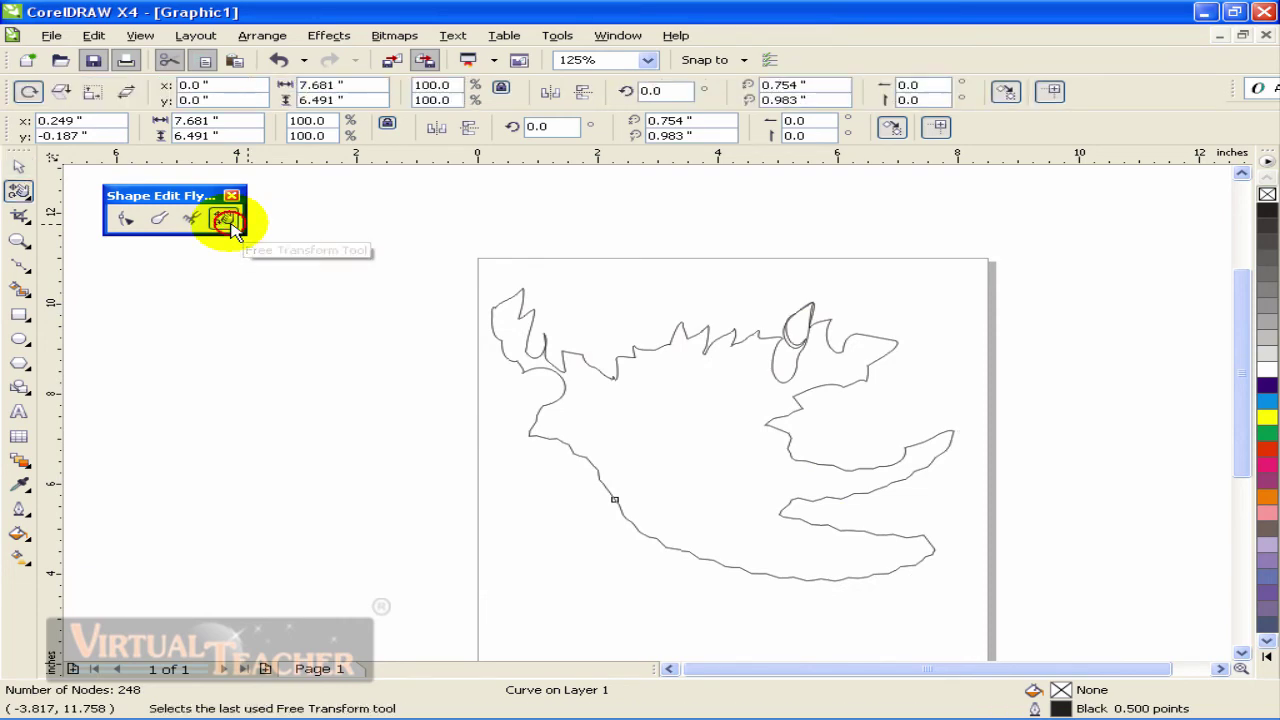
drag(603, 366, 724, 365)
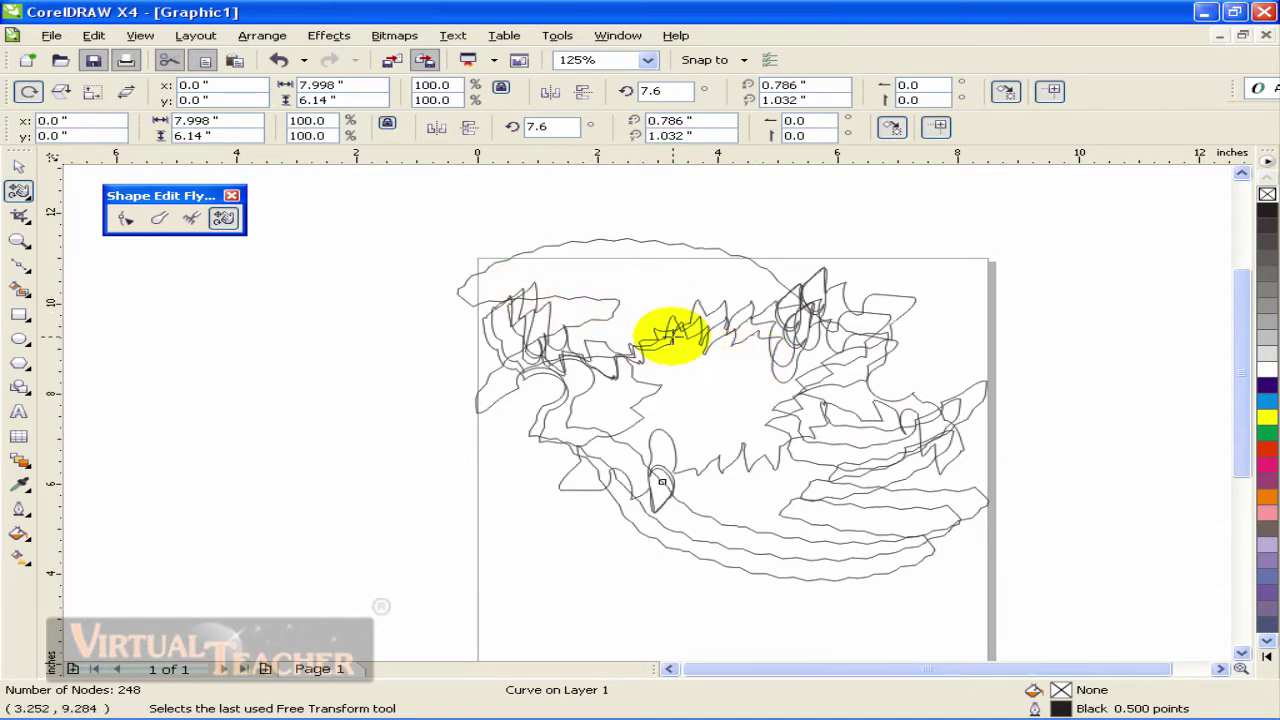
click(60, 92)
drag(643, 266, 540, 245)
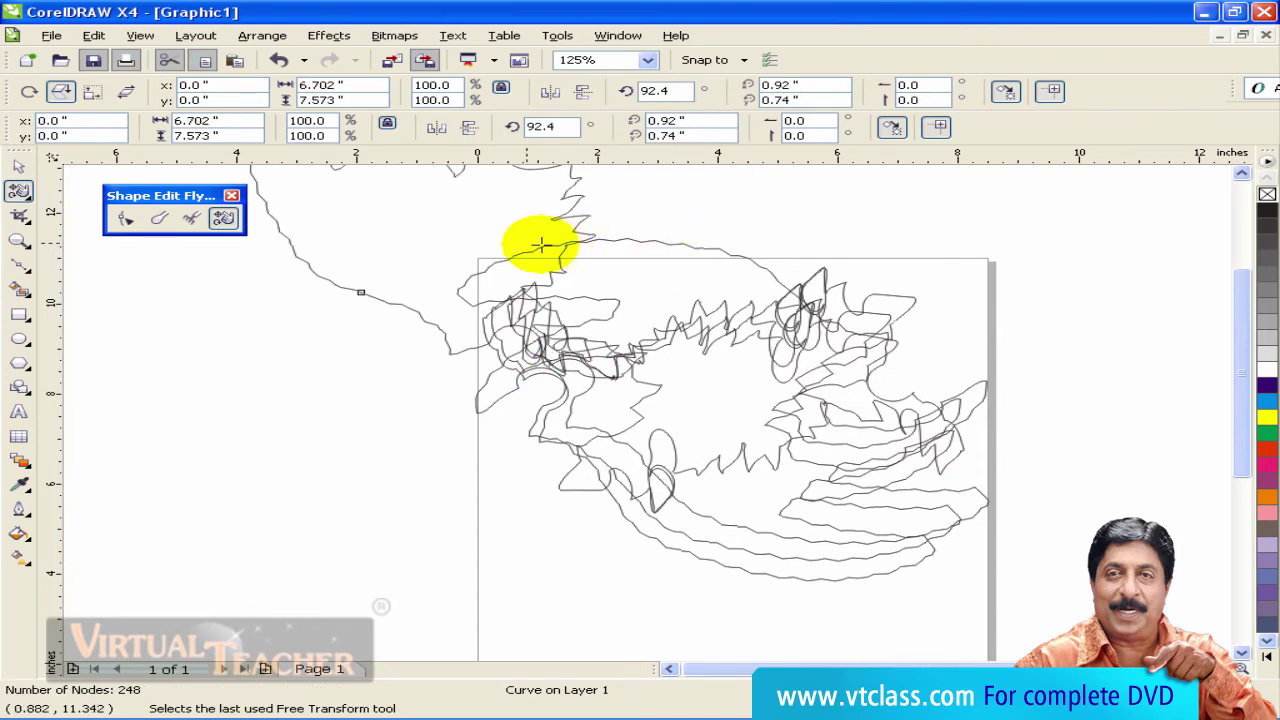
scroll(643, 414, down, 1)
scroll(737, 471, down, 1)
scroll(623, 371, up, 1)
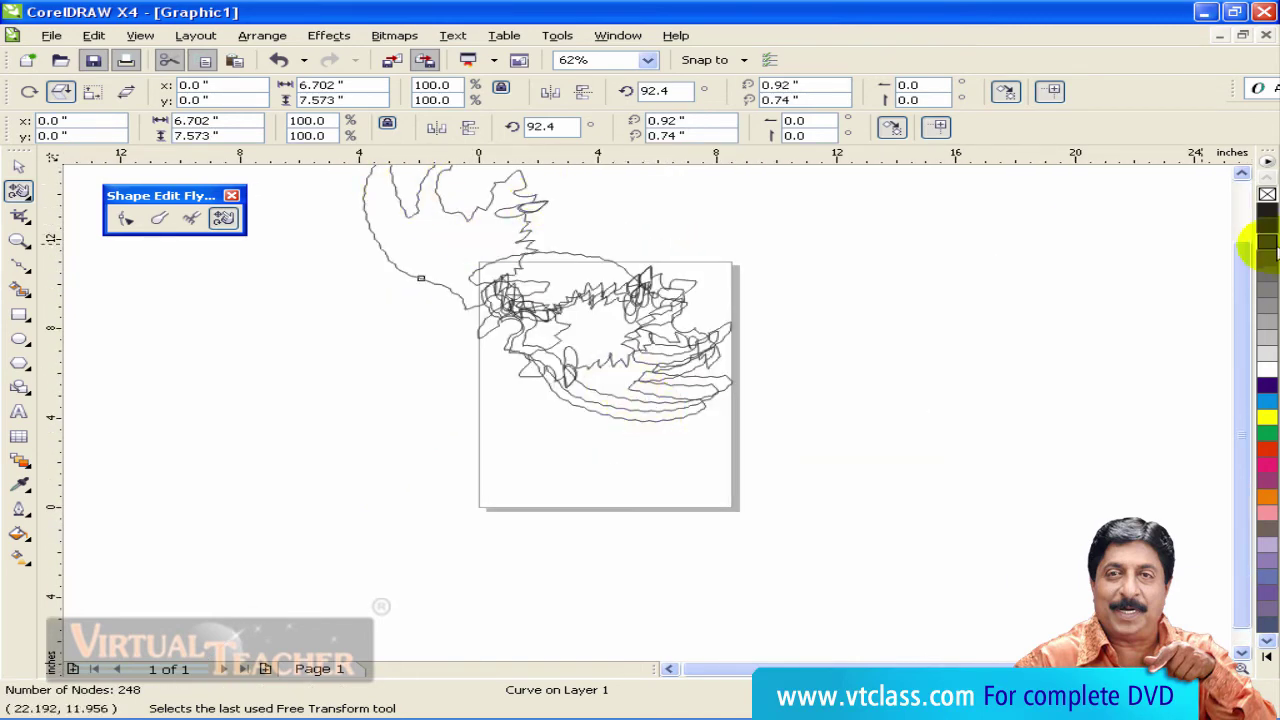
Scale the curve down to about 36% and rotate it by about 54°
click(88, 93)
drag(414, 206, 333, 331)
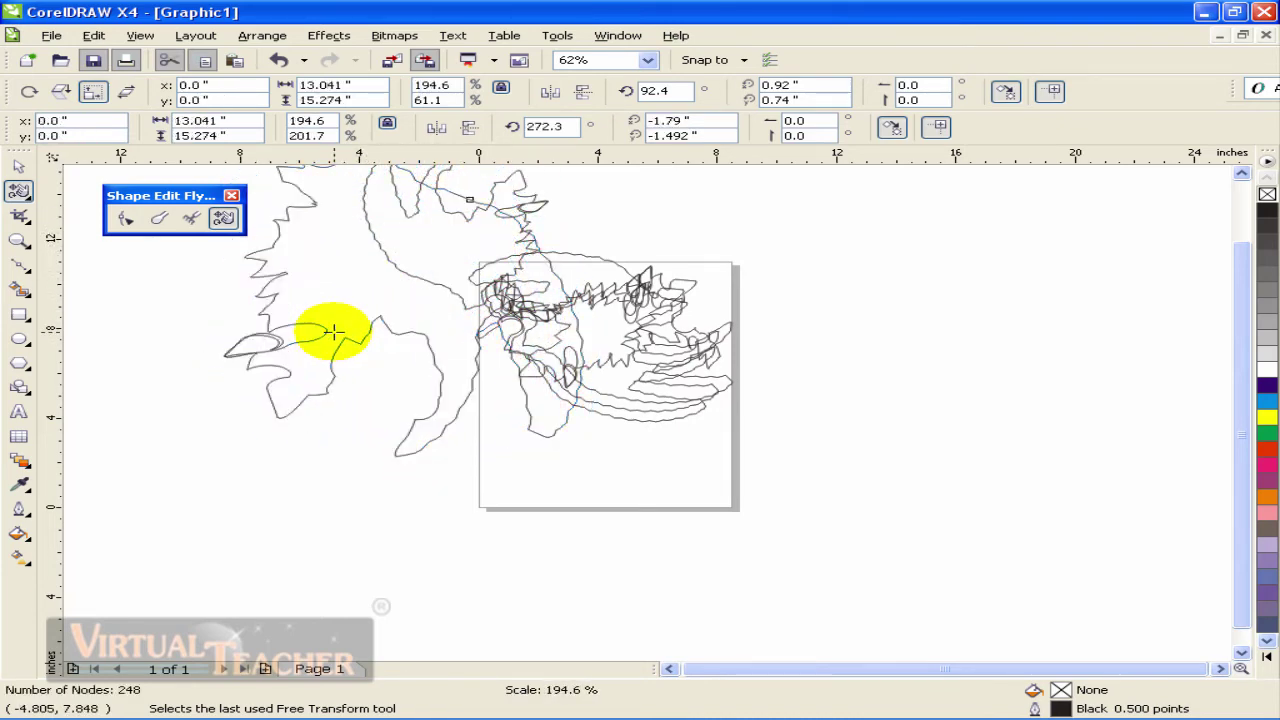
click(124, 91)
drag(349, 277, 434, 280)
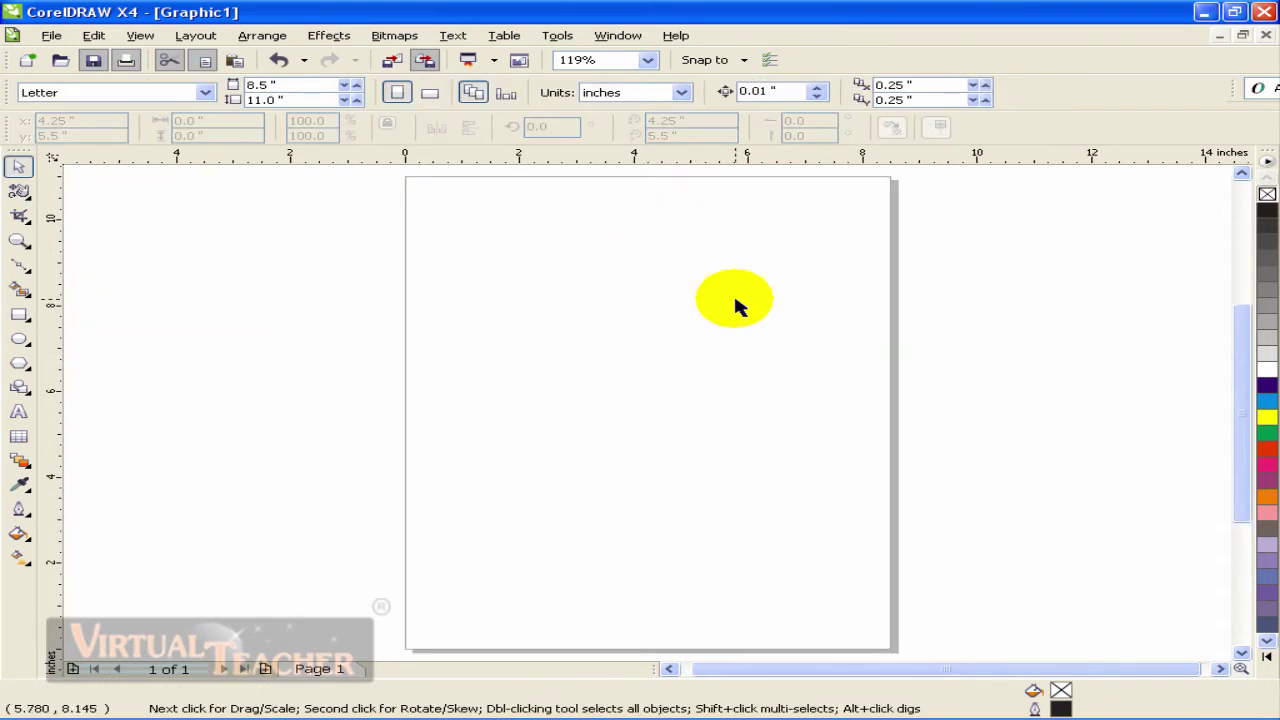
Float the cropping tools as a toolbar and draw a 4.678 × 5.246 inch 8-sided polygon
click(30, 226)
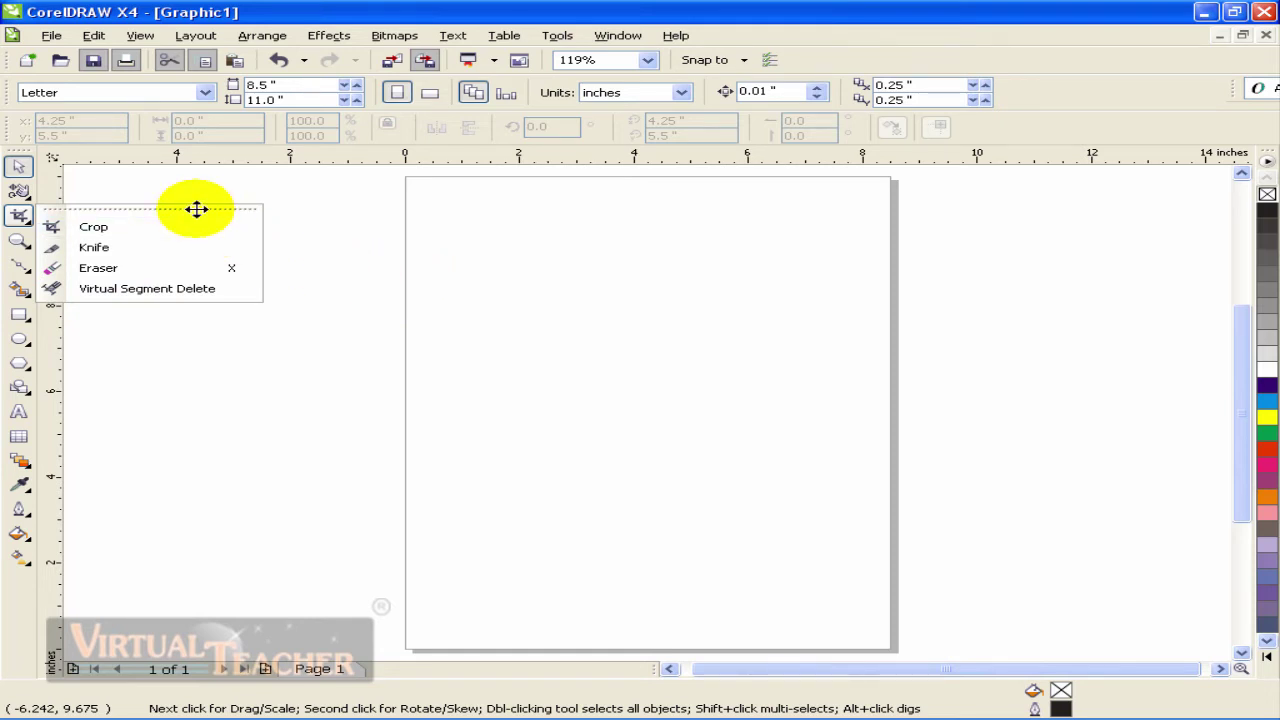
drag(196, 209, 273, 193)
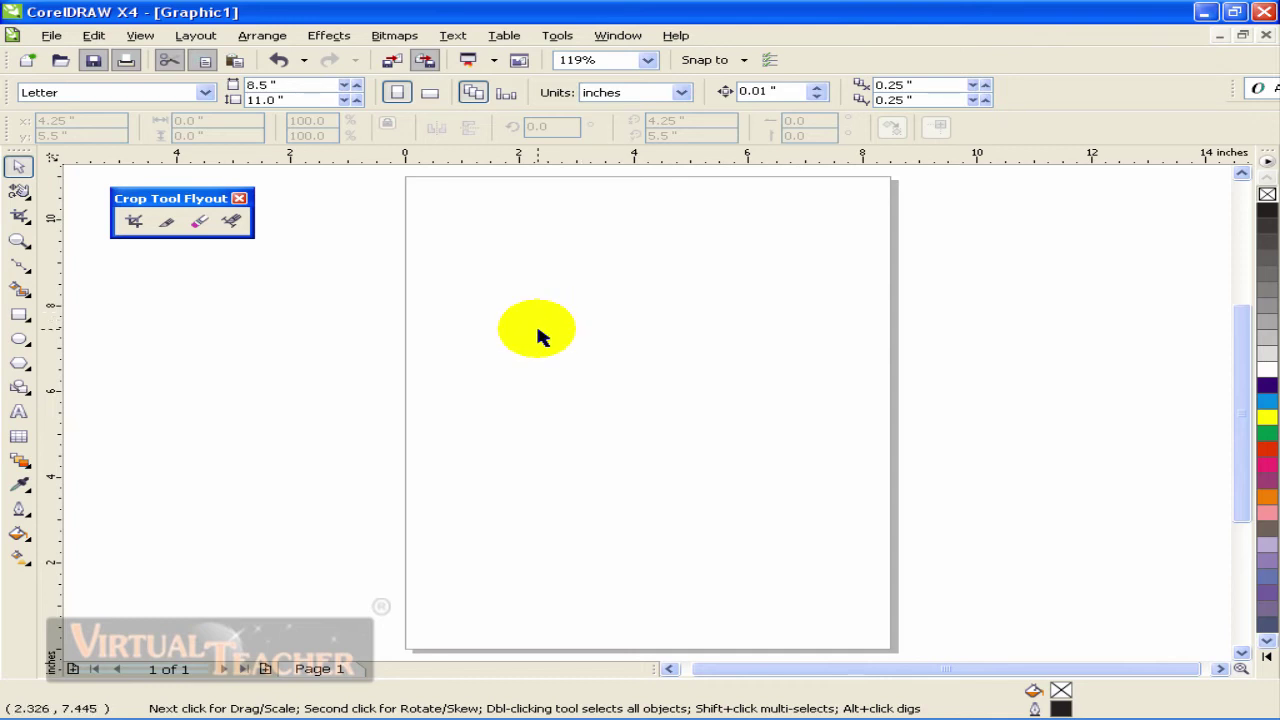
click(22, 366)
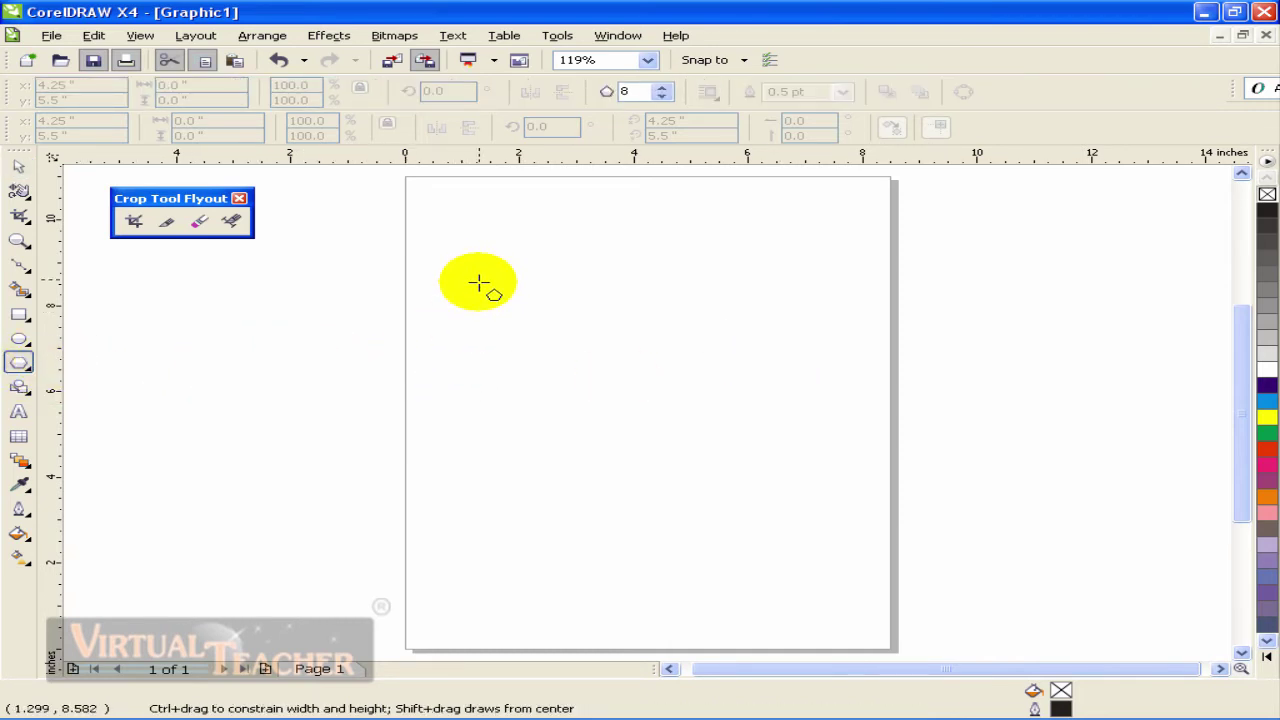
drag(480, 282, 748, 507)
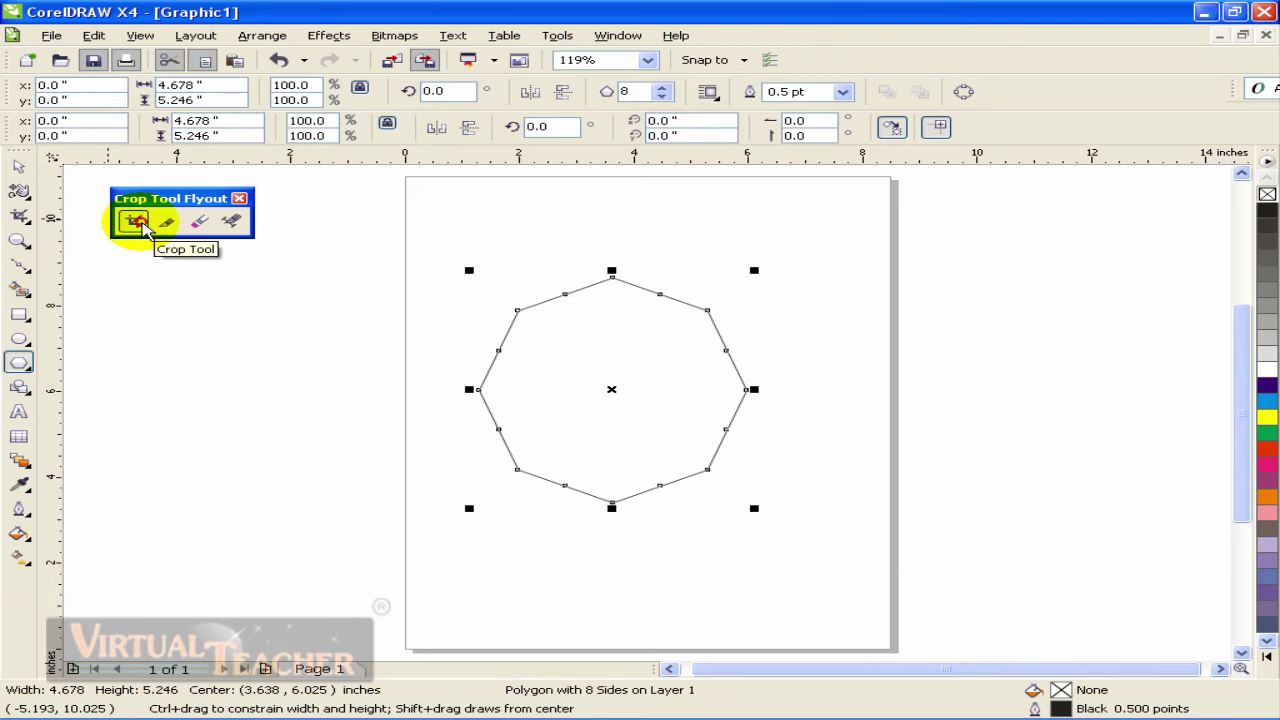
Crop the polygon to an adjusted area near its top
click(140, 224)
mouse_move(565, 295)
mouse_down()
mouse_move(763, 444)
mouse_move(753, 469)
mouse_up()
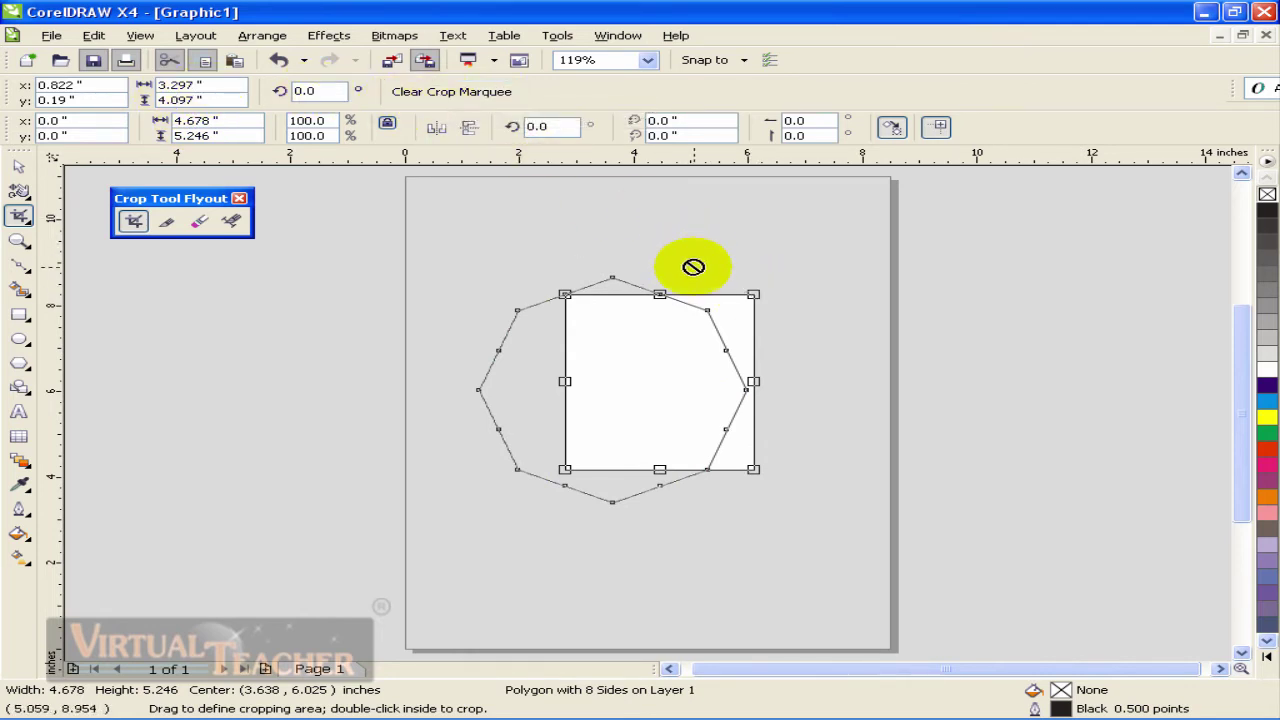
drag(660, 293, 662, 306)
mouse_move(565, 306)
mouse_down()
mouse_move(559, 328)
mouse_move(560, 308)
mouse_up()
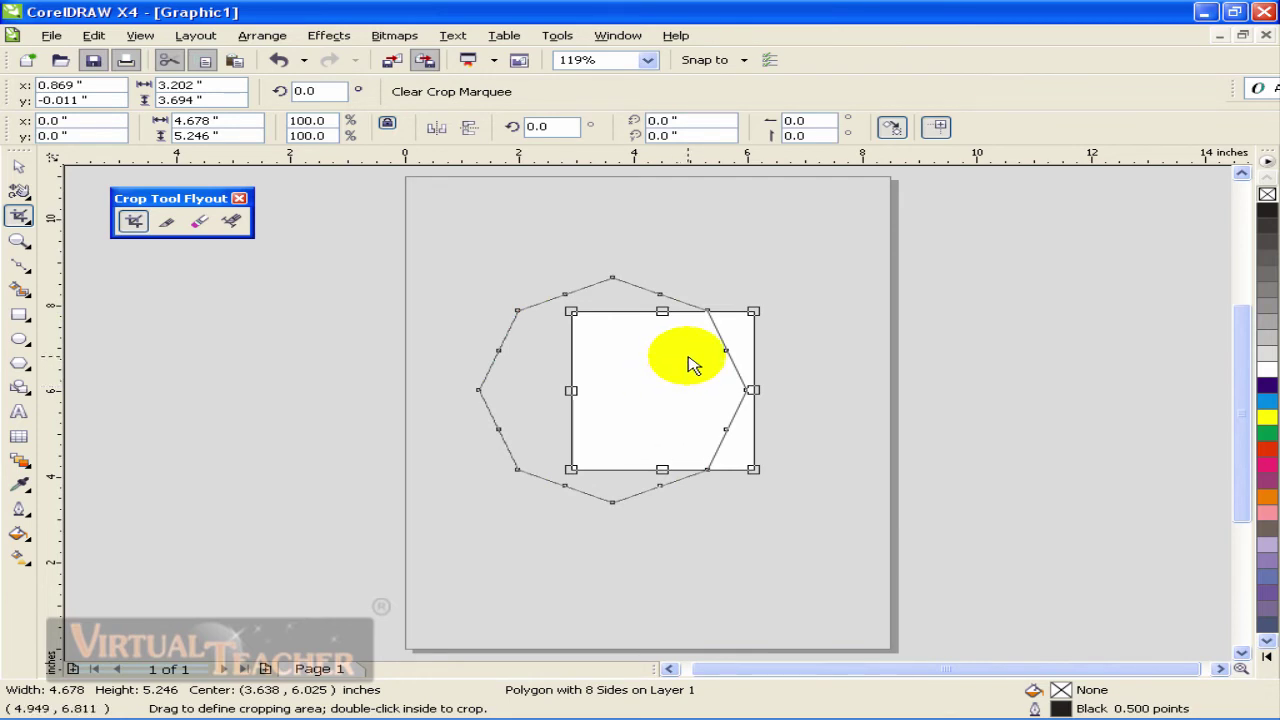
drag(690, 362, 705, 360)
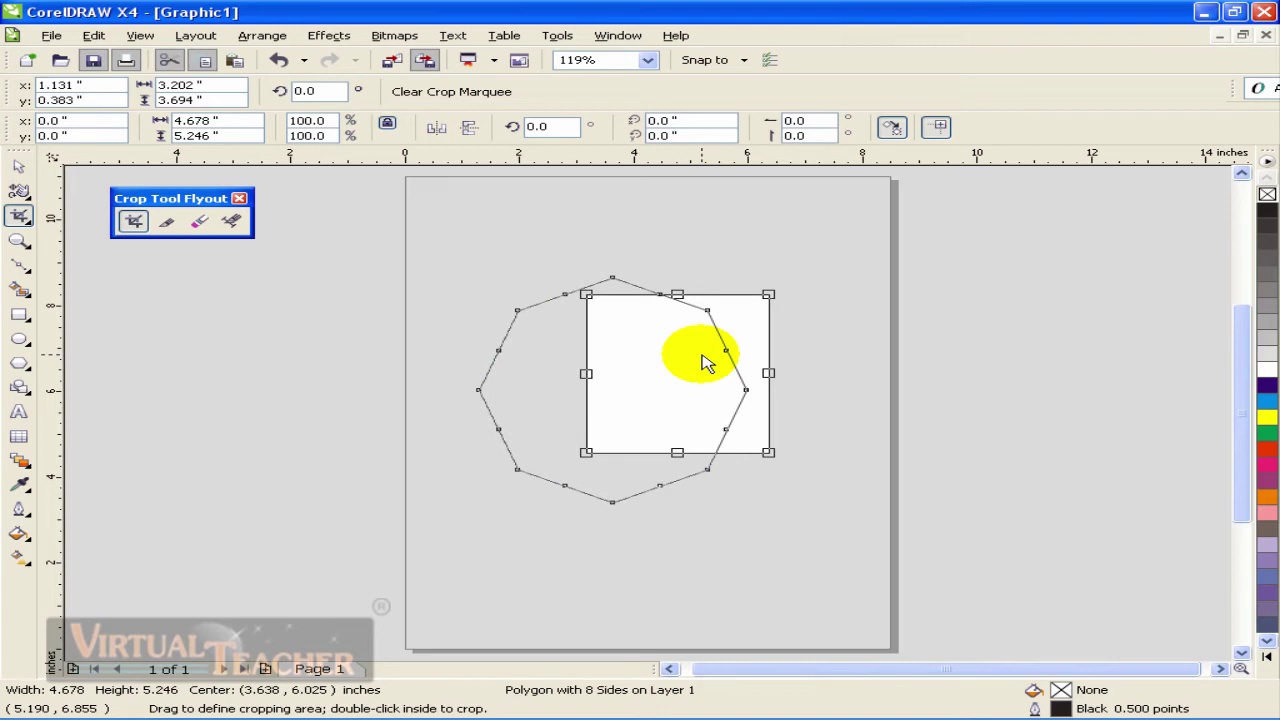
double_click(705, 360)
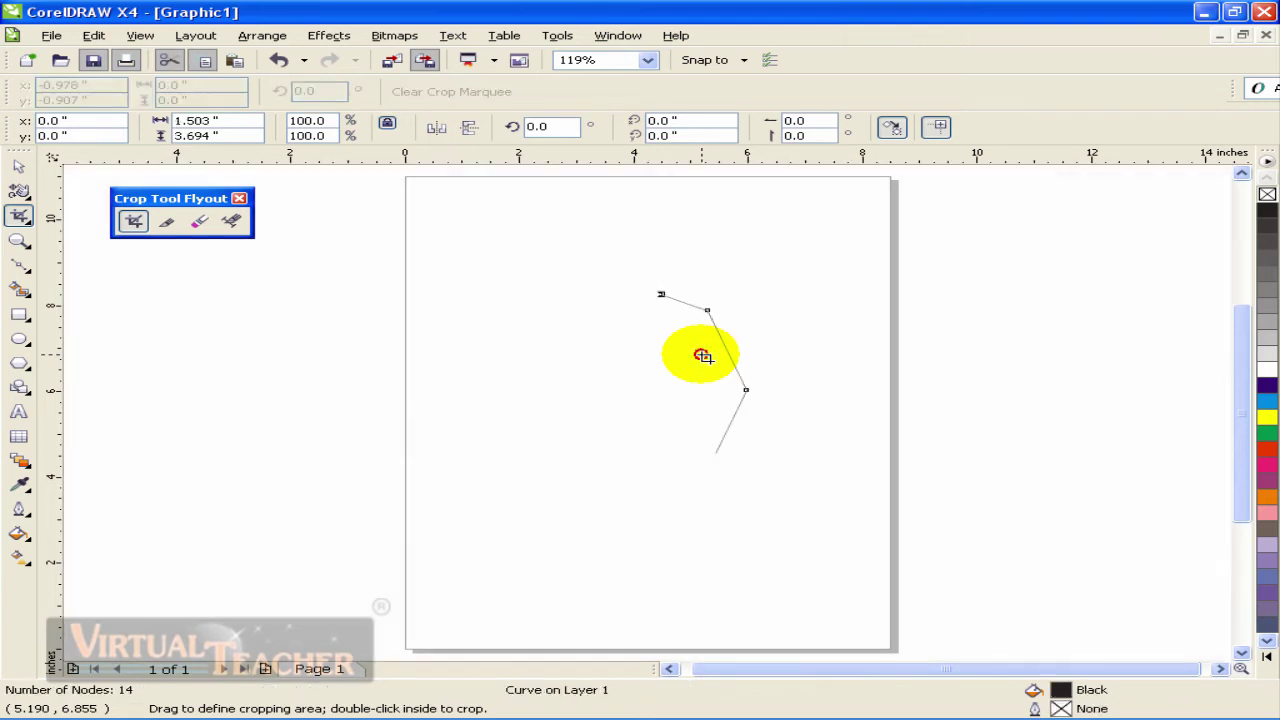
Undo the crop to restore the whole octagon and zoom out to 125%
scroll(652, 416, up, 5)
scroll(652, 416, down, 4)
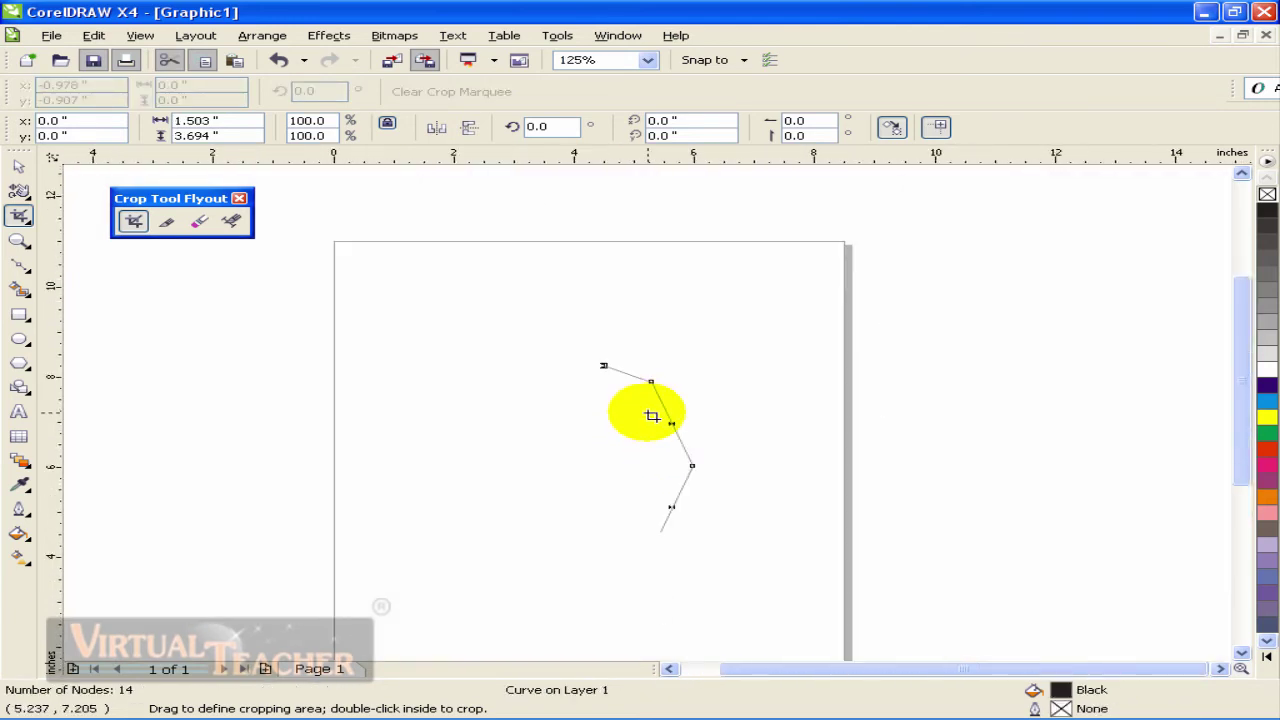
scroll(652, 416, up, 1)
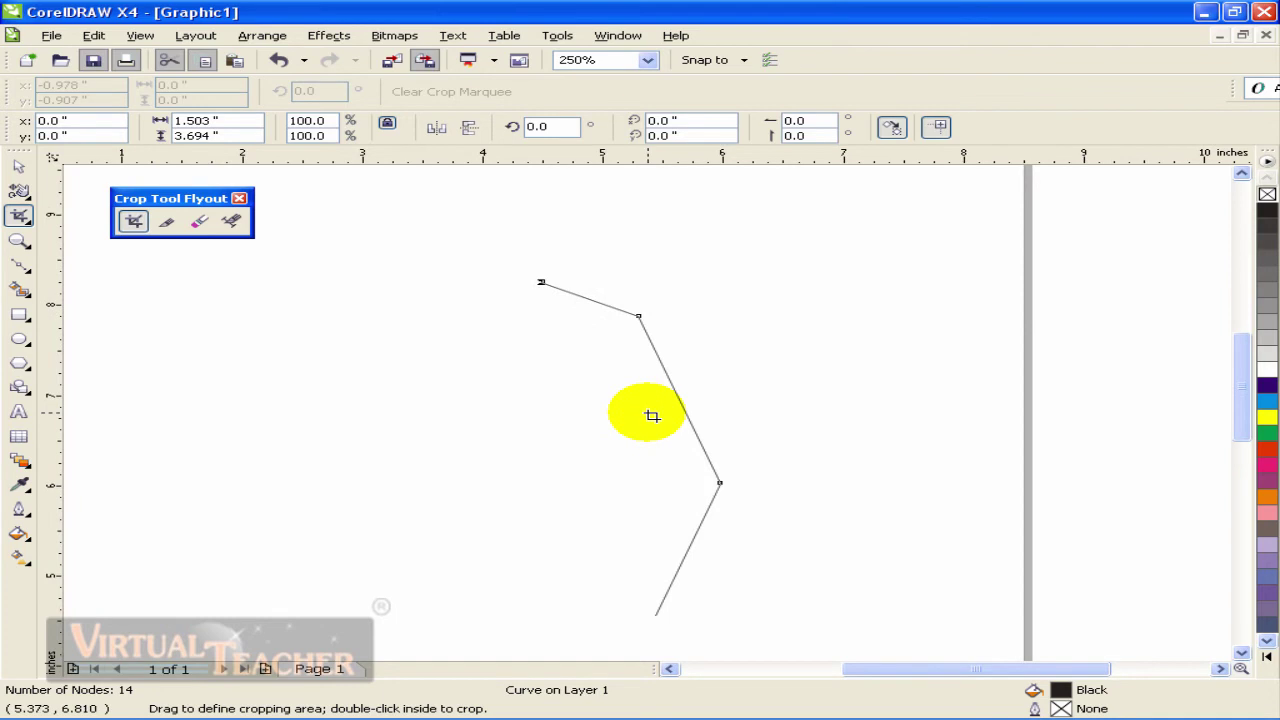
key(ctrl+z)
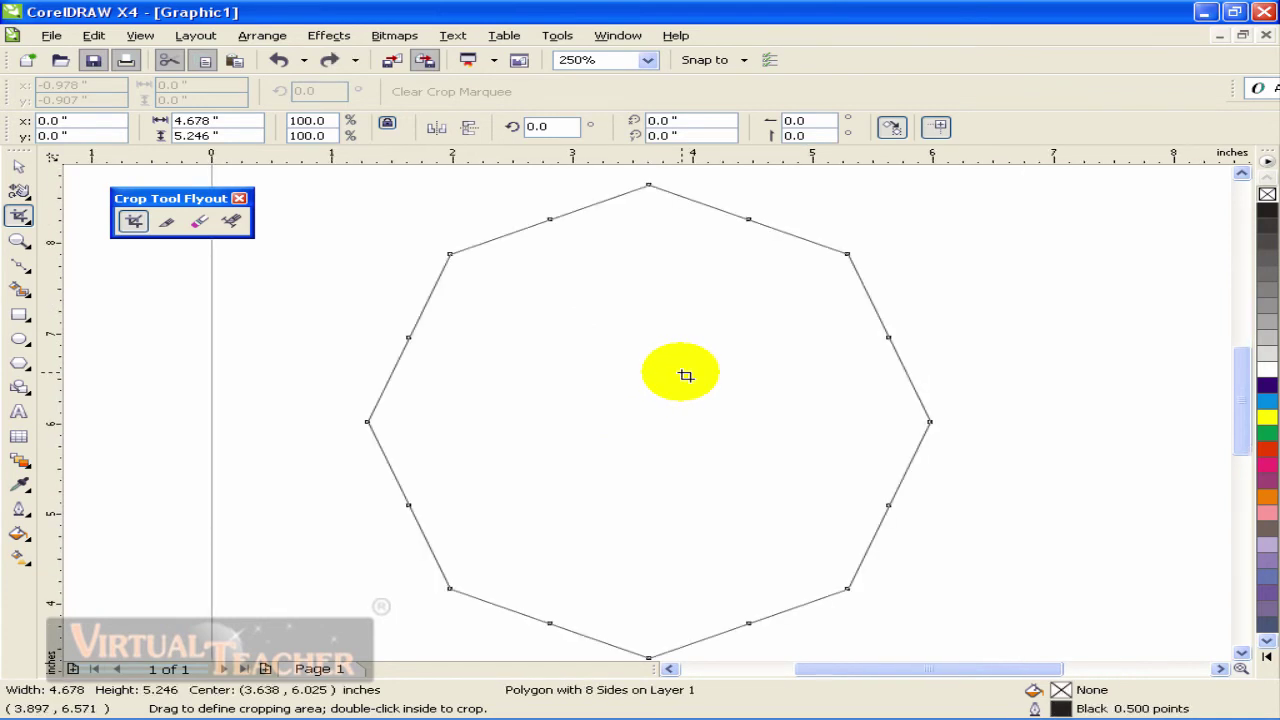
scroll(646, 409, down, 1)
scroll(646, 409, up, 1)
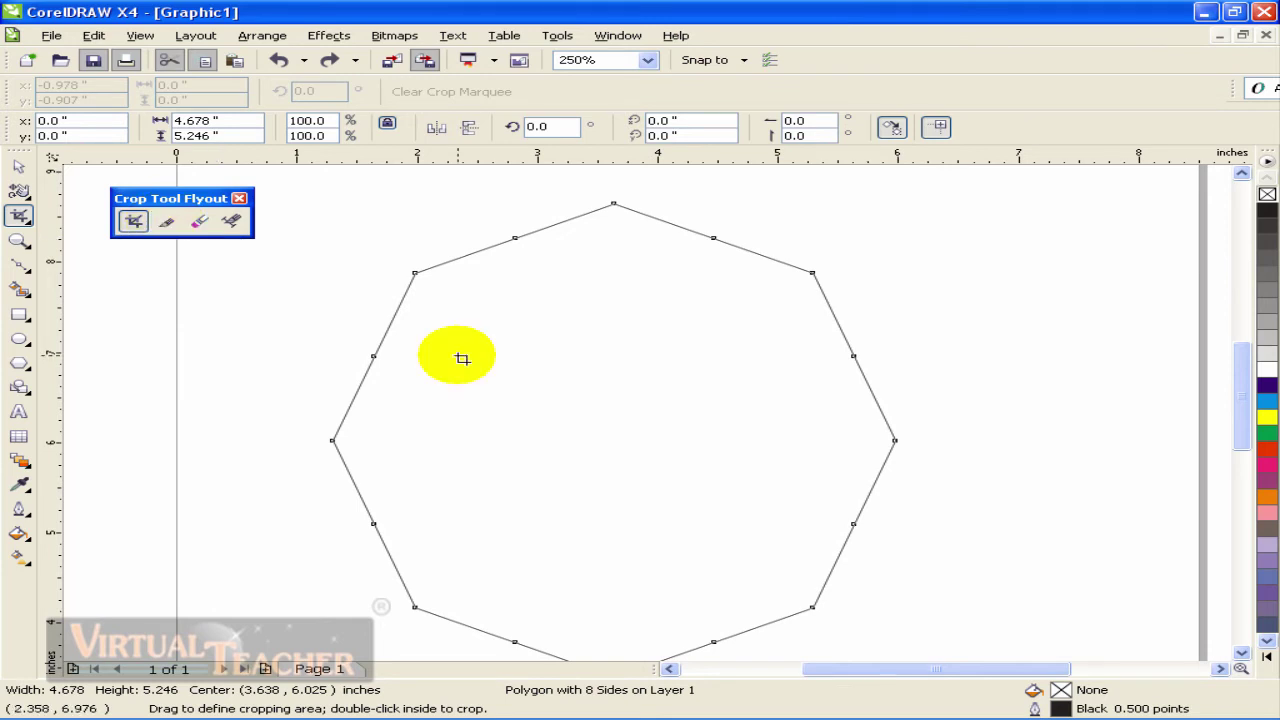
scroll(651, 417, down, 1)
scroll(651, 417, up, 1)
scroll(651, 417, down, 1)
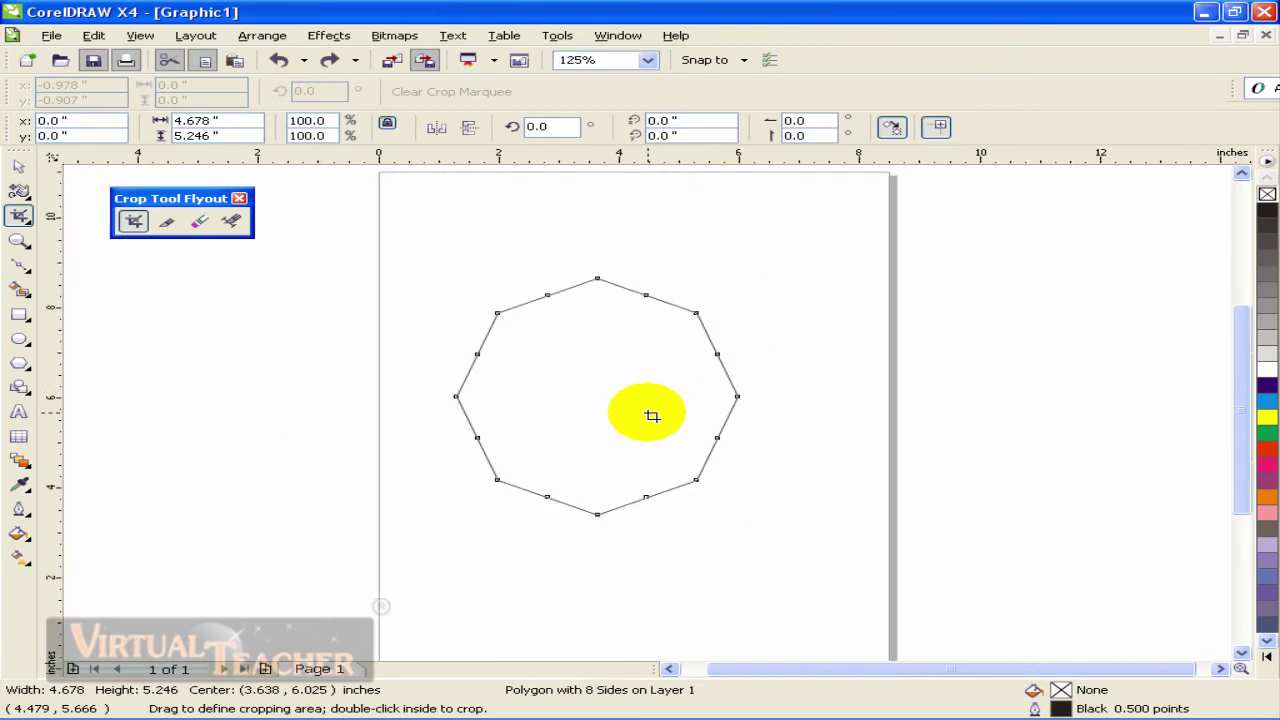
scroll(651, 417, up, 1)
scroll(652, 415, down, 1)
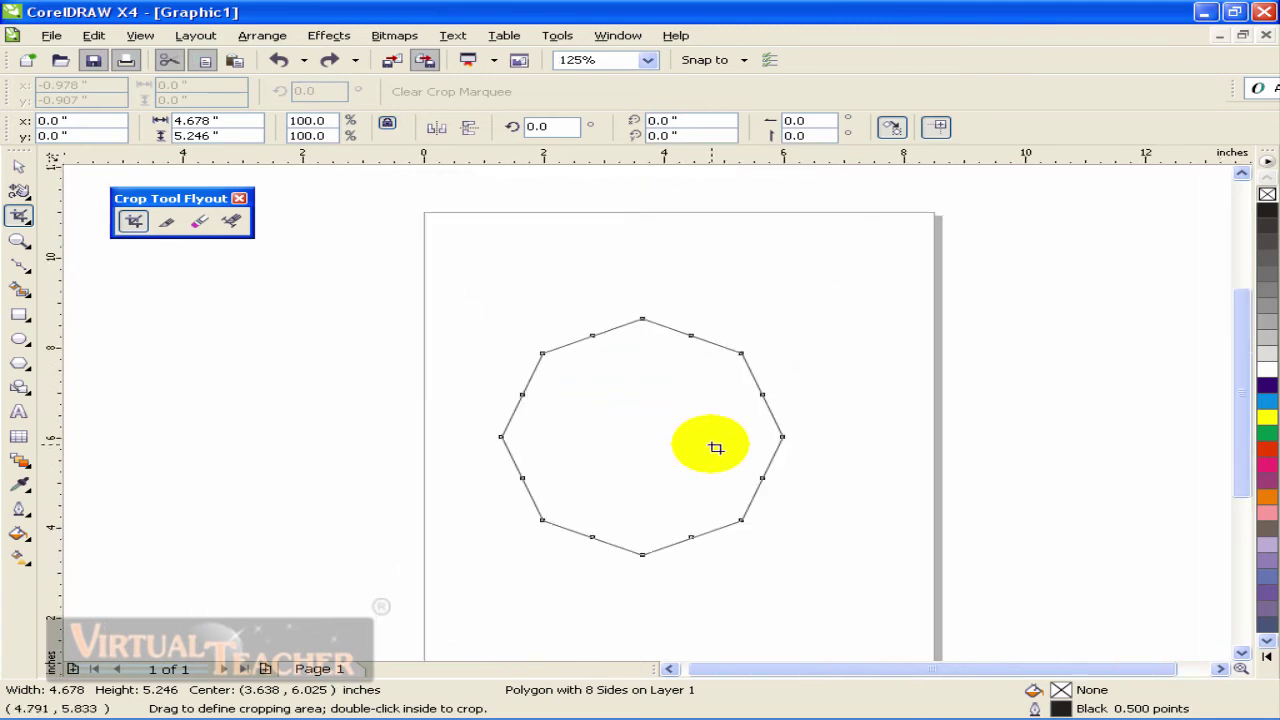
Cut the octagon with four wavy top-to-bottom Knife strokes
click(166, 224)
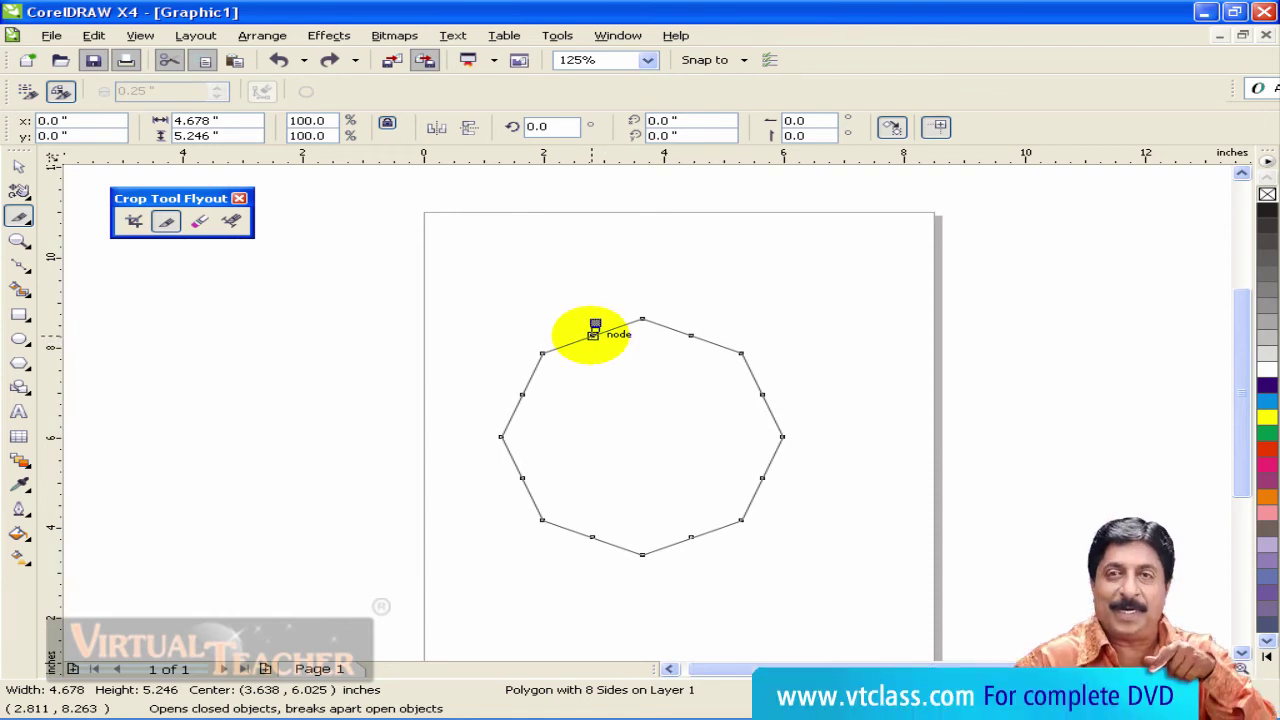
mouse_move(593, 334)
mouse_down()
mouse_move(609, 374)
mouse_move(597, 537)
mouse_up()
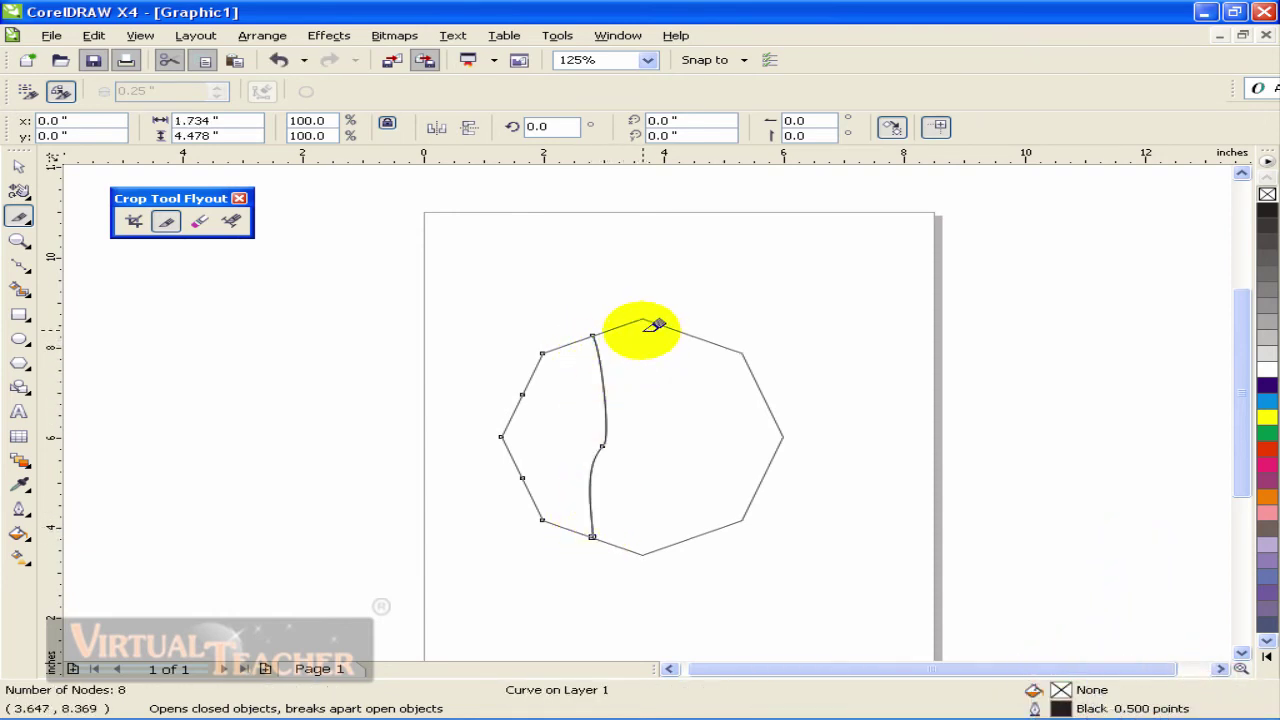
mouse_move(638, 320)
mouse_down()
mouse_move(663, 454)
mouse_move(651, 538)
mouse_up()
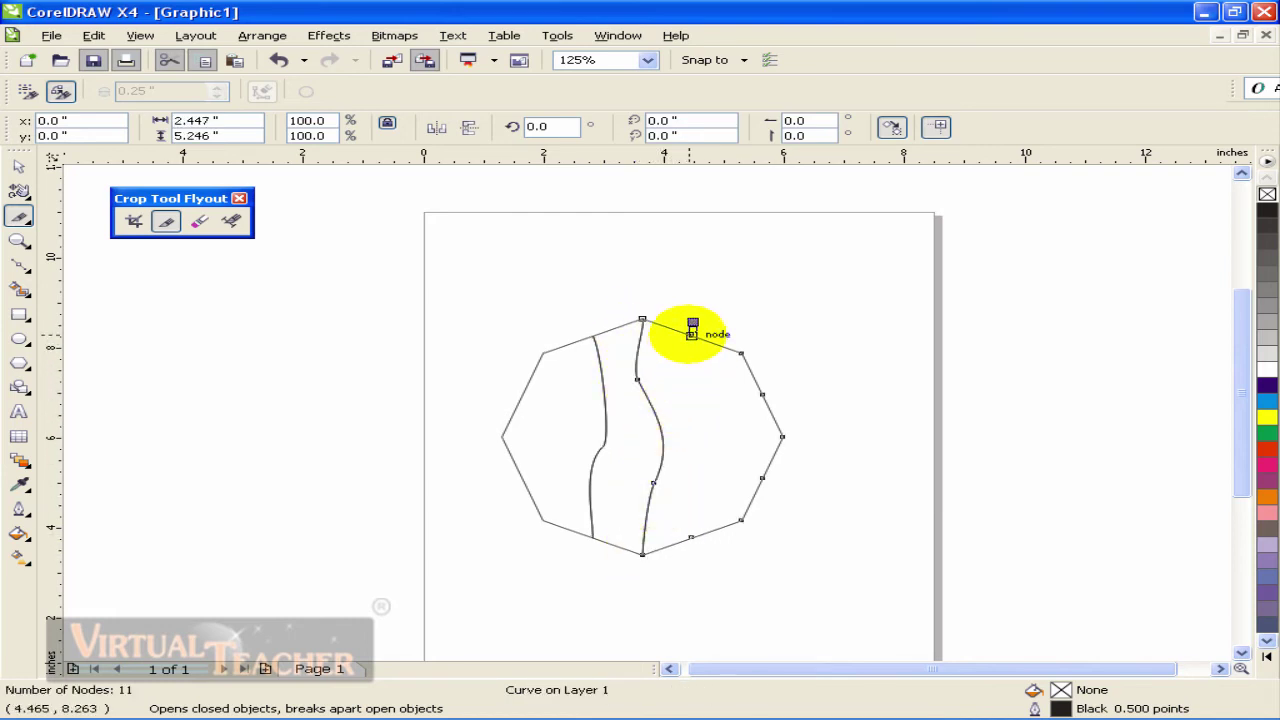
mouse_move(690, 335)
mouse_down()
mouse_move(722, 387)
mouse_move(717, 491)
mouse_move(691, 537)
mouse_up()
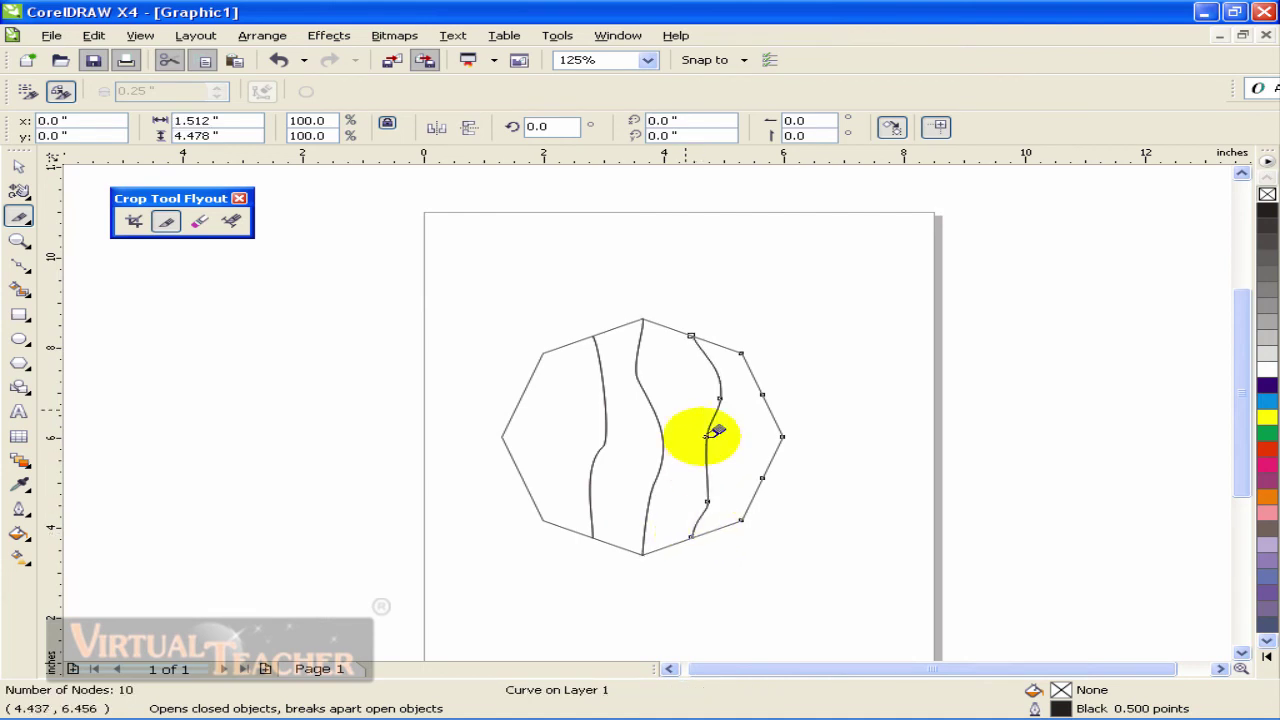
drag(542, 352, 528, 492)
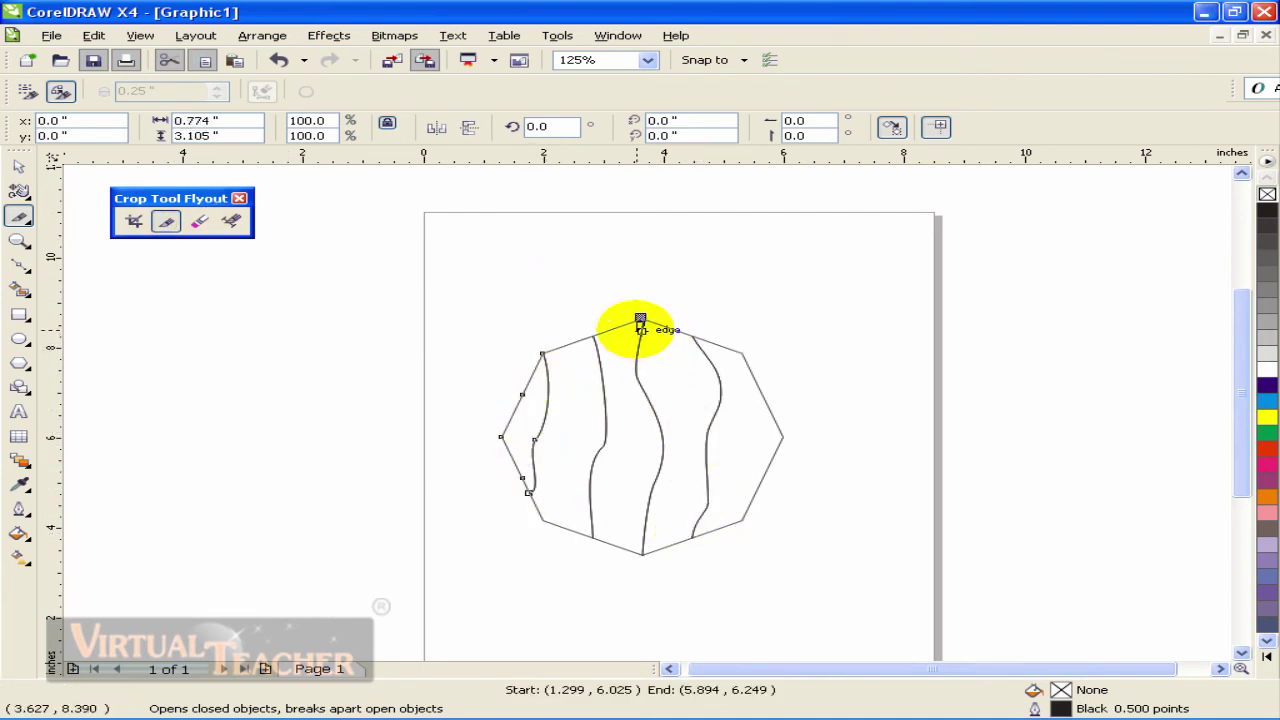
click(18, 166)
Drag the five wavy strips sideways so gaps separate each piece
click(591, 364)
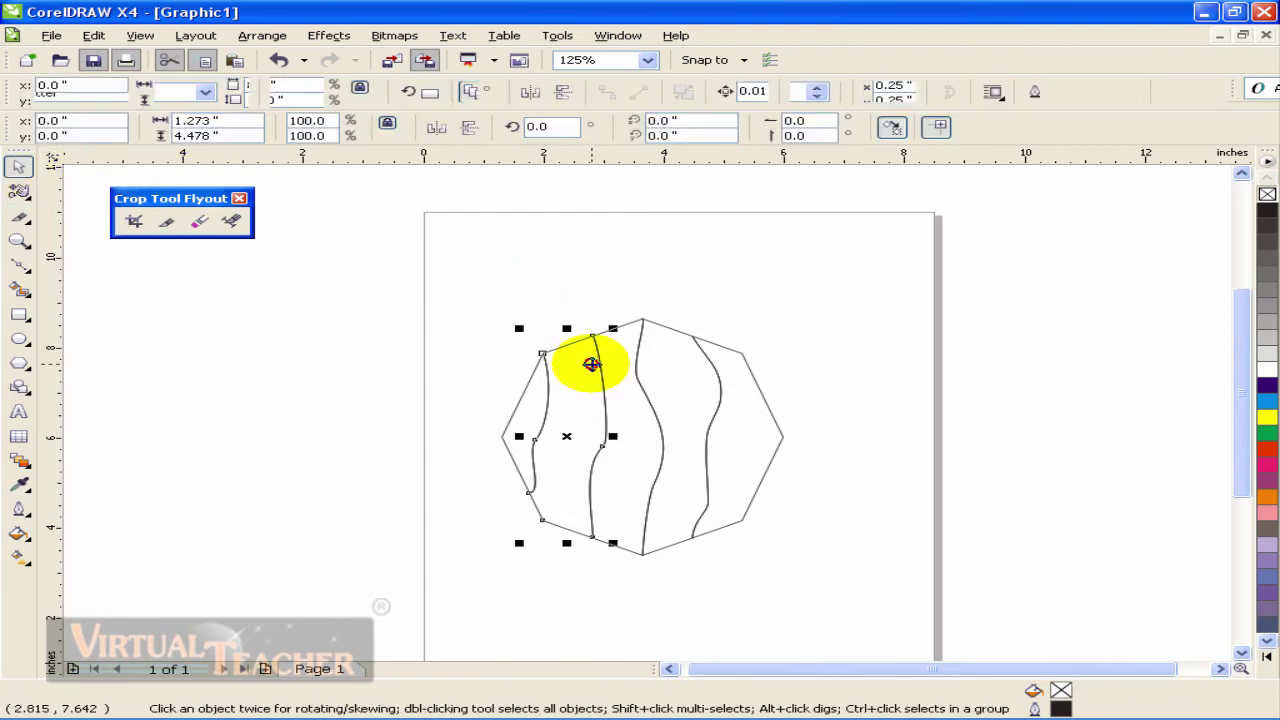
click(620, 324)
click(663, 354)
click(748, 381)
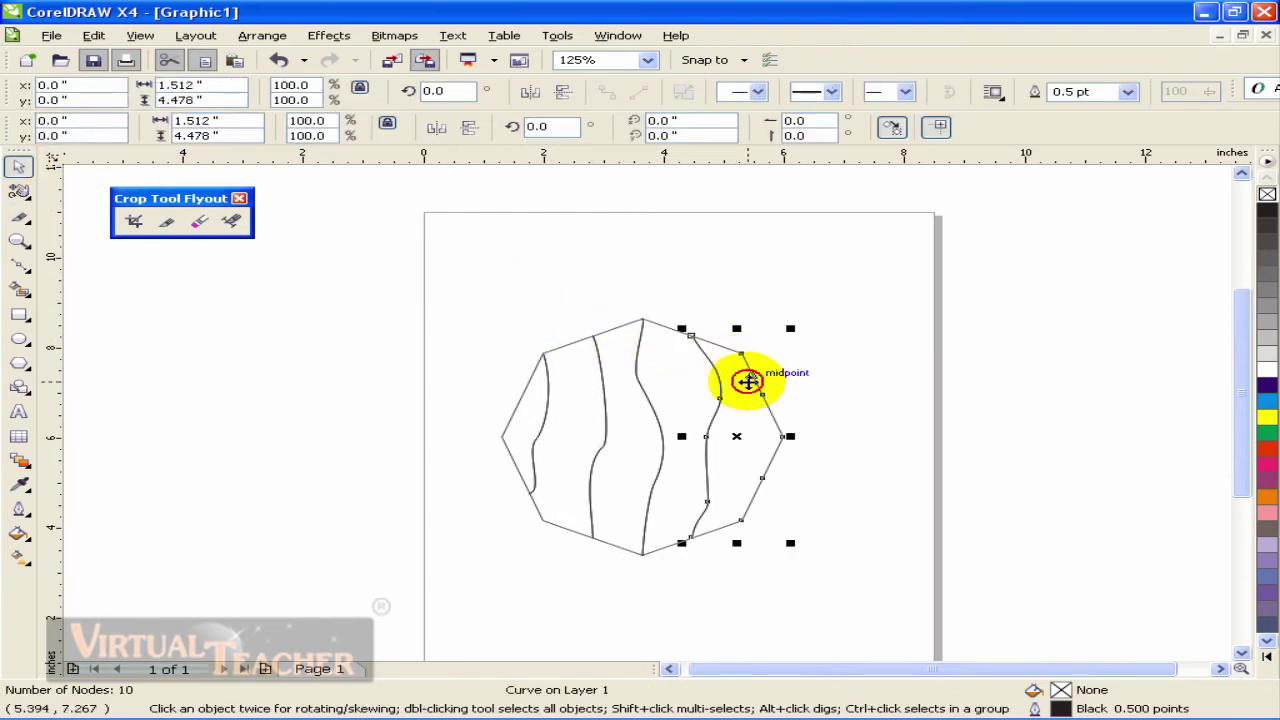
drag(748, 381, 818, 372)
drag(691, 379, 714, 357)
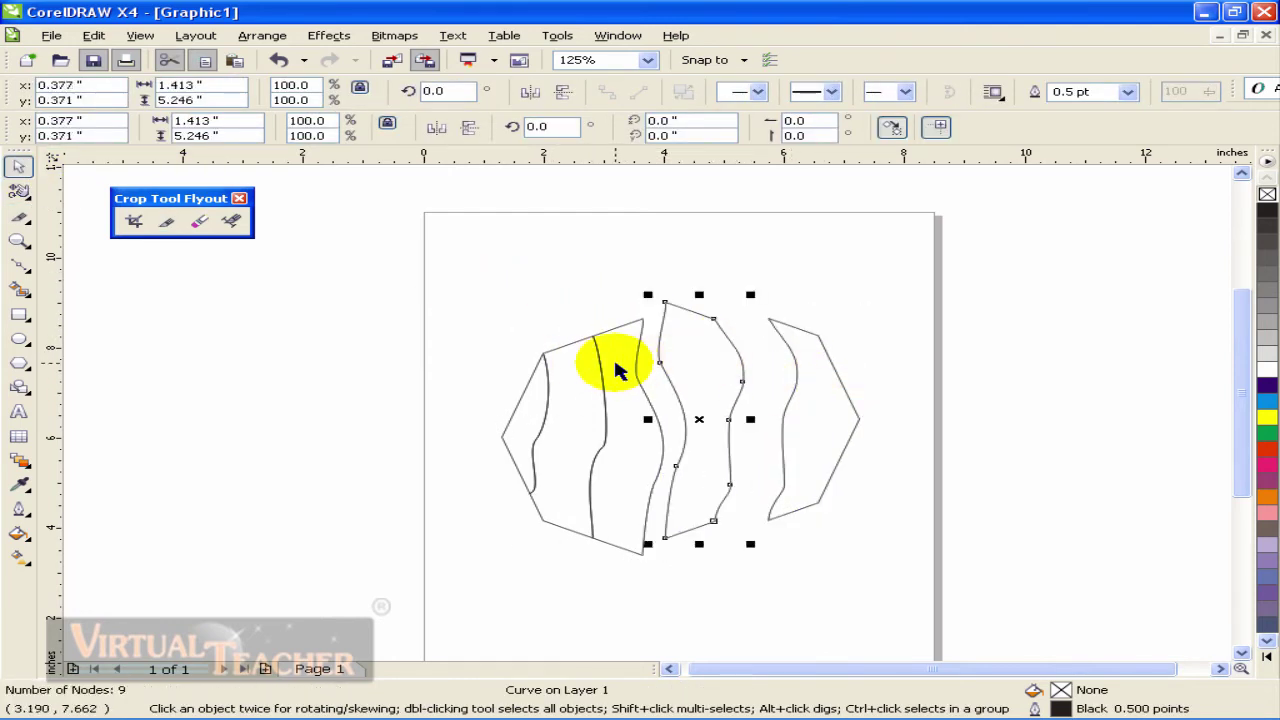
drag(617, 370, 623, 343)
drag(529, 397, 450, 378)
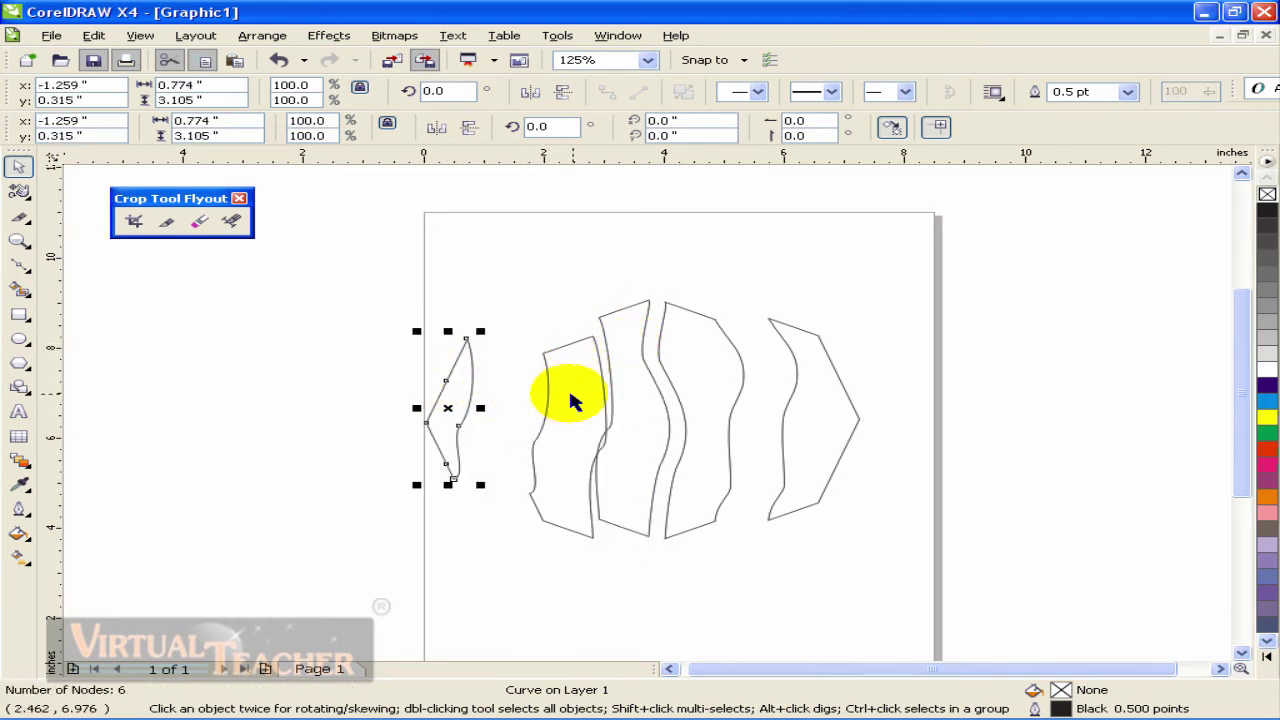
drag(572, 400, 543, 371)
click(500, 286)
drag(463, 357, 480, 362)
key(Tab)
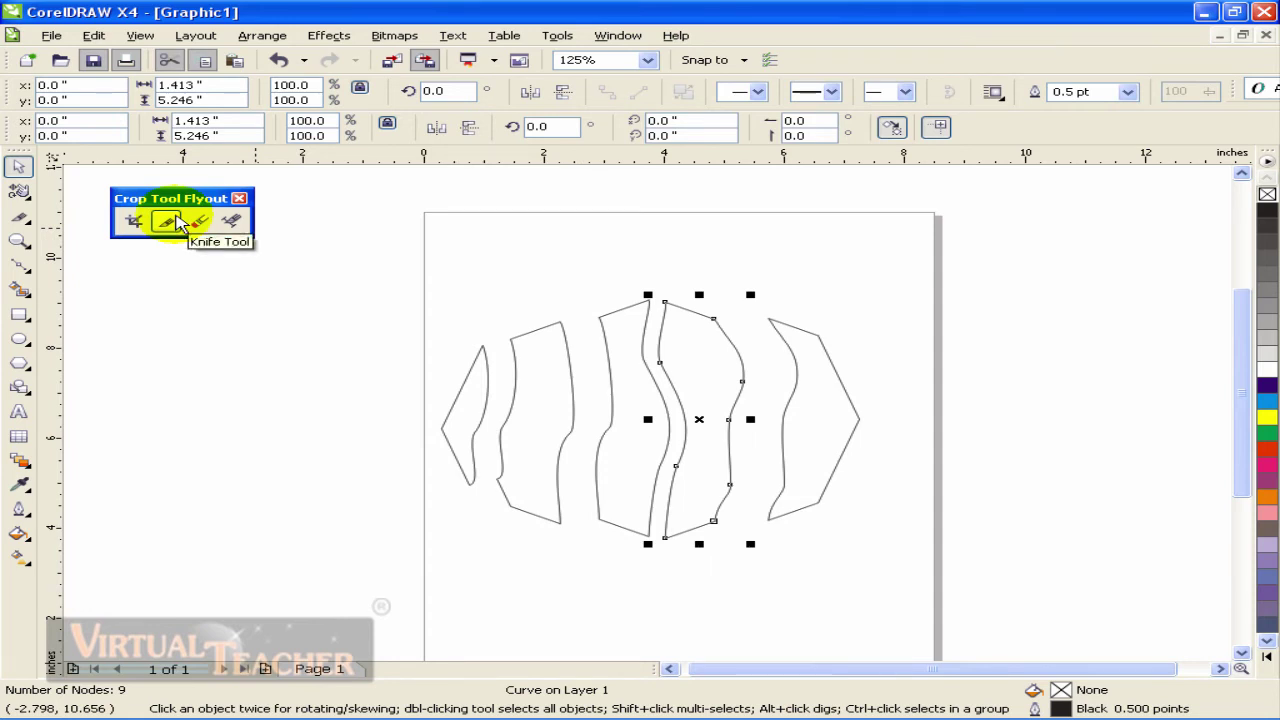
Nudge the fourth strip right and cut it crosswise twice with the Knife tool
click(657, 271)
drag(708, 343, 740, 343)
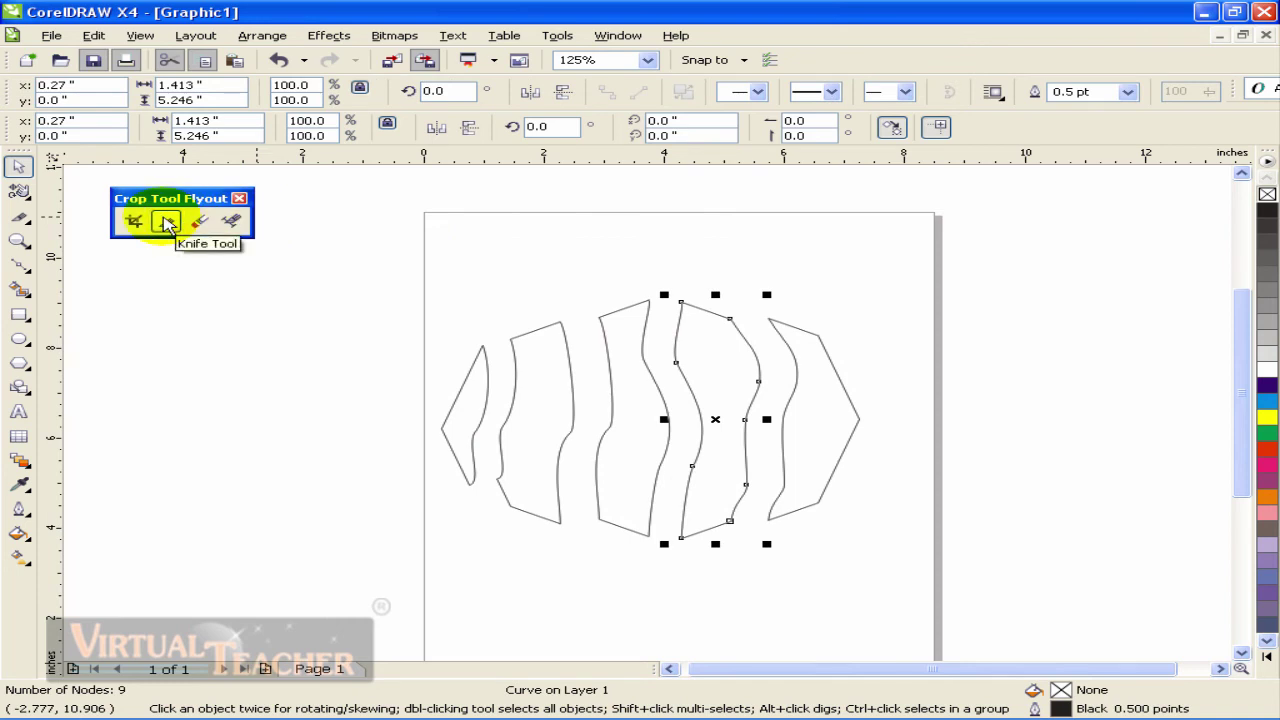
click(166, 222)
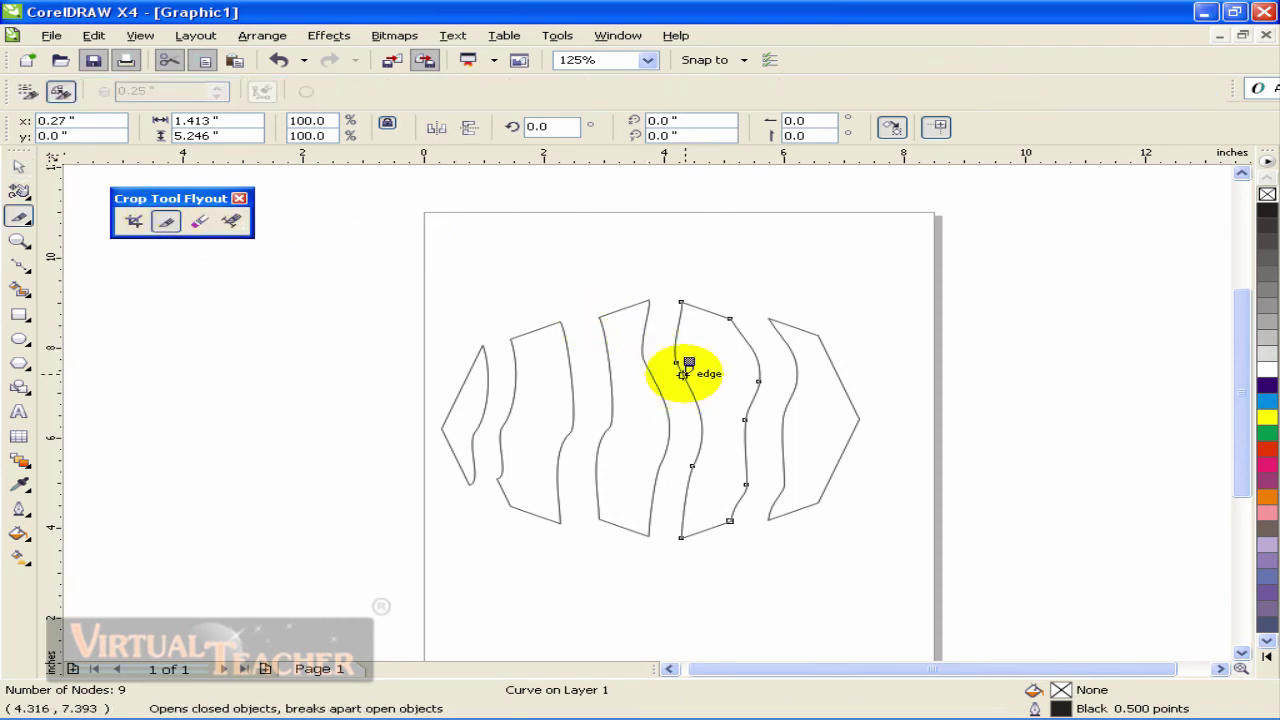
drag(682, 374, 758, 371)
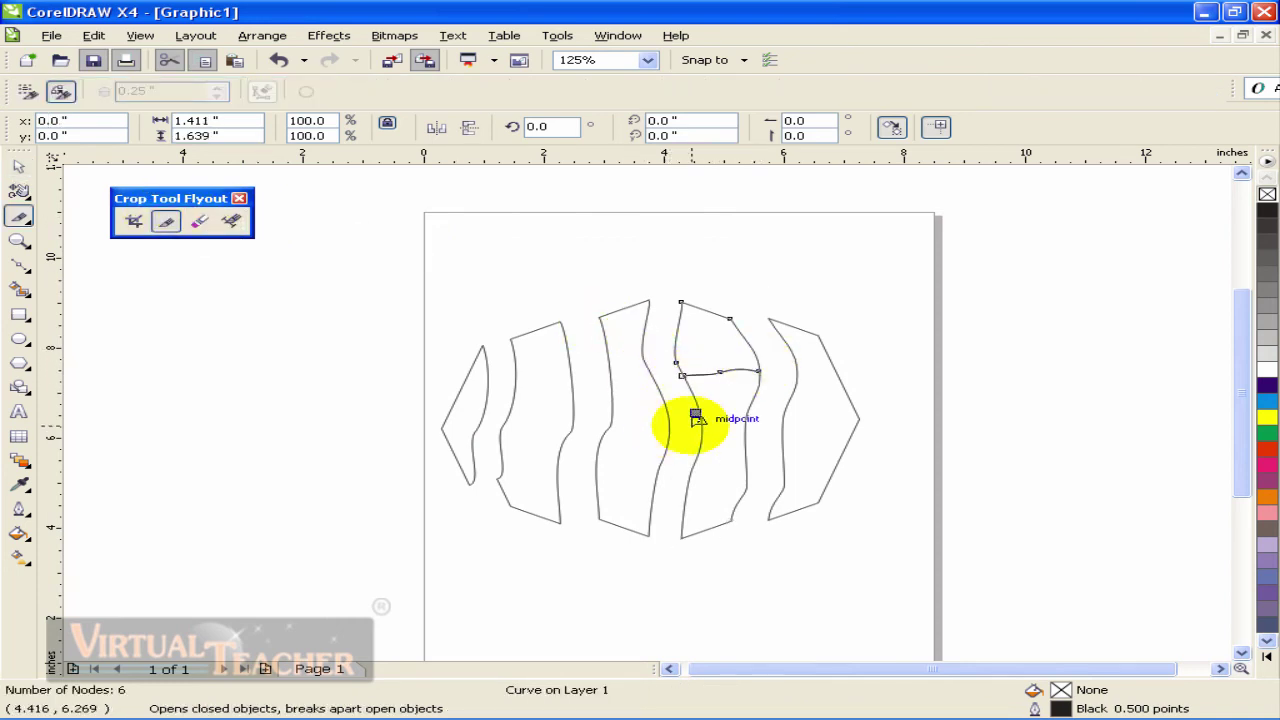
drag(688, 477, 745, 477)
key(space)
Spread the cut pieces apart vertically, moving the upper pieces up and the bottom piece down
click(534, 320)
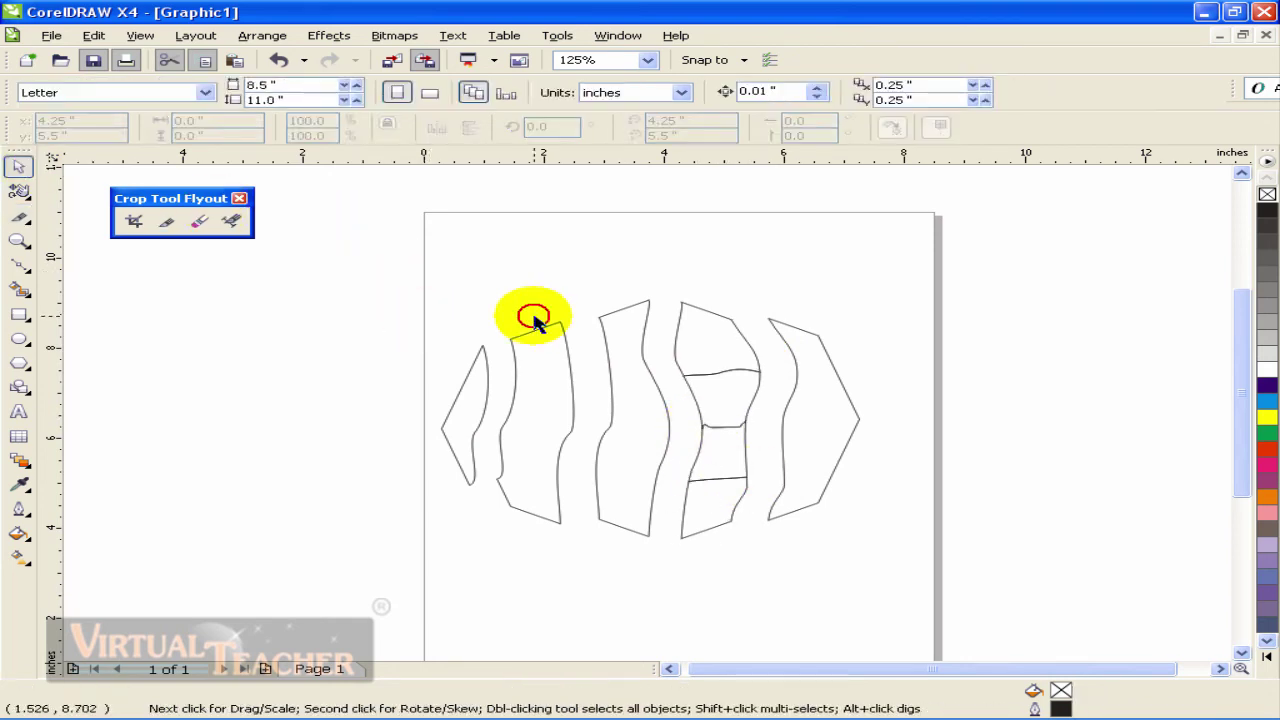
key(F10)
click(722, 300)
click(19, 166)
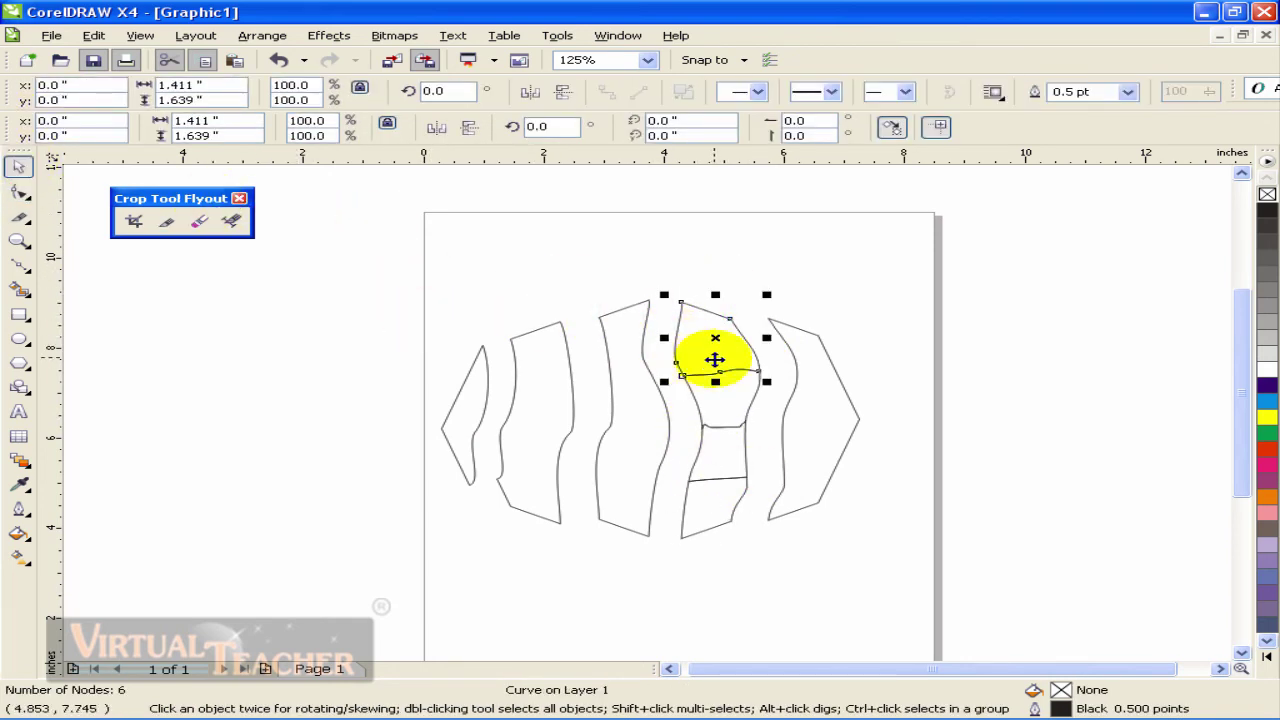
drag(714, 355, 722, 300)
drag(723, 409, 731, 391)
drag(730, 448, 730, 434)
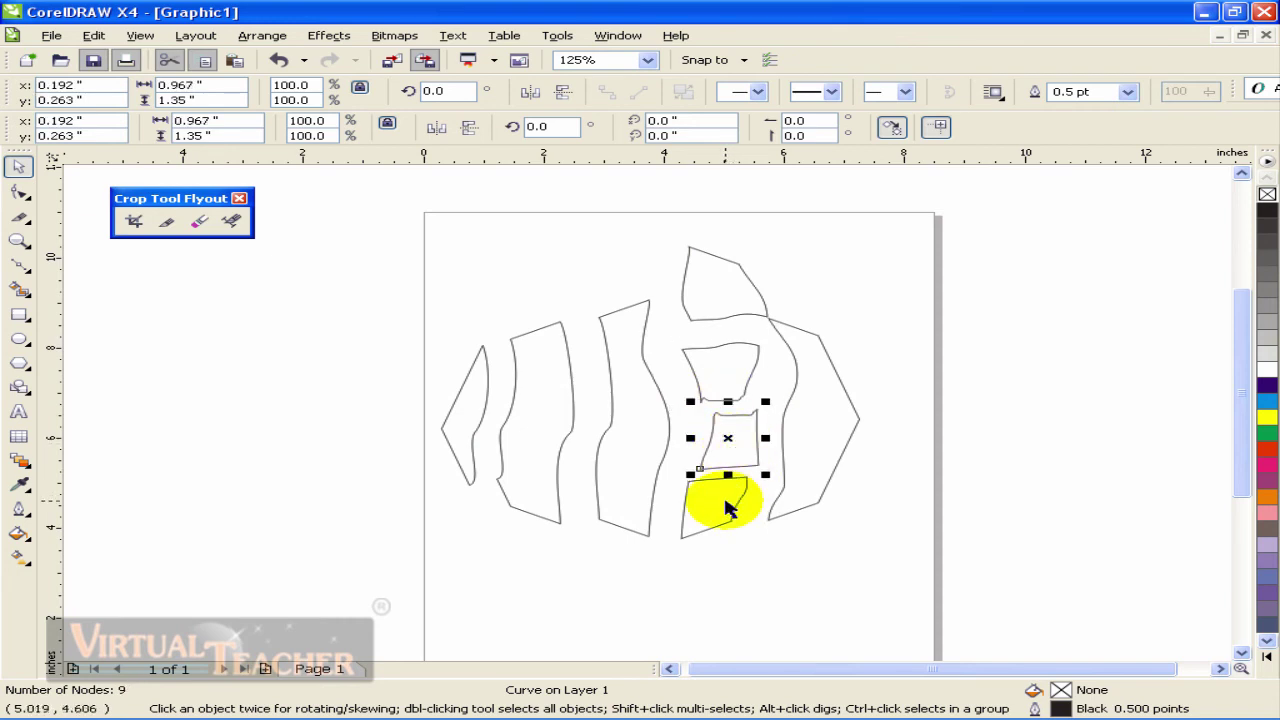
drag(731, 500, 714, 527)
drag(729, 457, 721, 458)
click(204, 222)
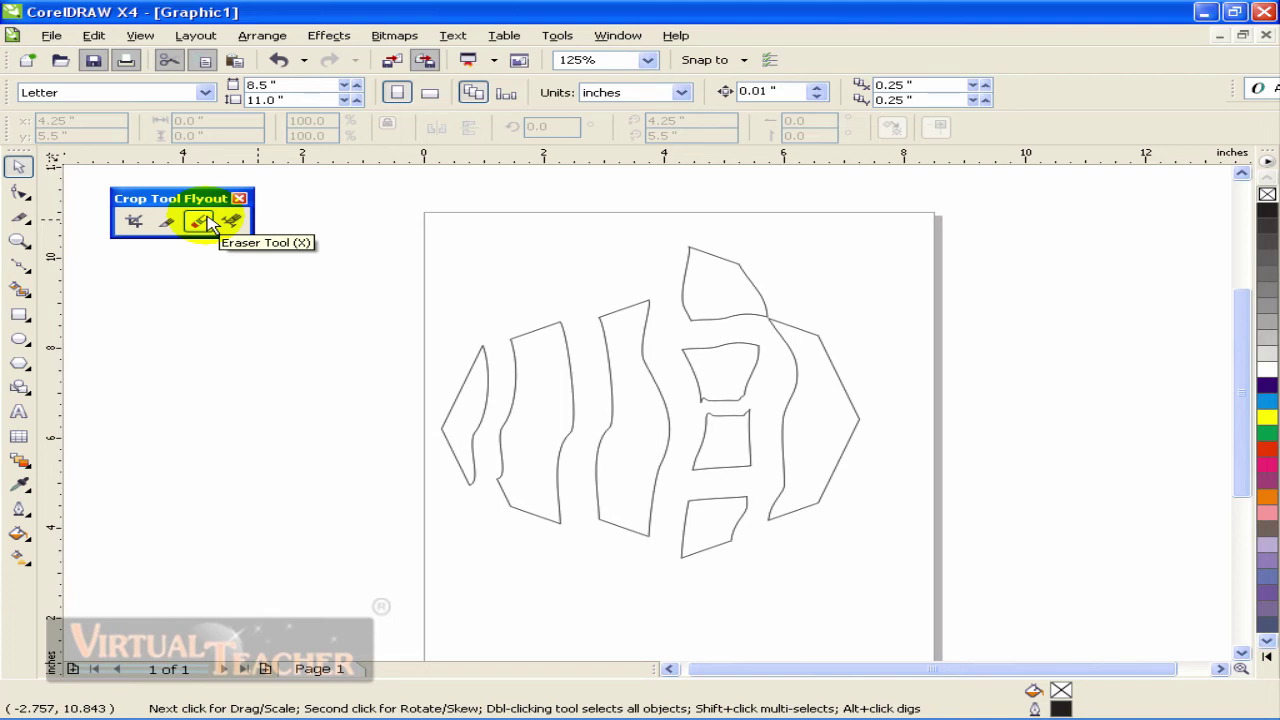
Carve scalloped bites into the third strip's upper part with the Eraser tool
click(640, 365)
scroll(650, 370, up, 2)
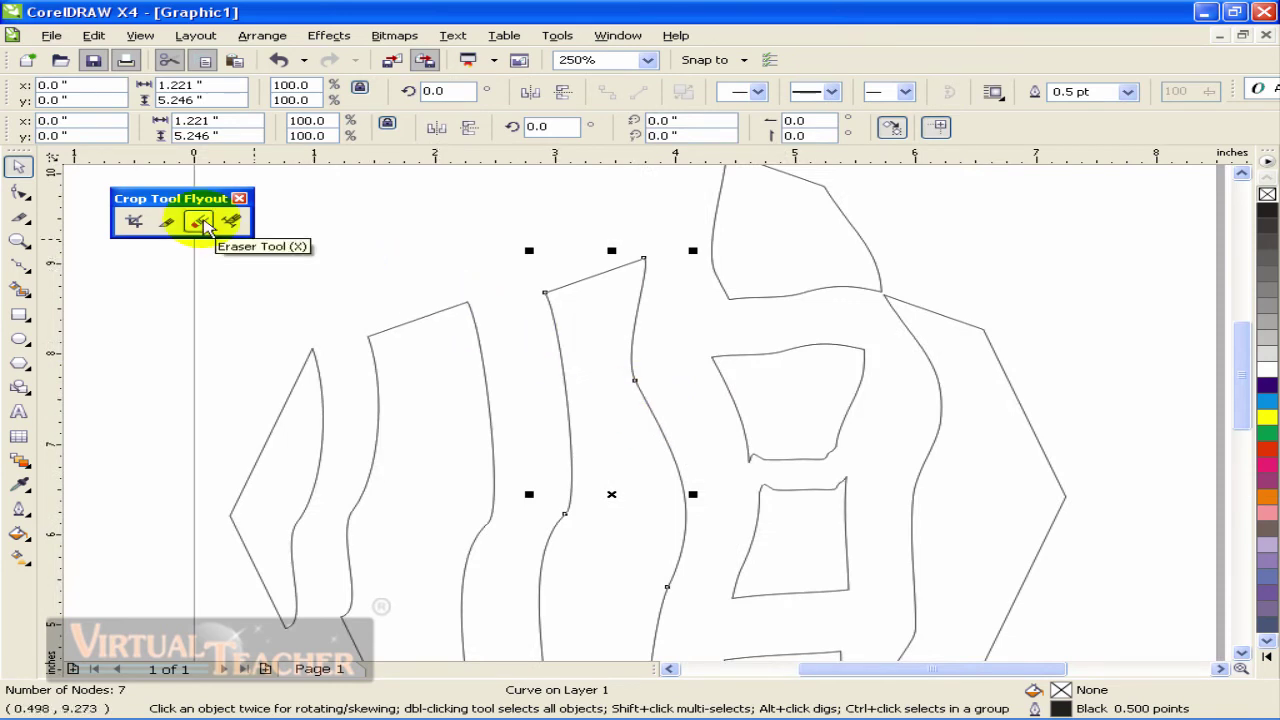
click(201, 222)
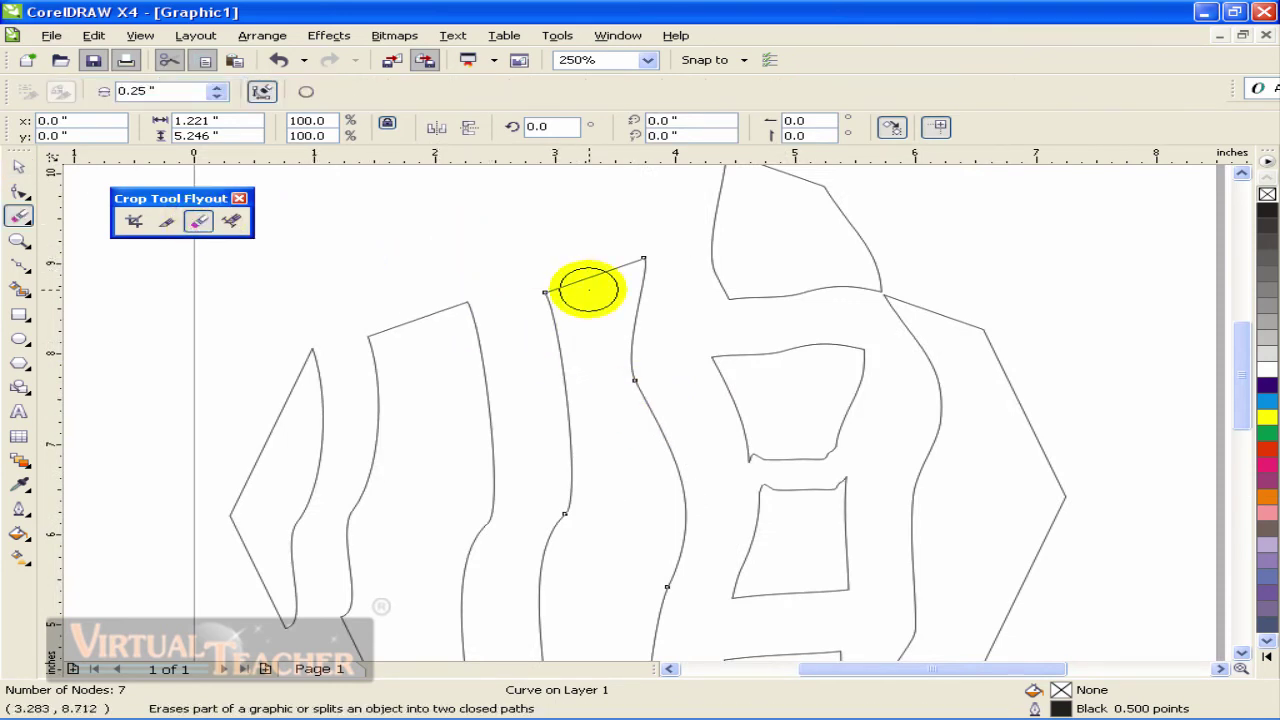
mouse_move(586, 286)
mouse_down()
mouse_move(571, 260)
mouse_move(630, 247)
mouse_up()
mouse_move(598, 293)
mouse_down()
mouse_move(569, 274)
mouse_move(546, 320)
mouse_move(569, 380)
mouse_move(554, 333)
mouse_move(608, 289)
mouse_move(634, 294)
mouse_move(537, 323)
mouse_move(601, 339)
mouse_move(666, 440)
mouse_move(591, 480)
mouse_move(576, 432)
mouse_move(580, 497)
mouse_move(649, 514)
mouse_move(593, 580)
mouse_move(634, 486)
mouse_up()
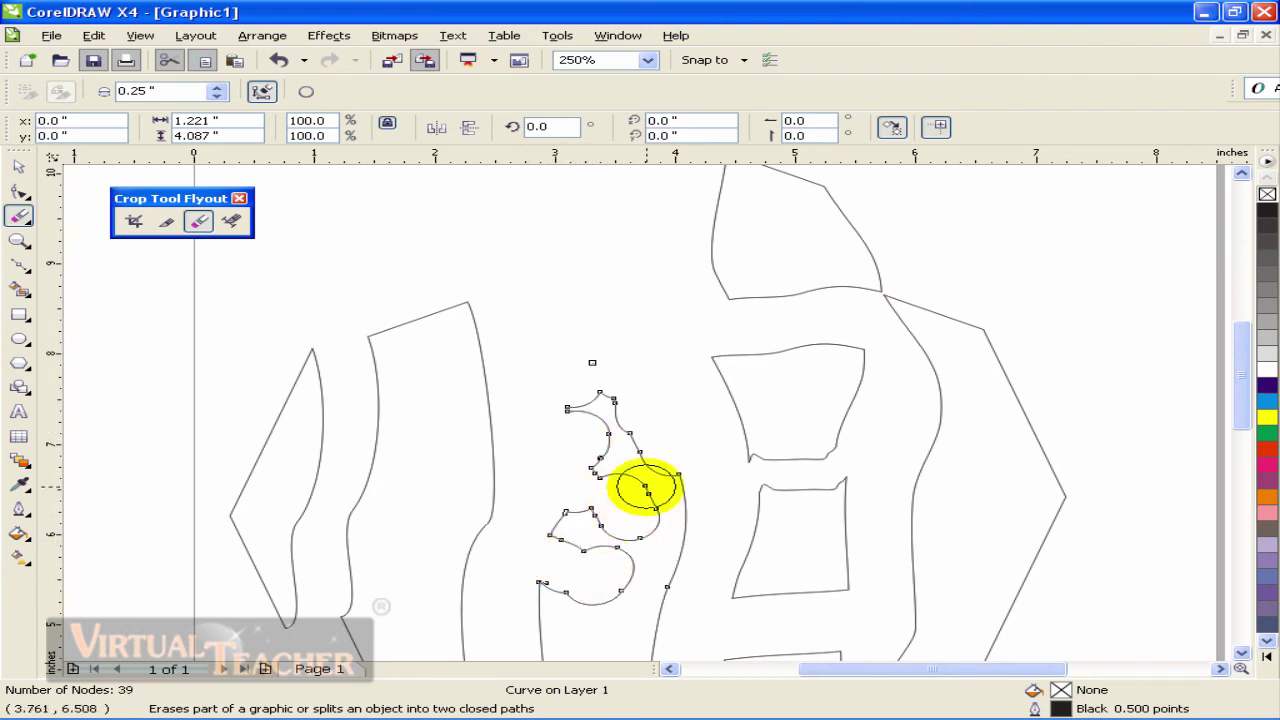
scroll(634, 486, down, 2)
scroll(634, 429, up, 2)
mouse_move(634, 429)
mouse_down()
mouse_move(698, 457)
mouse_move(699, 399)
mouse_move(731, 325)
mouse_move(673, 454)
mouse_move(670, 478)
mouse_move(684, 486)
mouse_move(623, 492)
mouse_move(574, 478)
mouse_move(544, 437)
mouse_move(560, 451)
mouse_move(554, 411)
mouse_move(569, 442)
mouse_move(556, 359)
mouse_up()
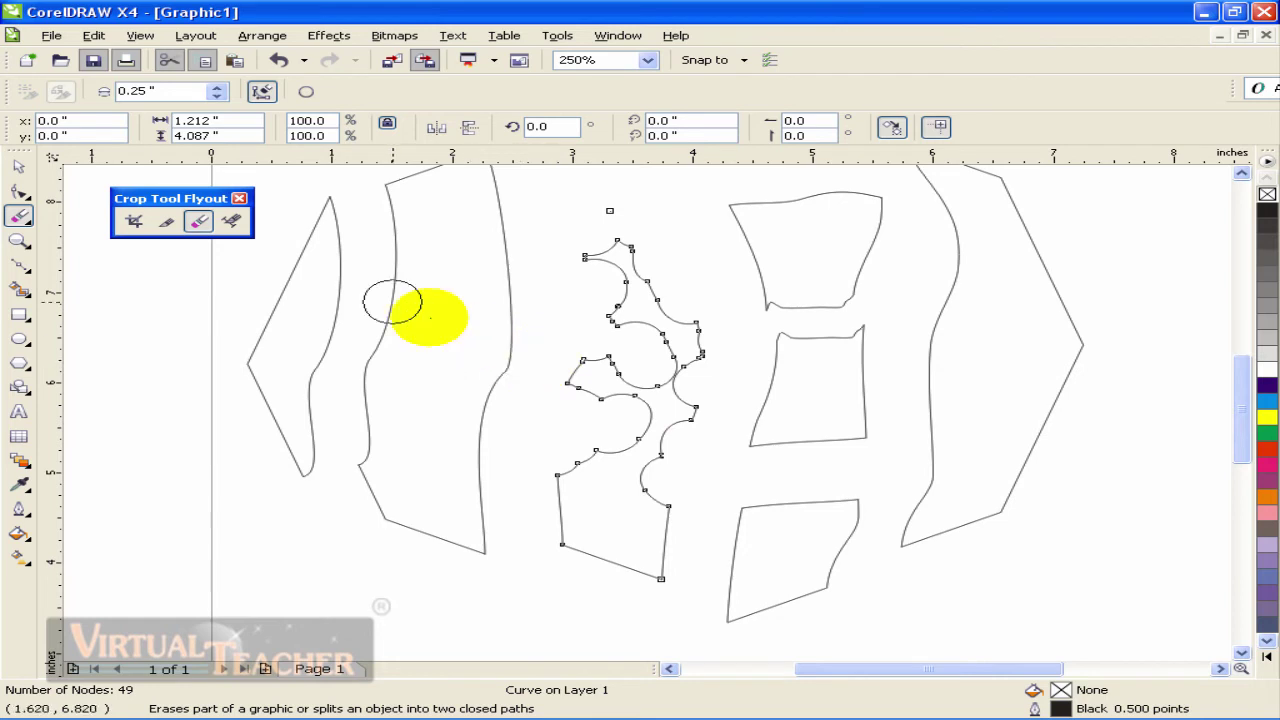
Move the second strip to the right and lift the jagged eroded strip upward
click(233, 222)
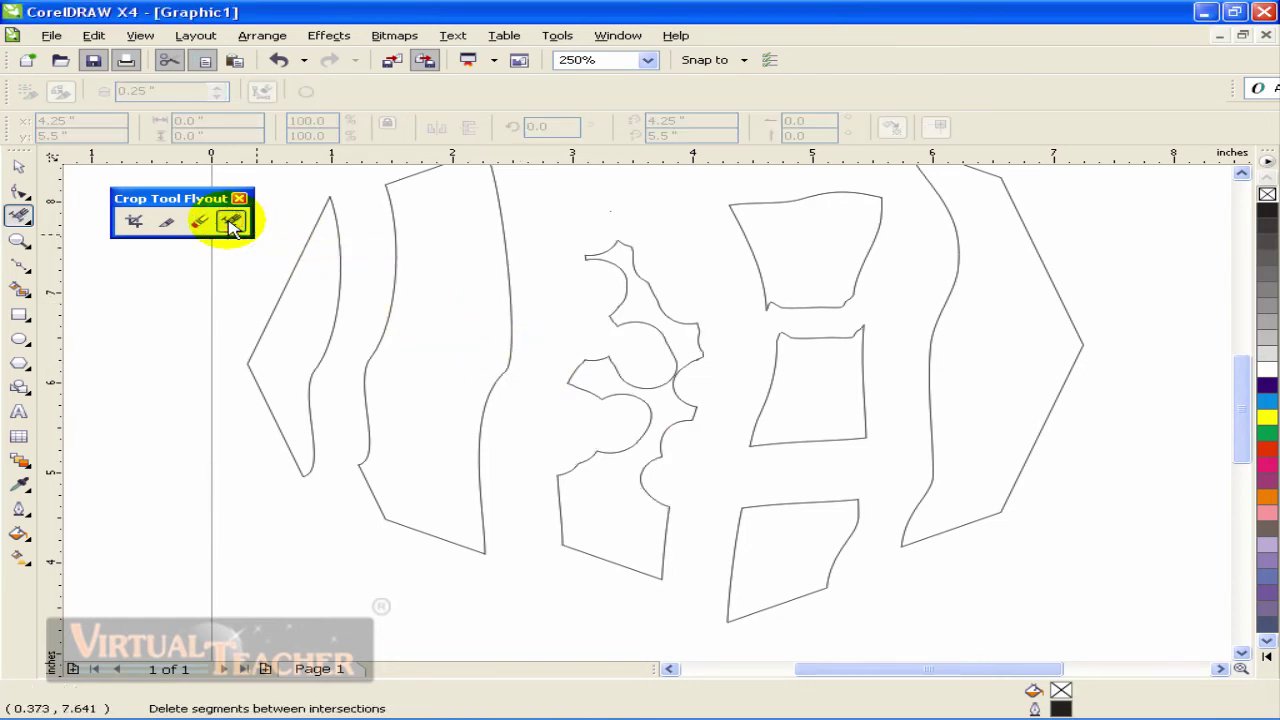
click(18, 166)
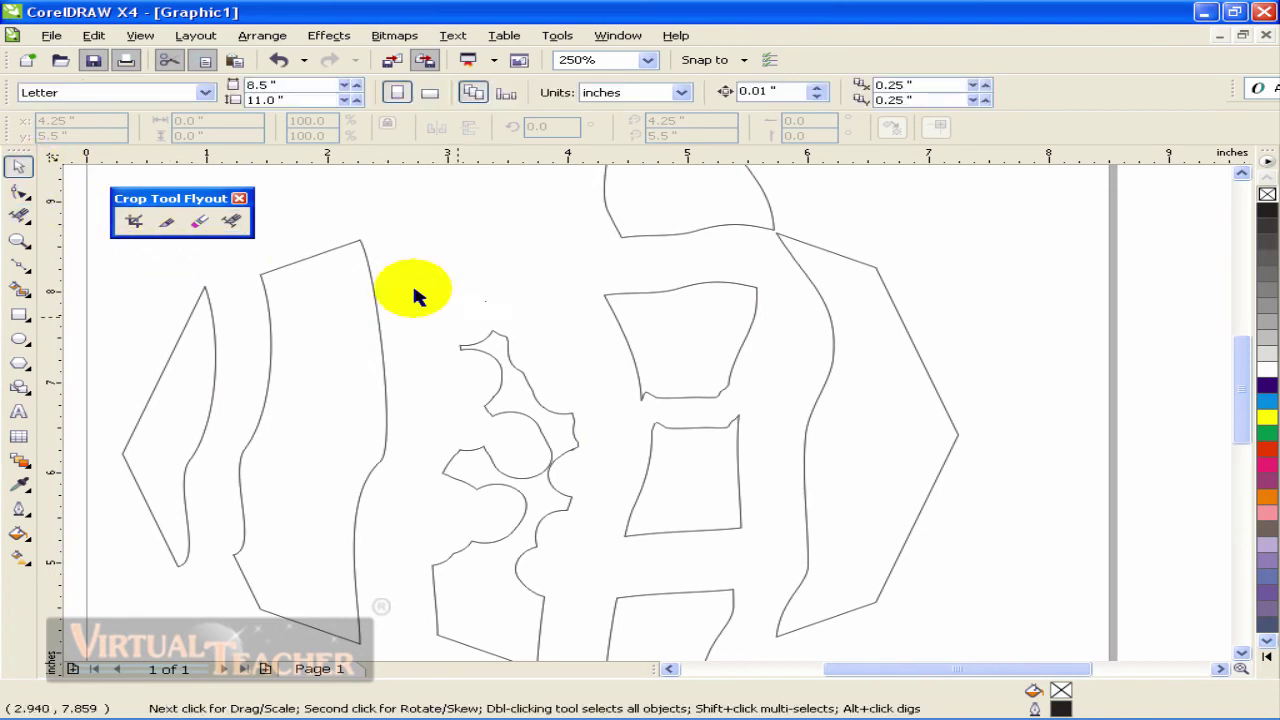
click(329, 314)
drag(334, 309, 388, 310)
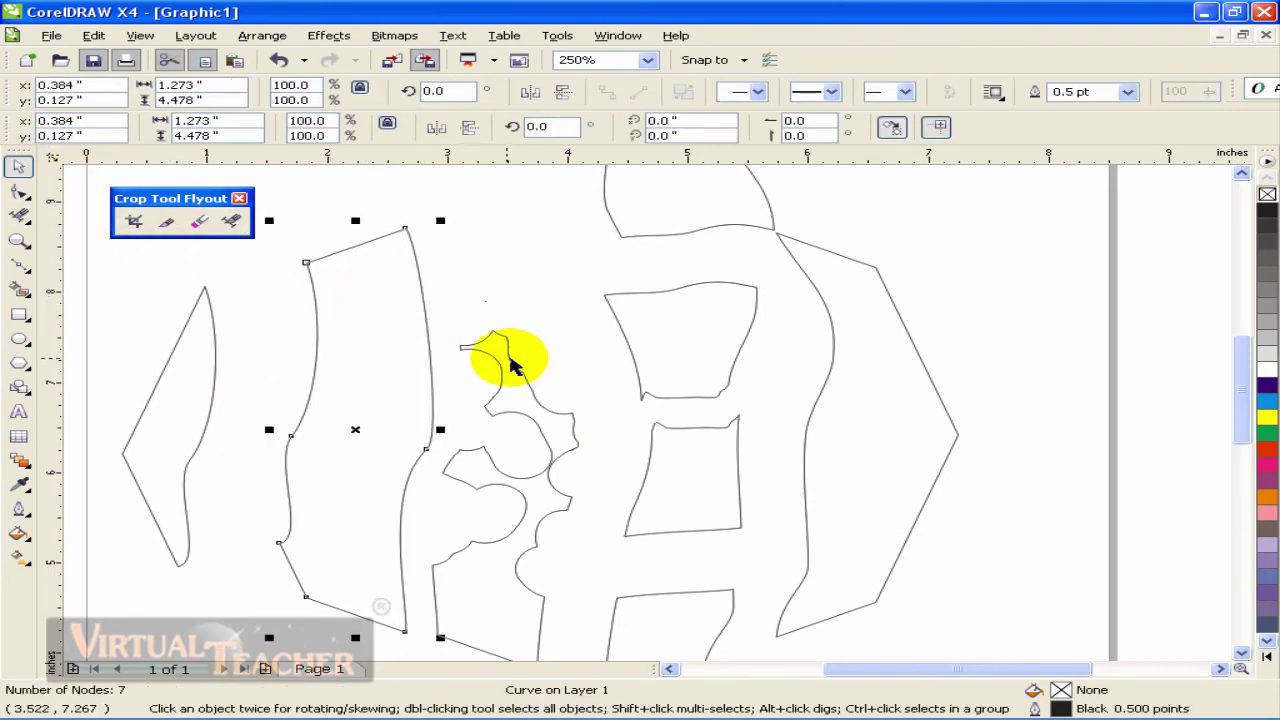
click(500, 378)
scroll(500, 380, up, 2)
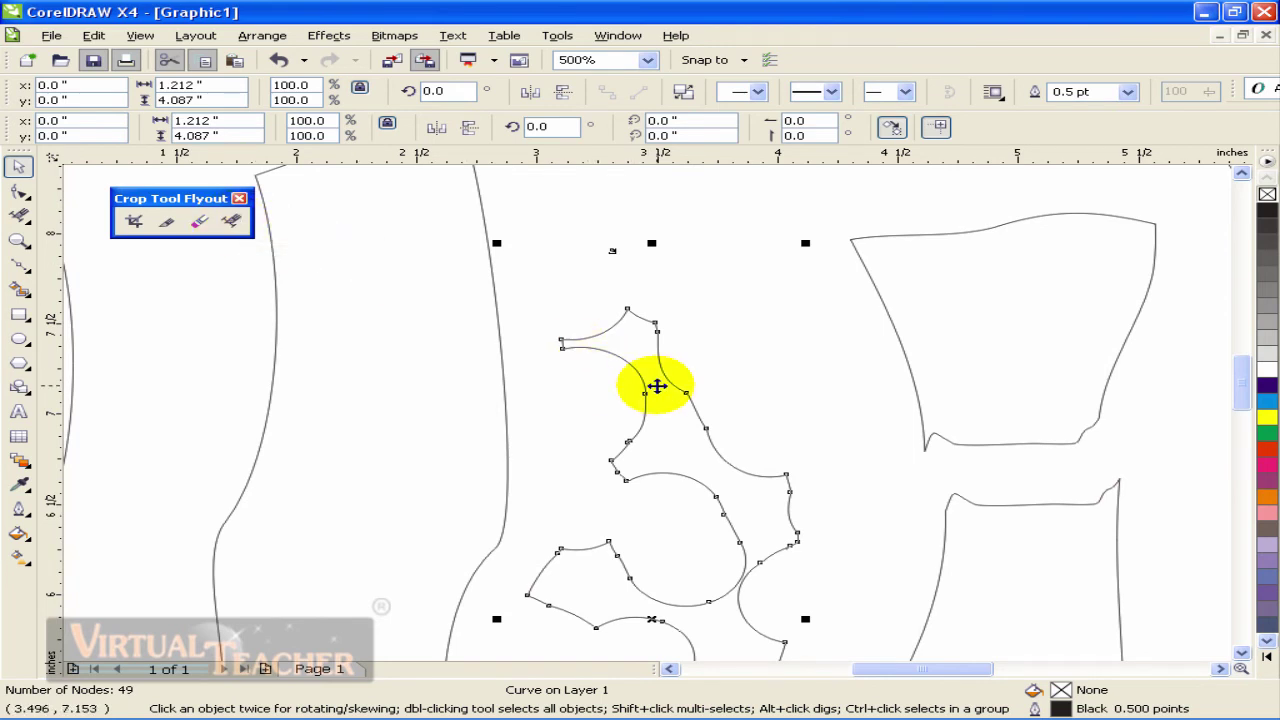
drag(657, 383, 680, 288)
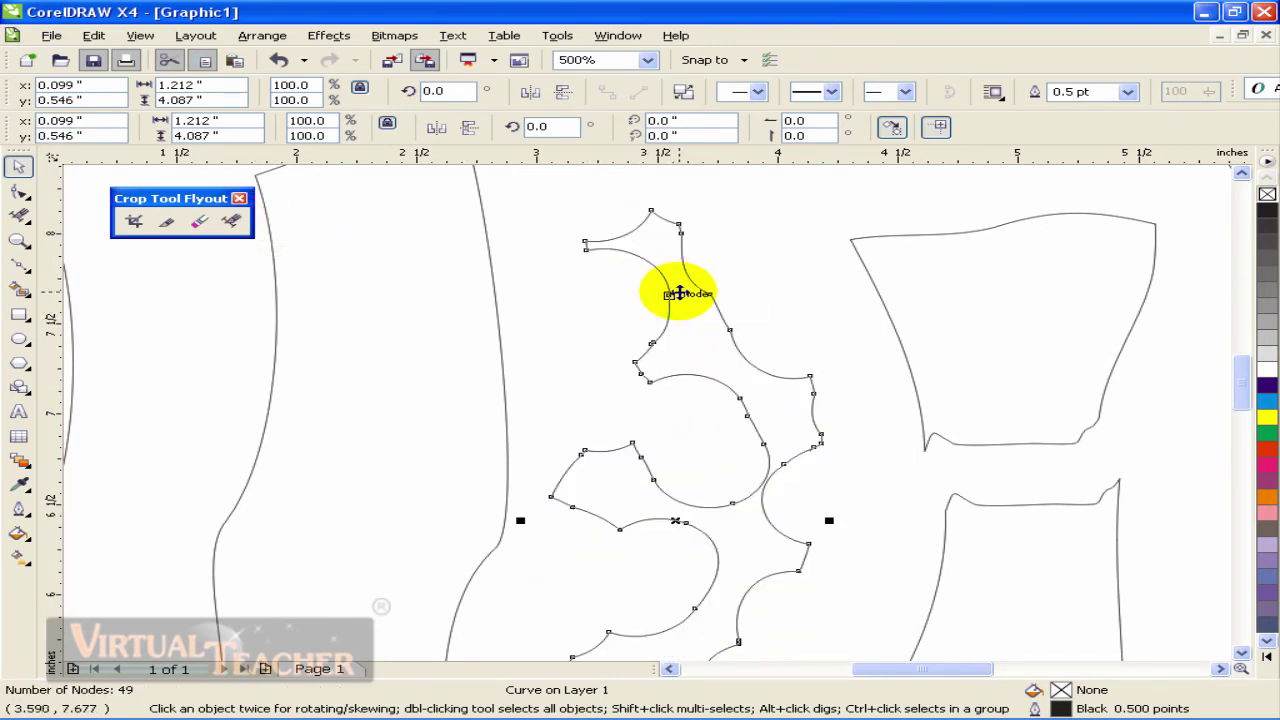
Delete the stray leftover curve segments with Virtual Segment Delete, then zoom out
click(680, 293)
click(232, 221)
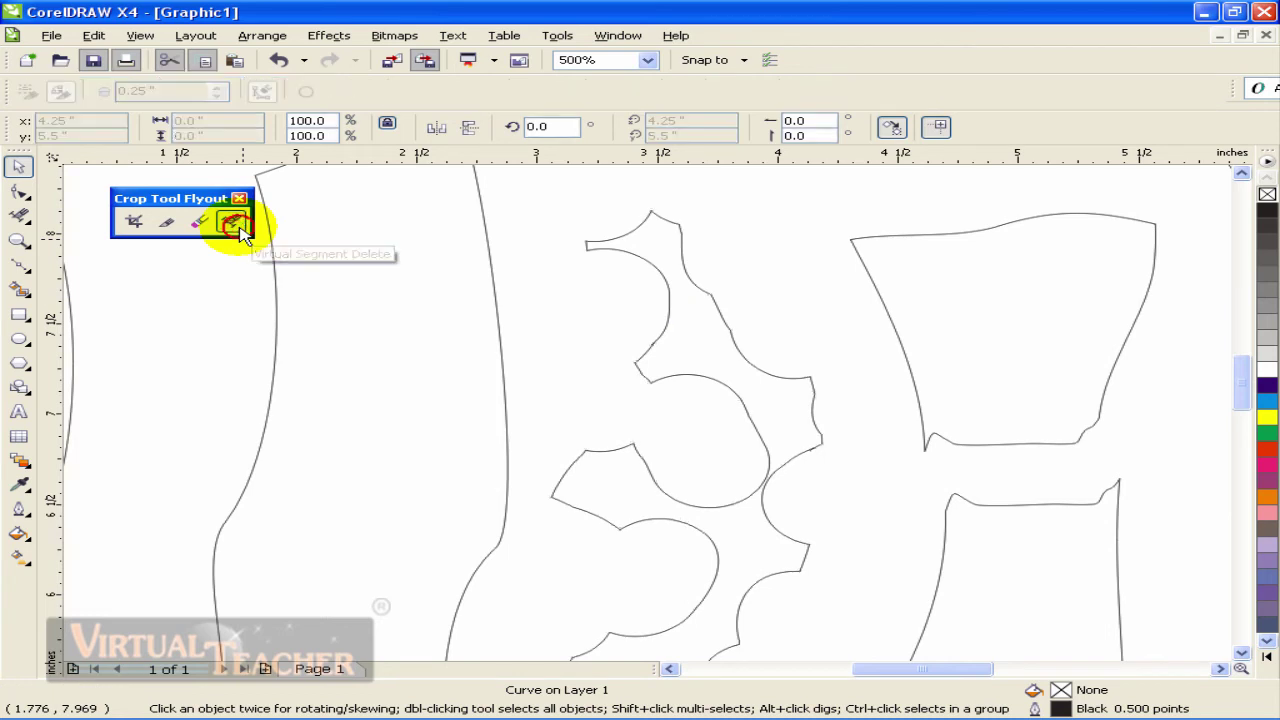
click(690, 232)
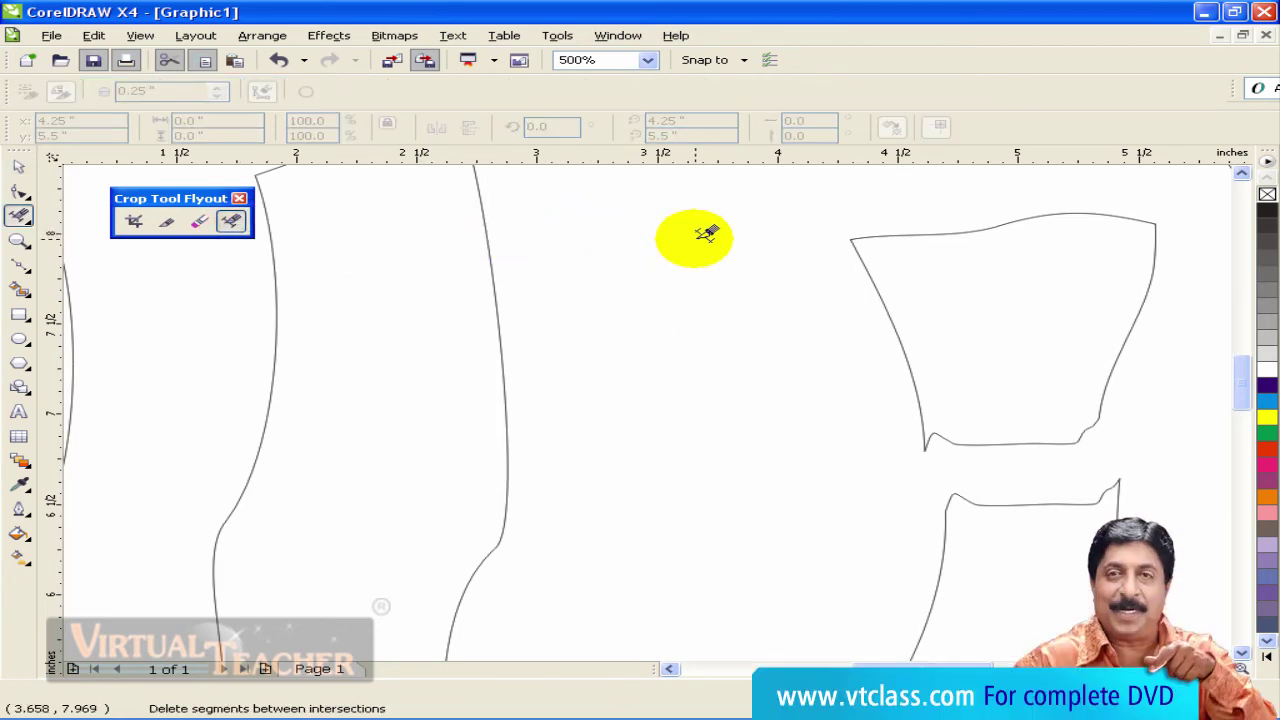
click(491, 271)
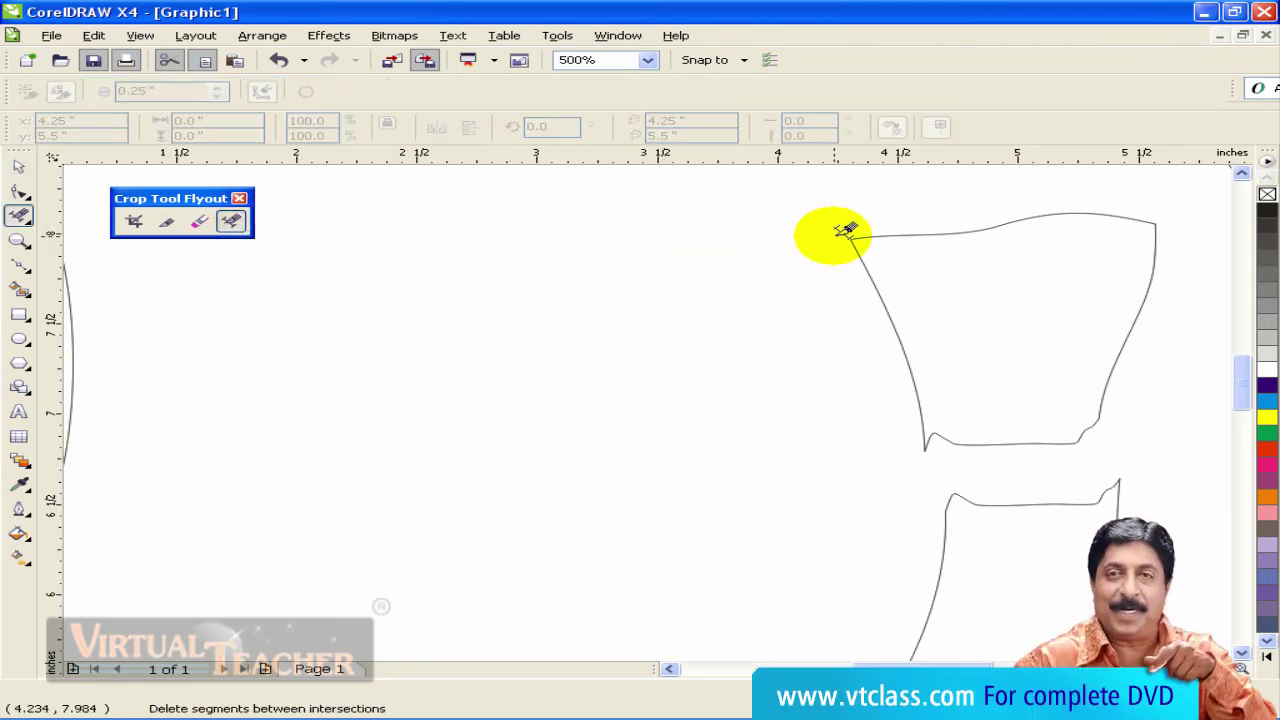
click(876, 239)
click(958, 495)
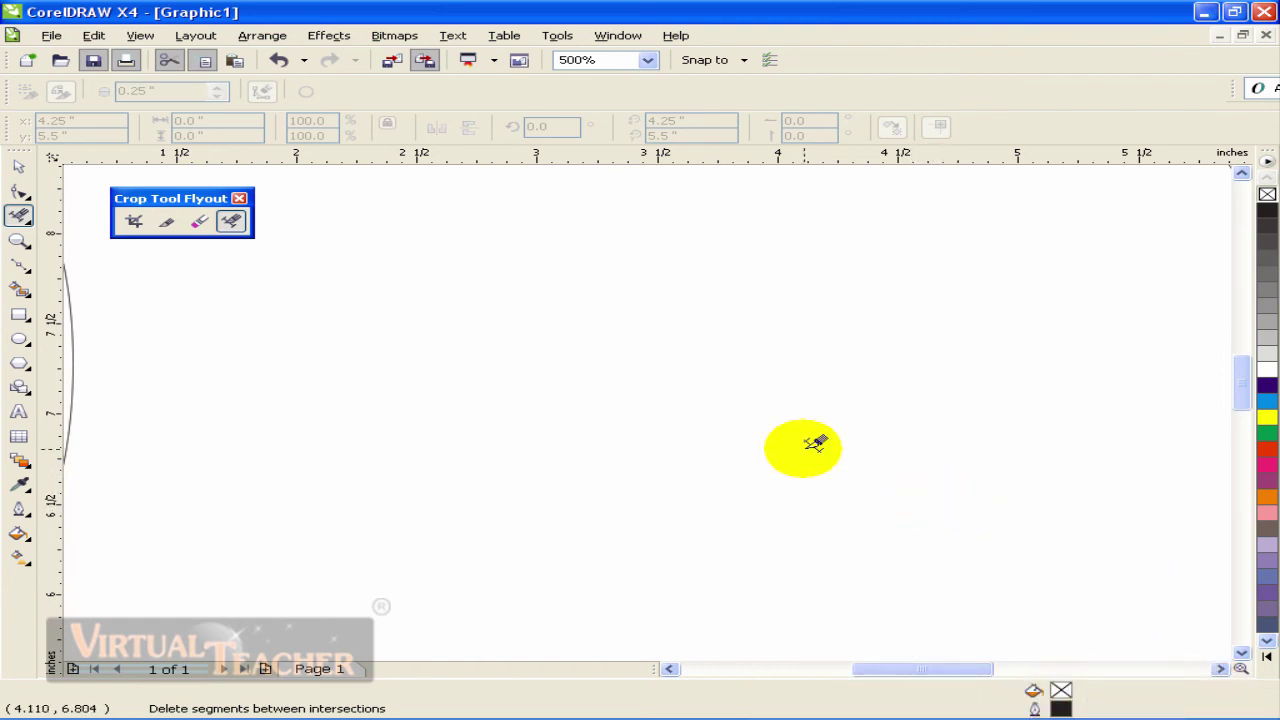
key(F3)
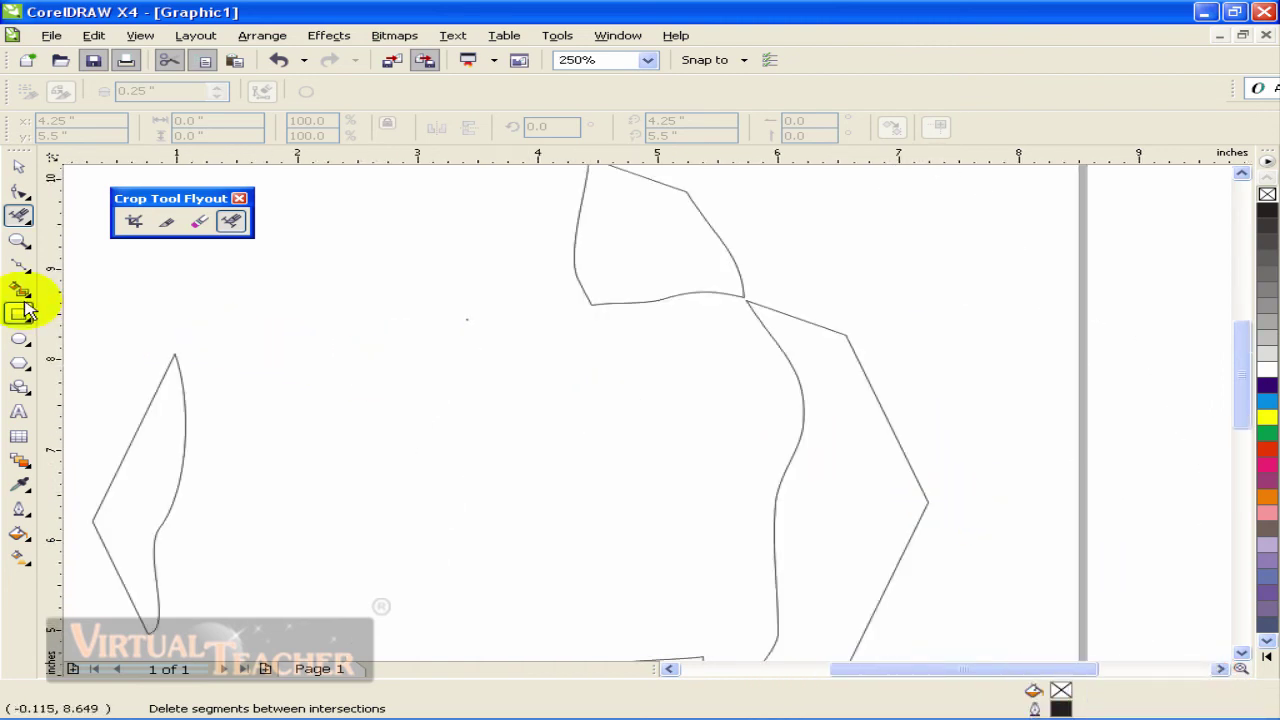
Draw a nine-sided complex star on the page
click(20, 388)
click(20, 312)
click(20, 362)
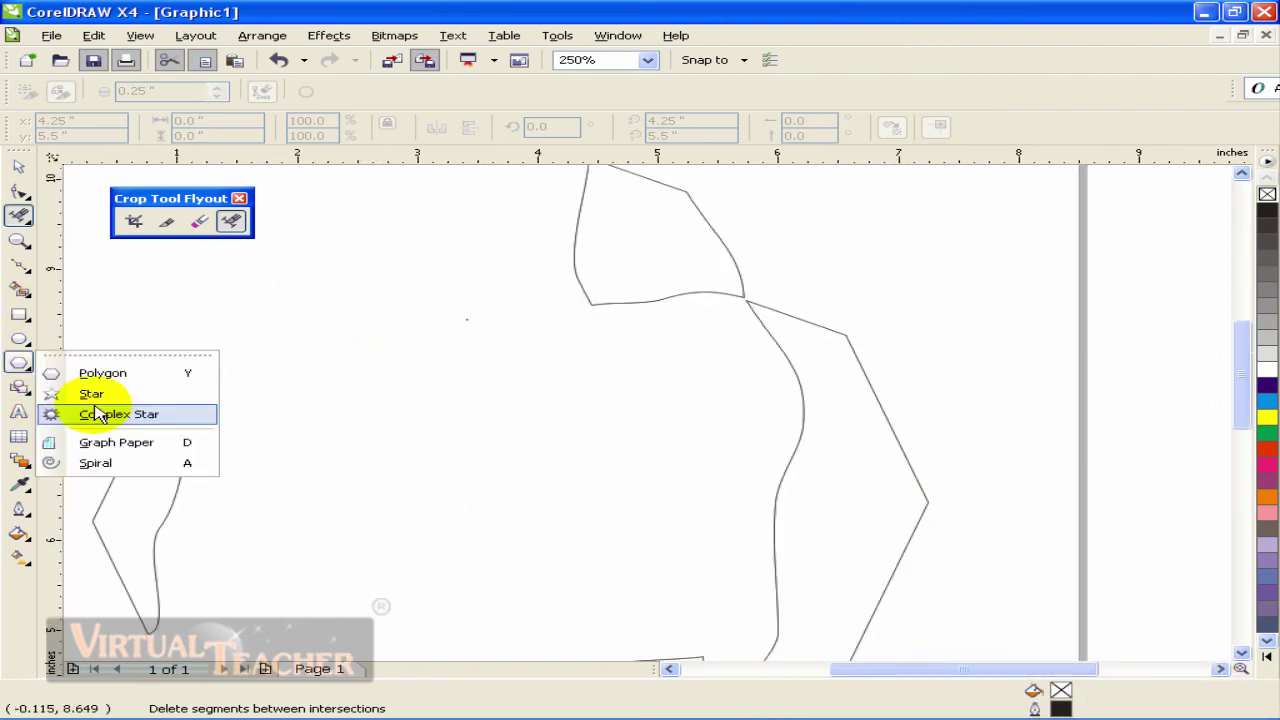
click(97, 414)
drag(324, 316, 625, 548)
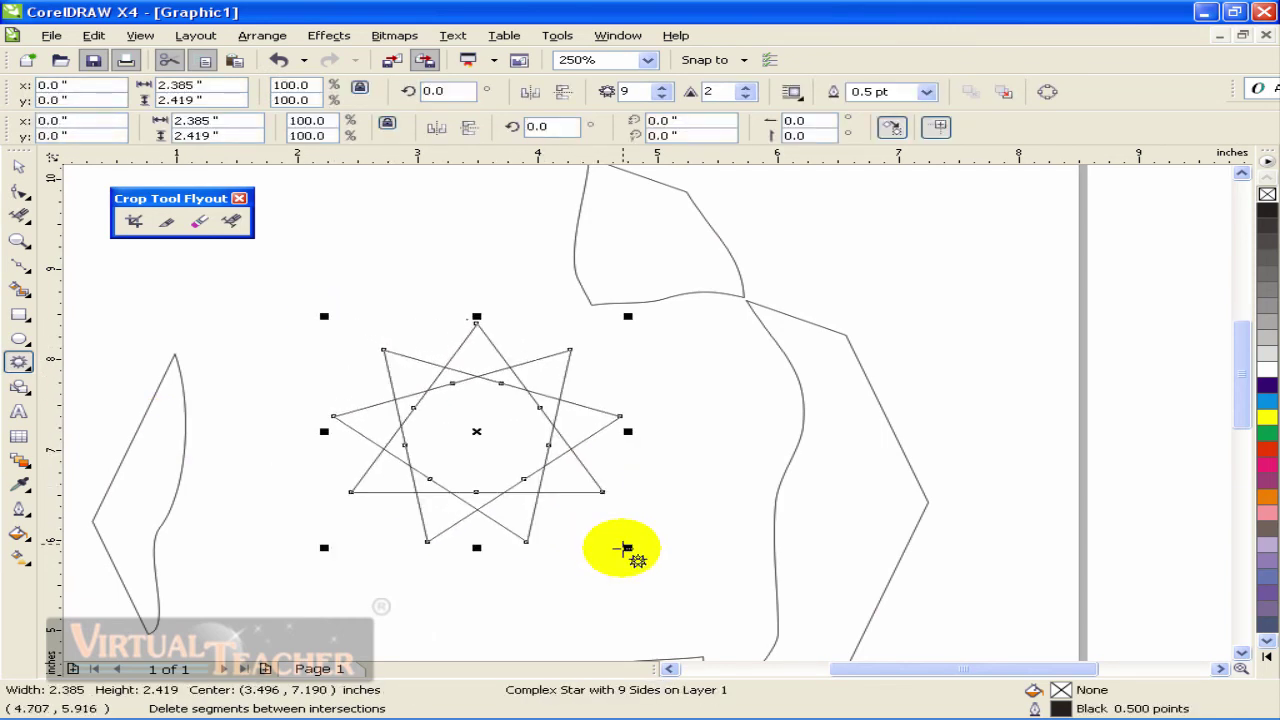
scroll(649, 414, up, 1)
scroll(649, 410, down, 1)
scroll(649, 414, up, 1)
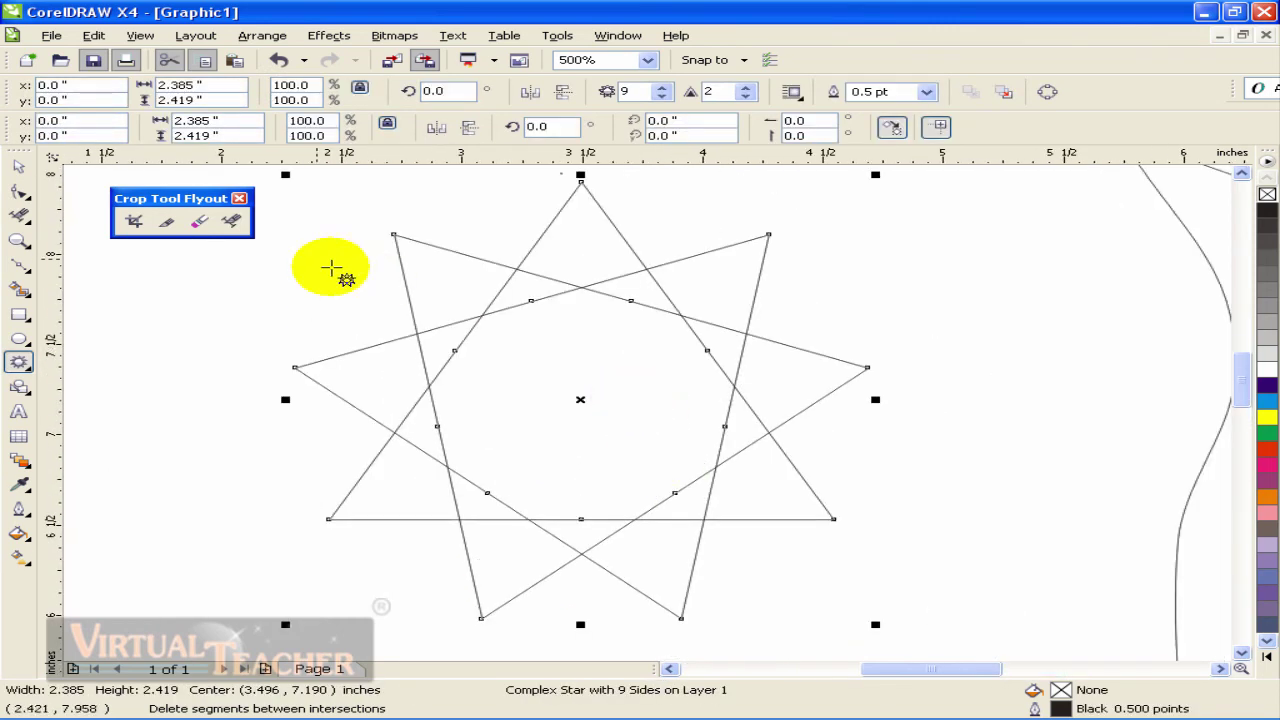
Trim the star's top-right, bottom-right, bottom-left and left tip segments
click(231, 223)
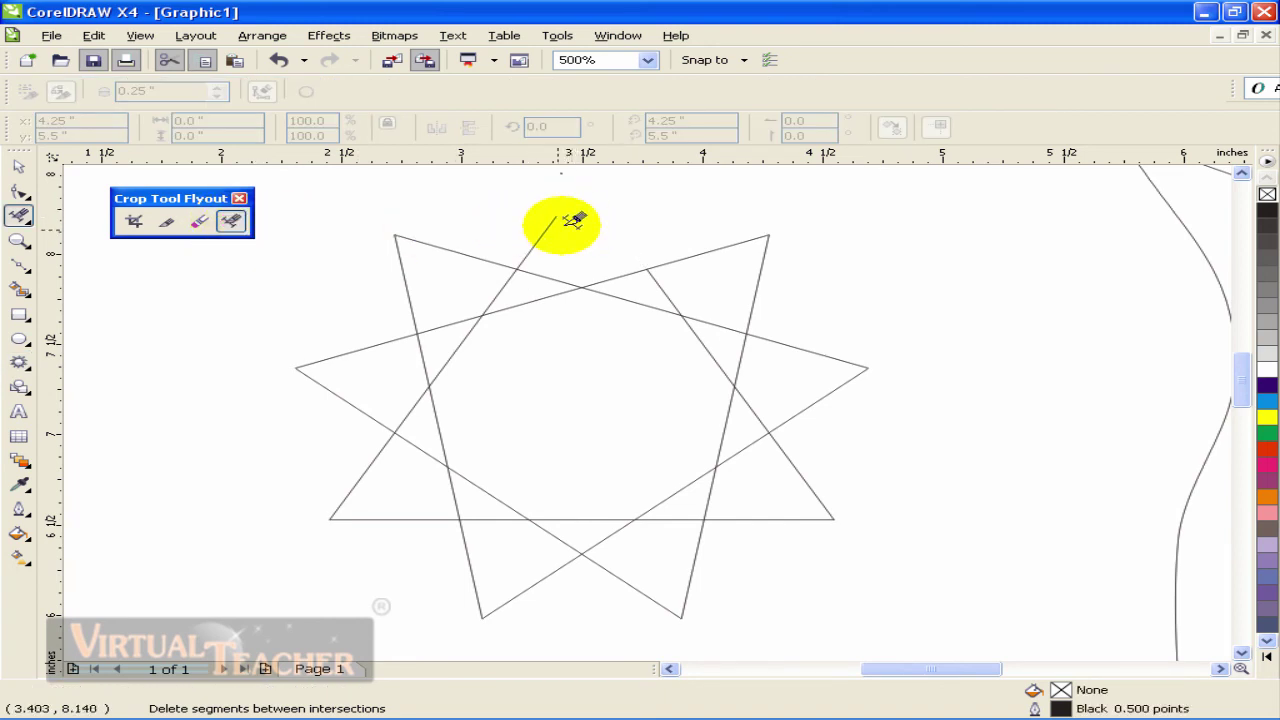
click(758, 288)
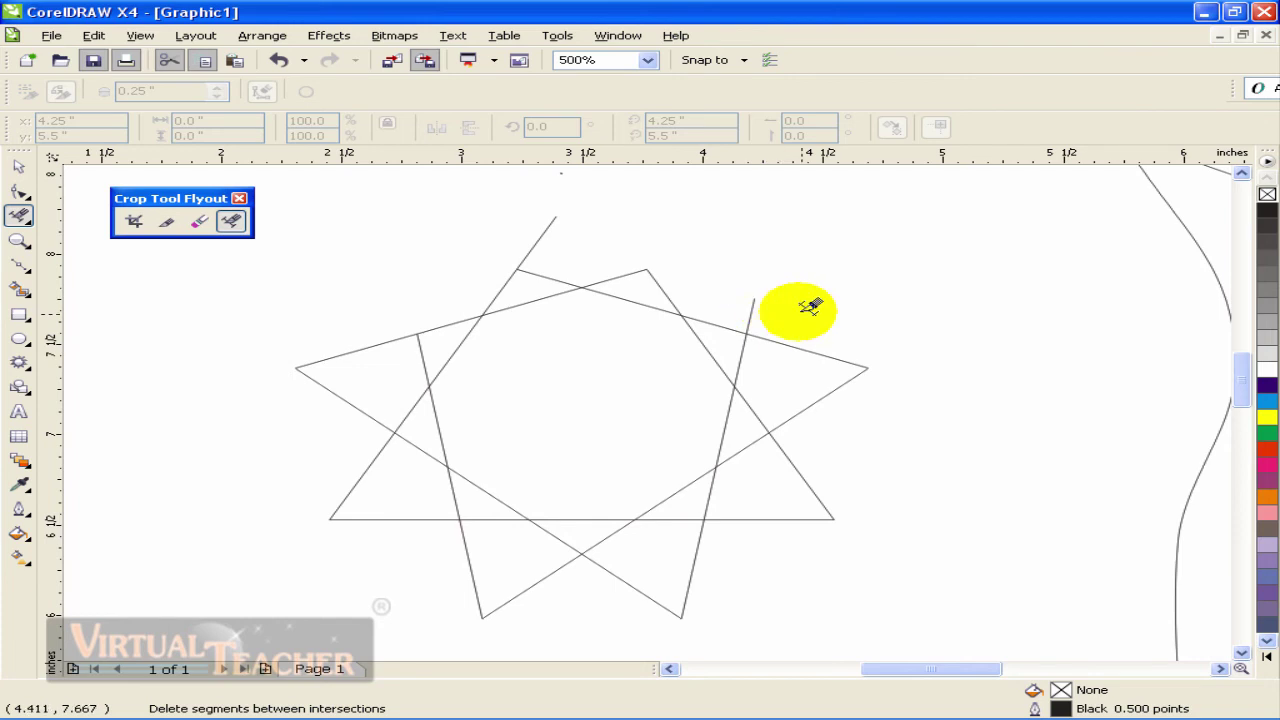
click(797, 470)
drag(486, 571, 550, 600)
click(360, 412)
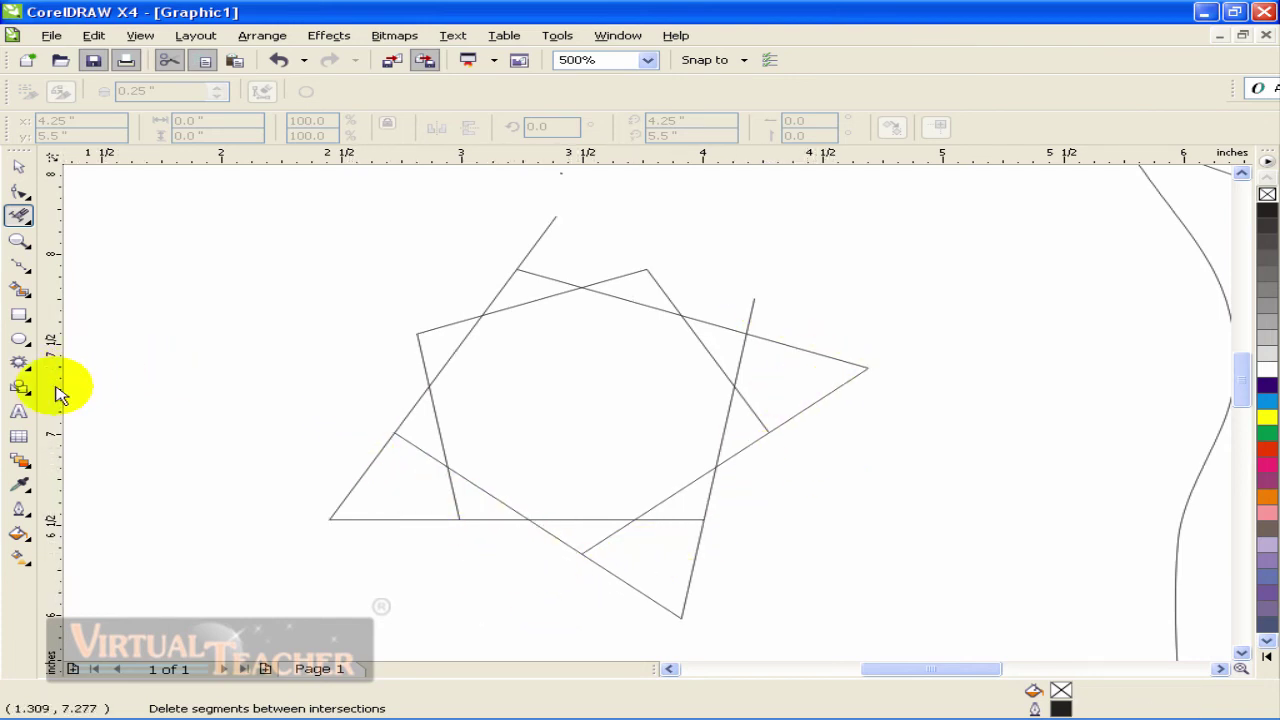
click(21, 459)
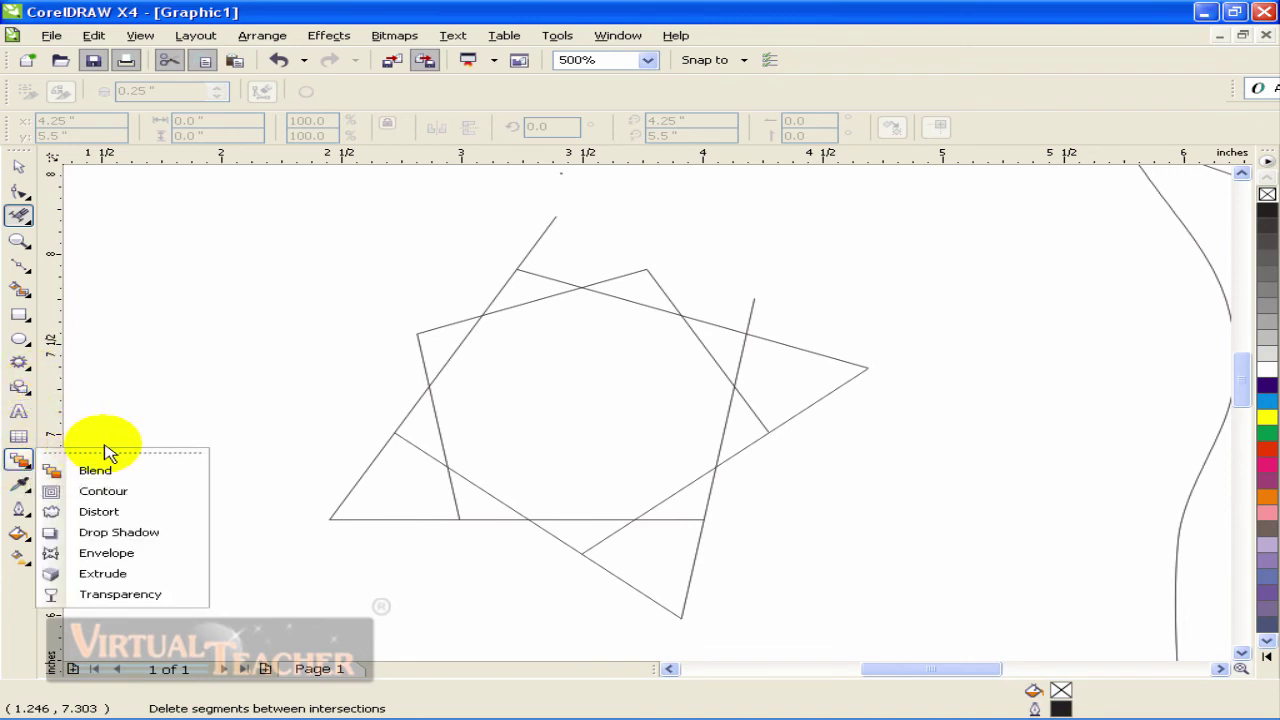
Draw a new 2.224 × 1.829 inch rectangle on the left side of the page
click(133, 511)
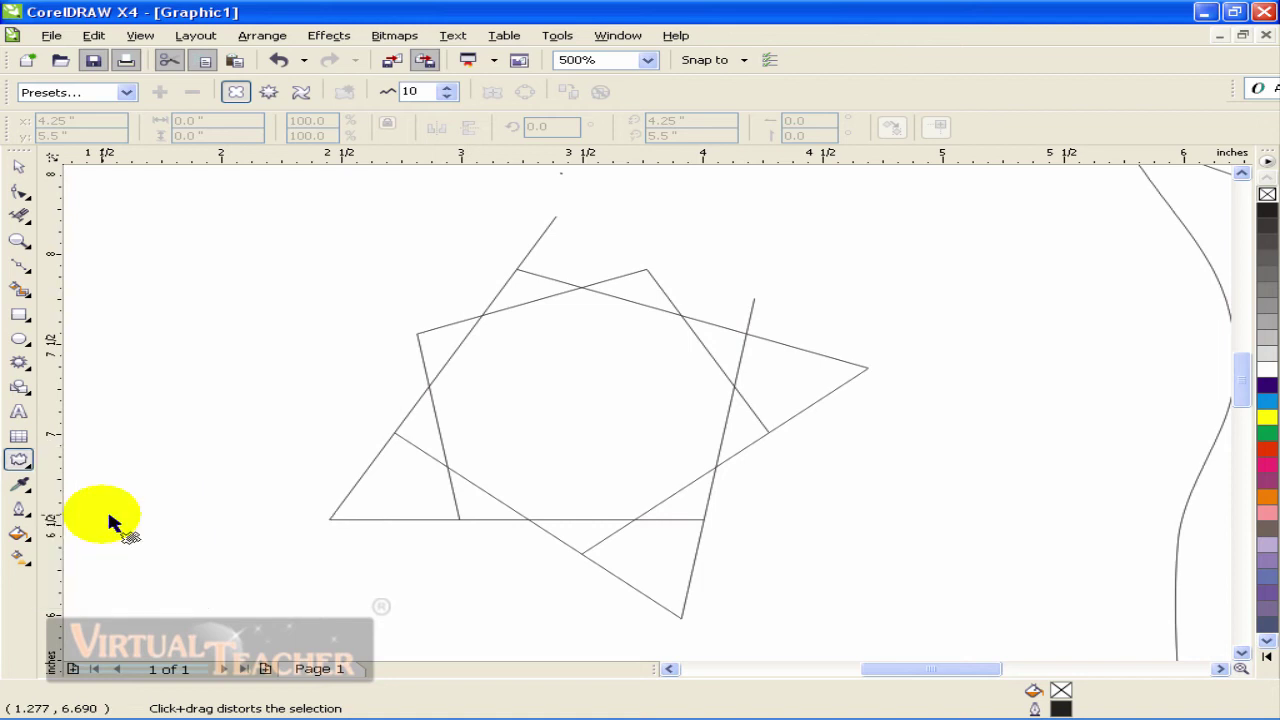
click(19, 164)
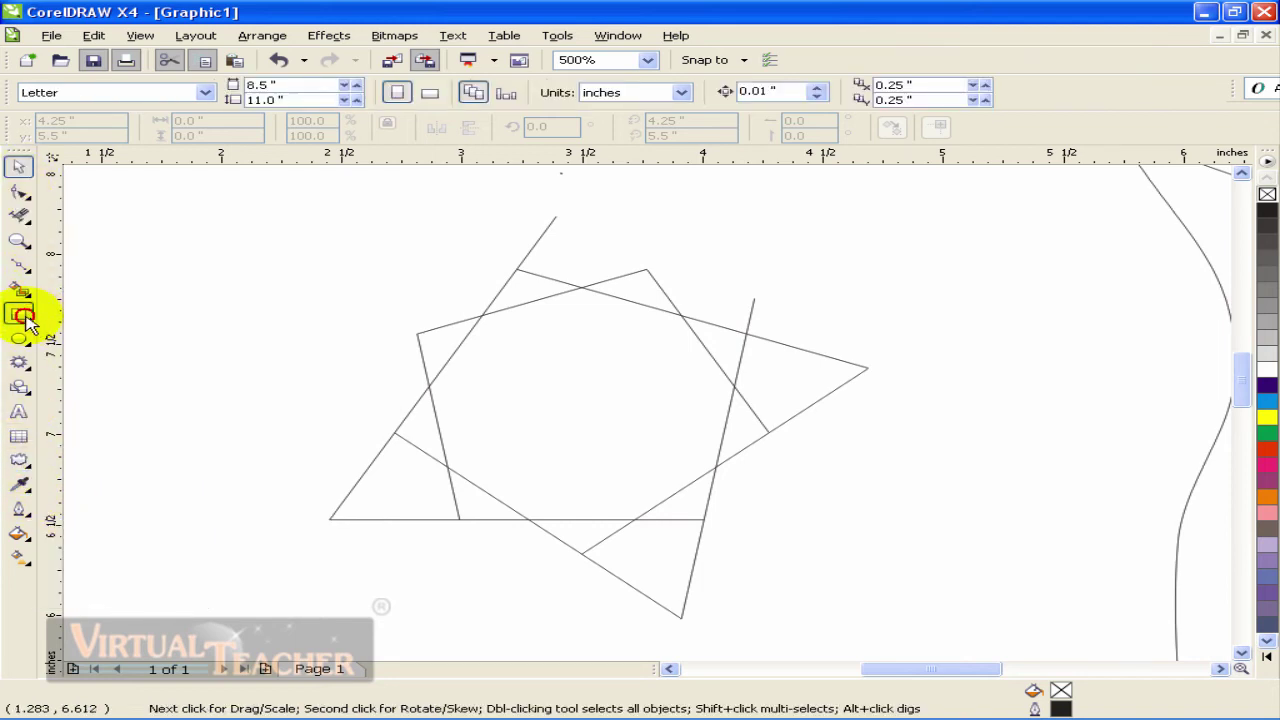
click(21, 316)
scroll(294, 380, down, 1)
scroll(400, 343, up, 1)
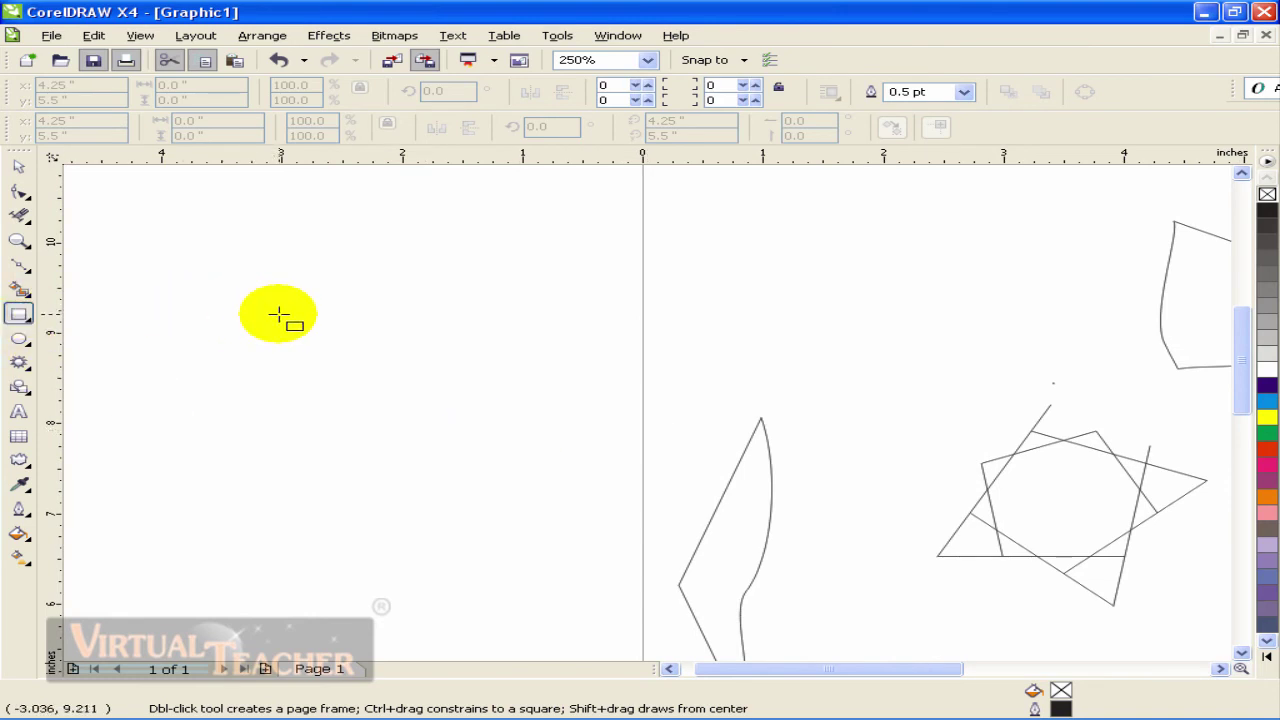
drag(227, 287, 494, 452)
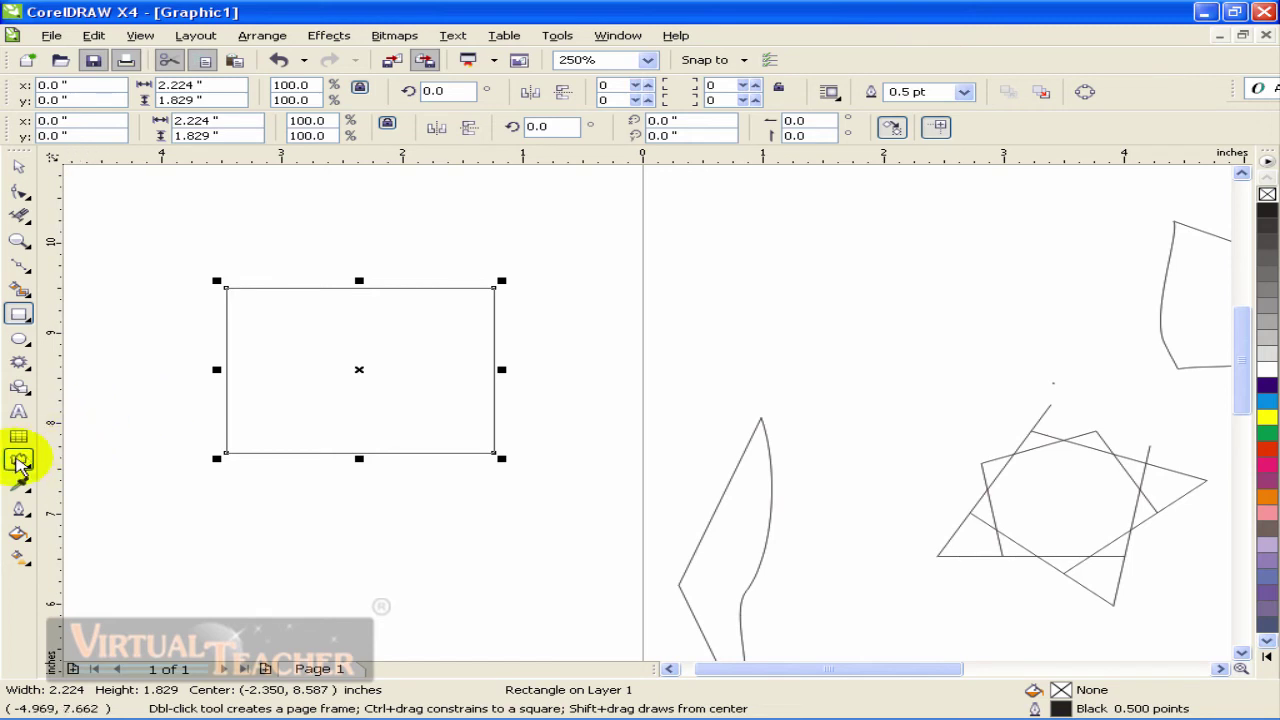
Pick the Distort tool for the rectangle and open its Presets list
click(18, 460)
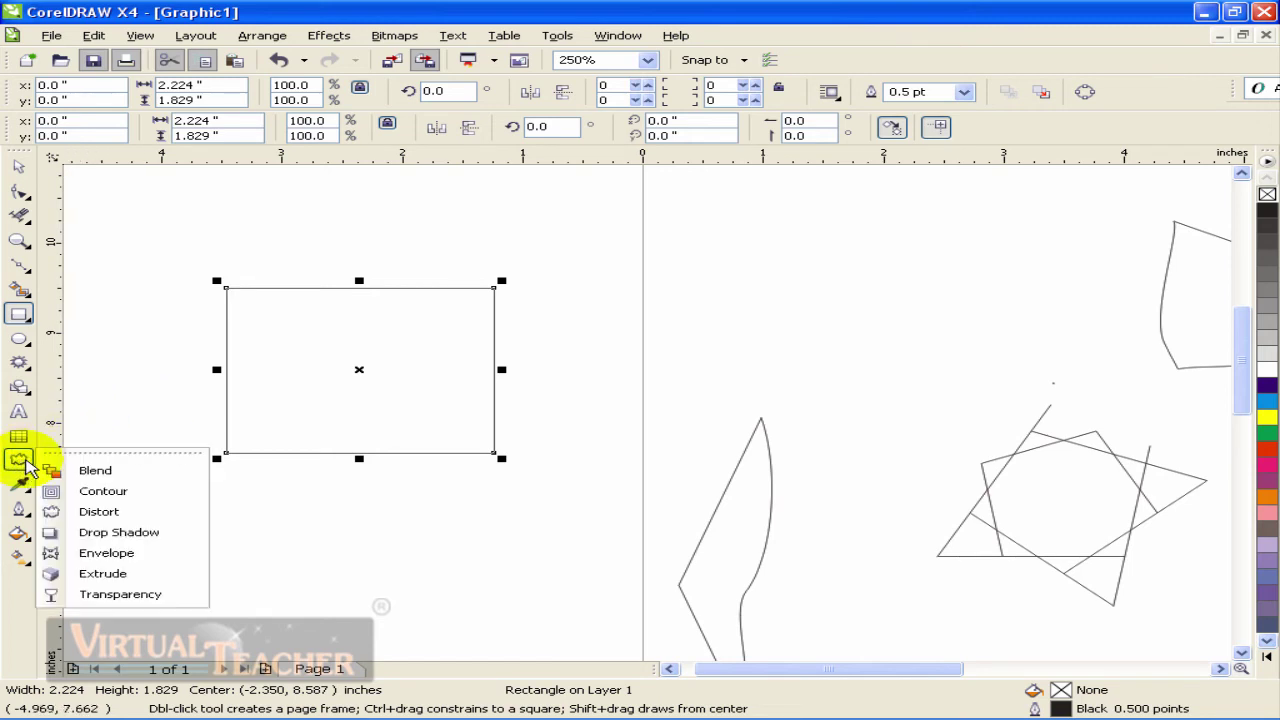
click(98, 511)
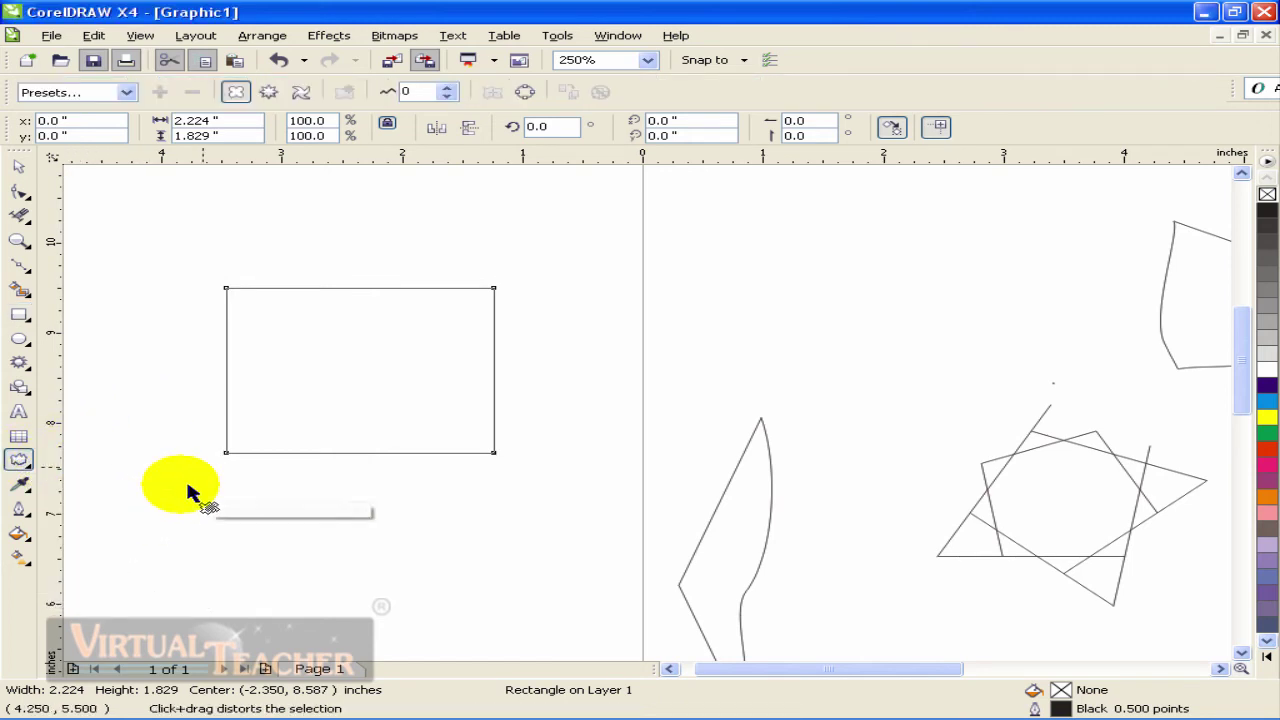
click(127, 93)
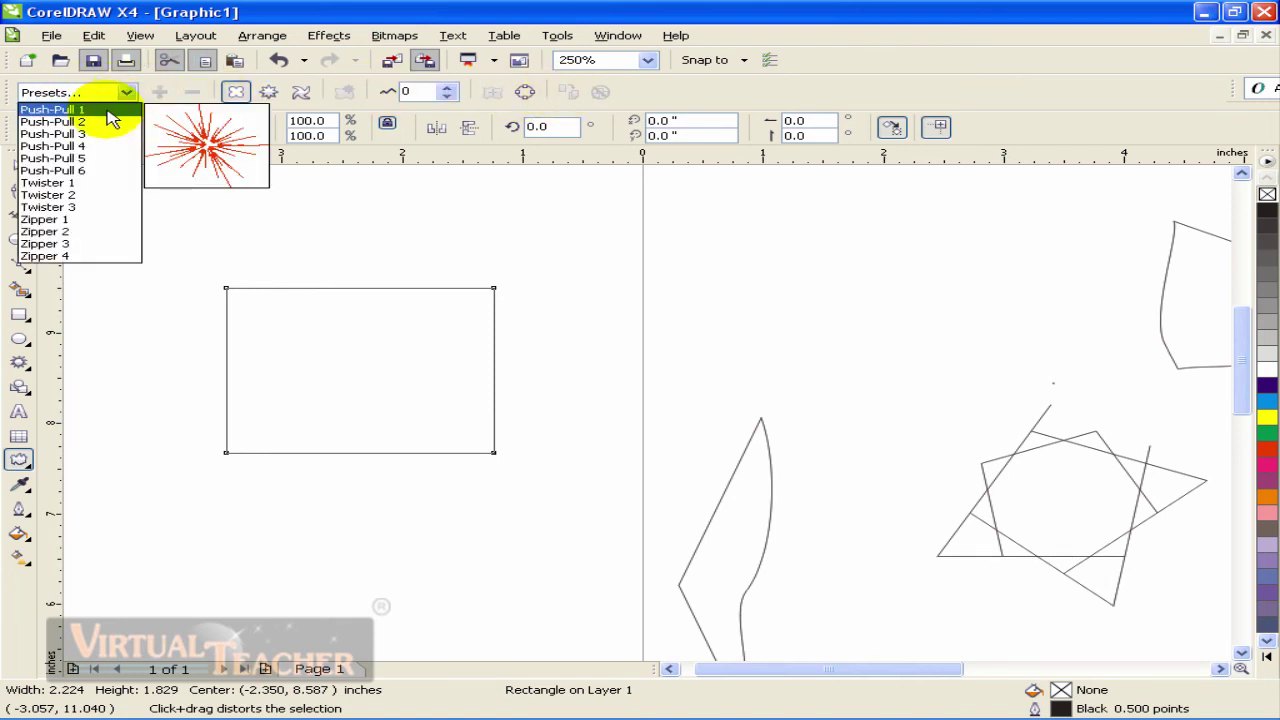
Try two Push-Pull presets, then Zipper 1 and Zipper 3, and clear both distortions
click(84, 160)
click(126, 92)
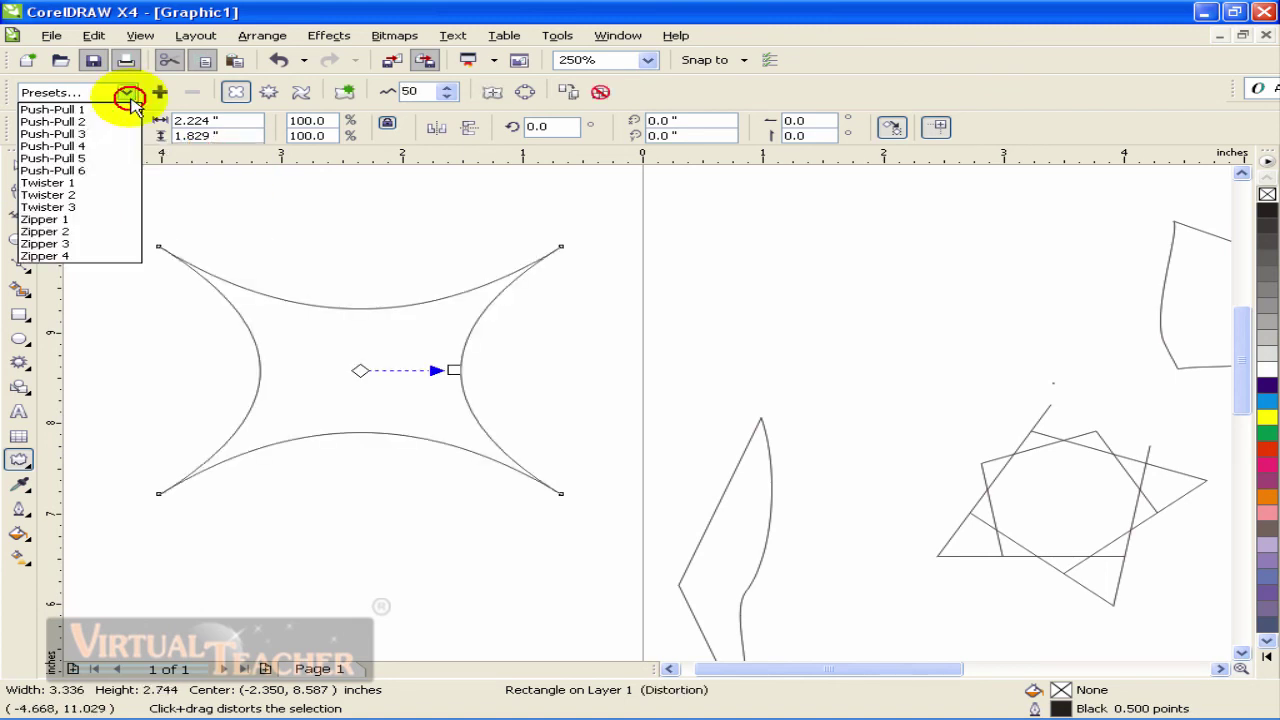
click(84, 175)
click(126, 92)
click(85, 225)
click(126, 92)
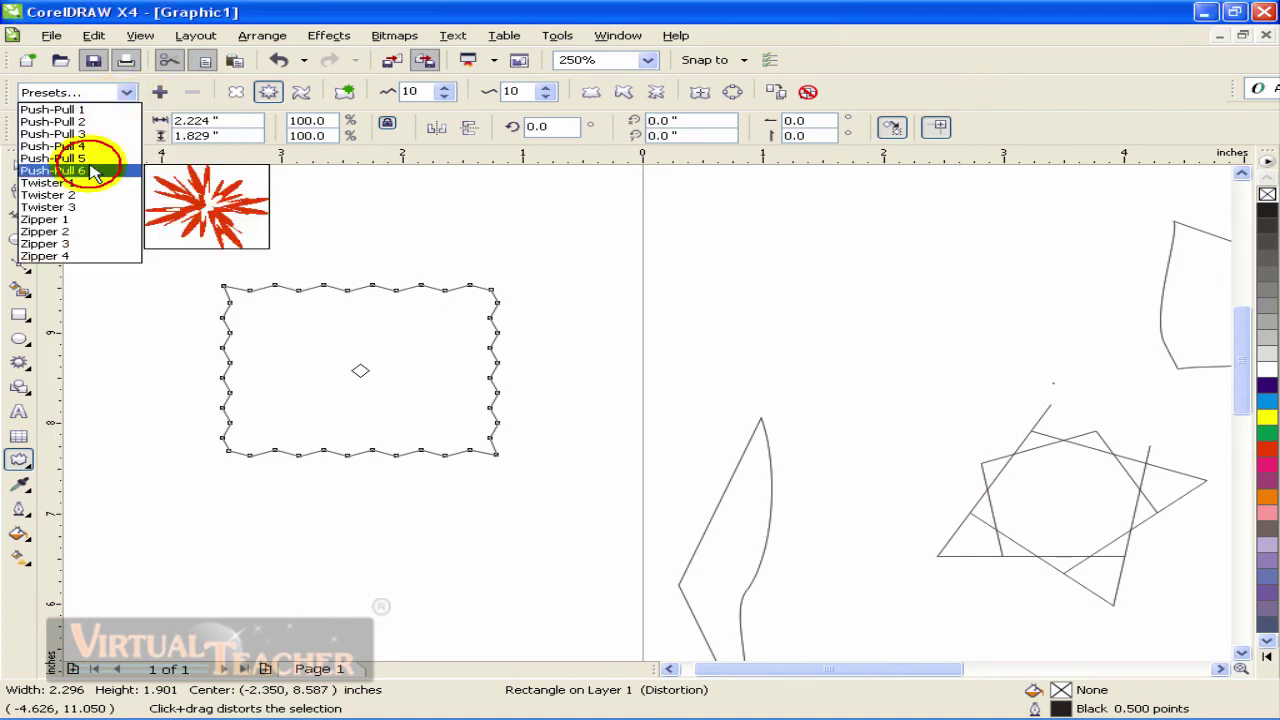
click(50, 243)
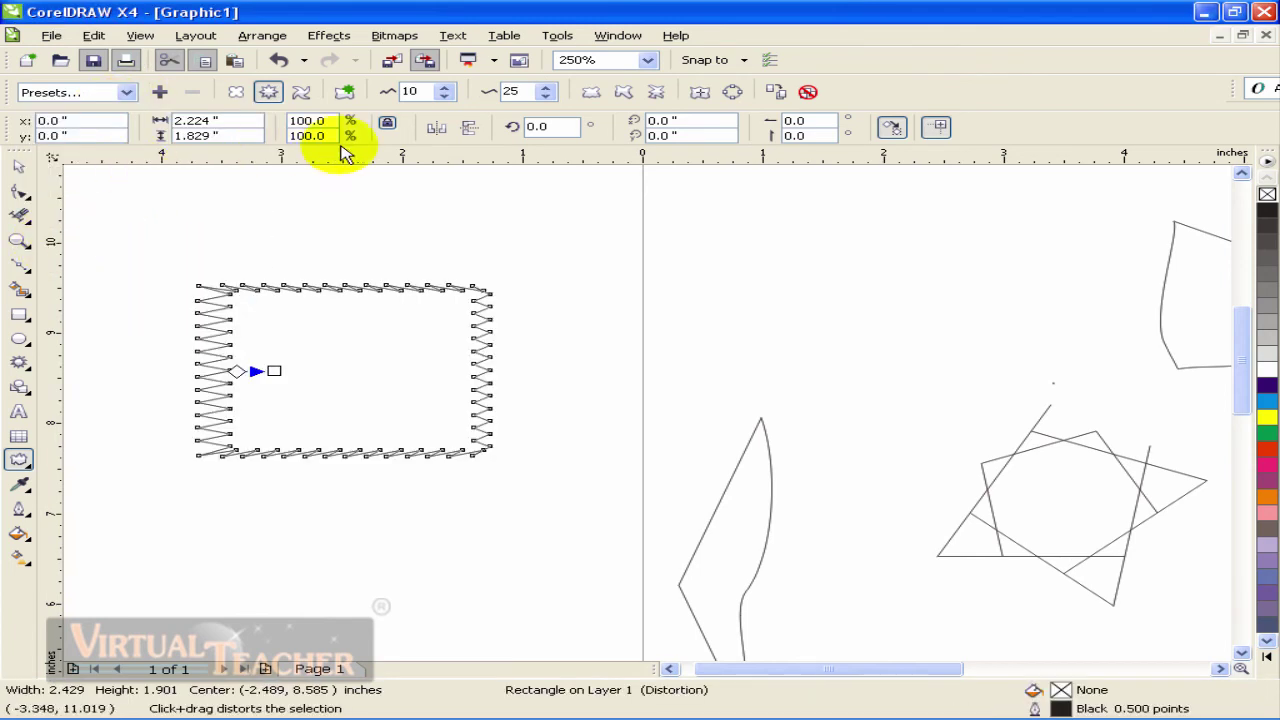
click(385, 135)
click(385, 135)
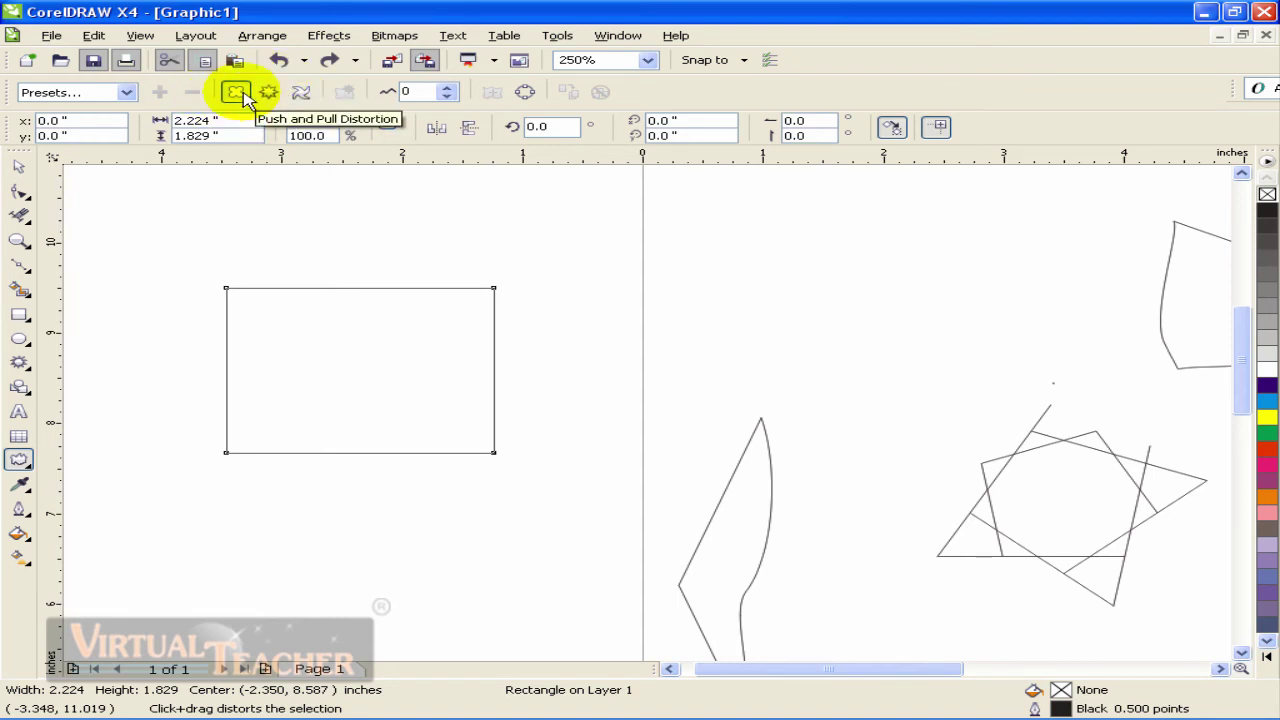
drag(493, 290, 541, 210)
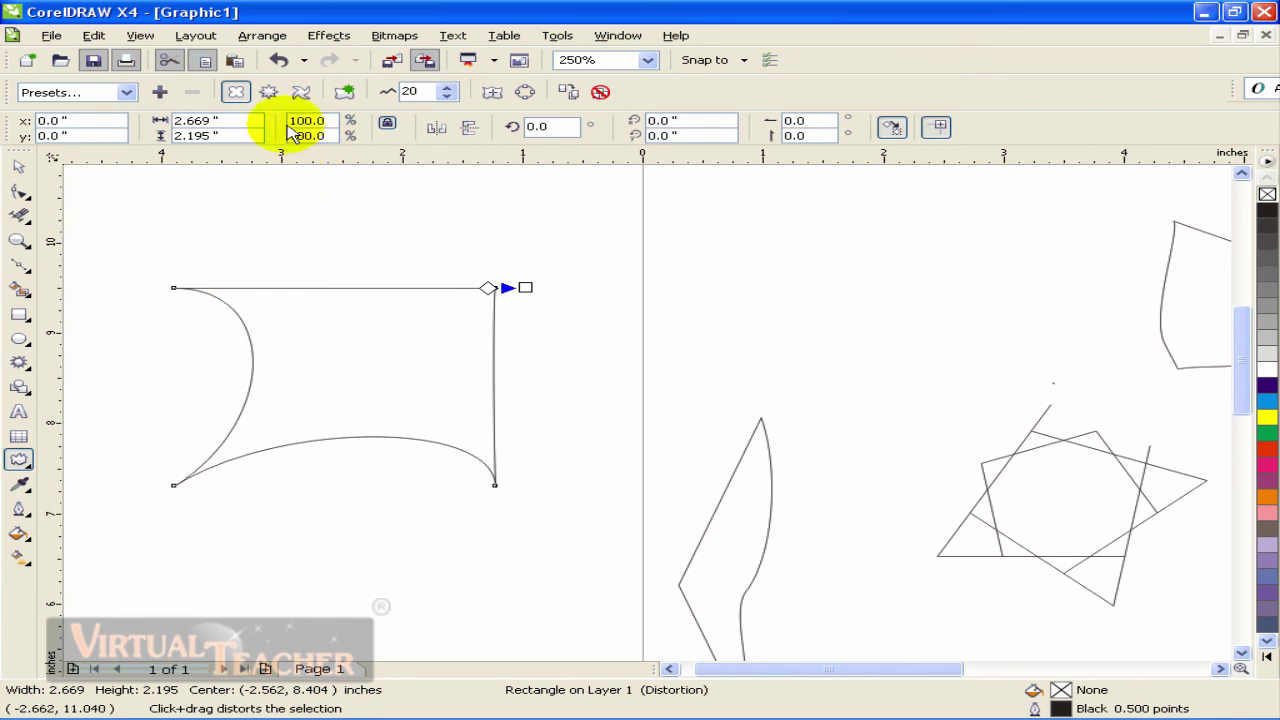
key(ctrl+z)
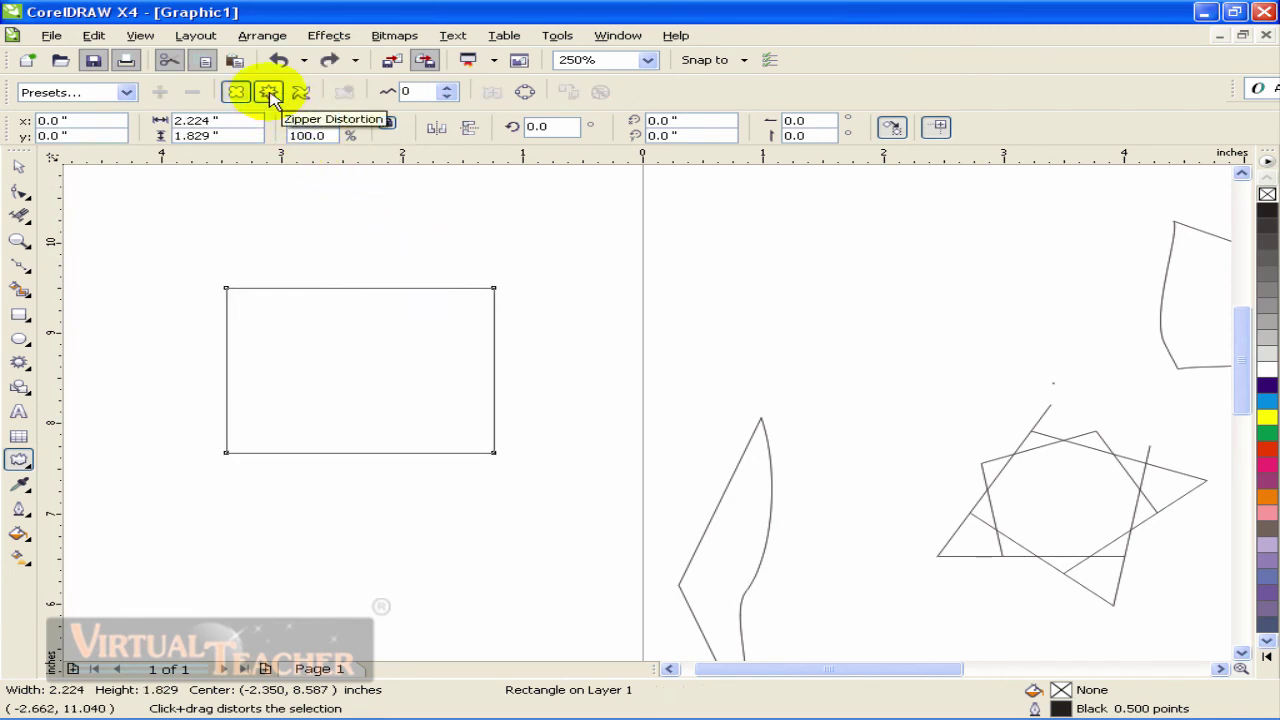
click(268, 92)
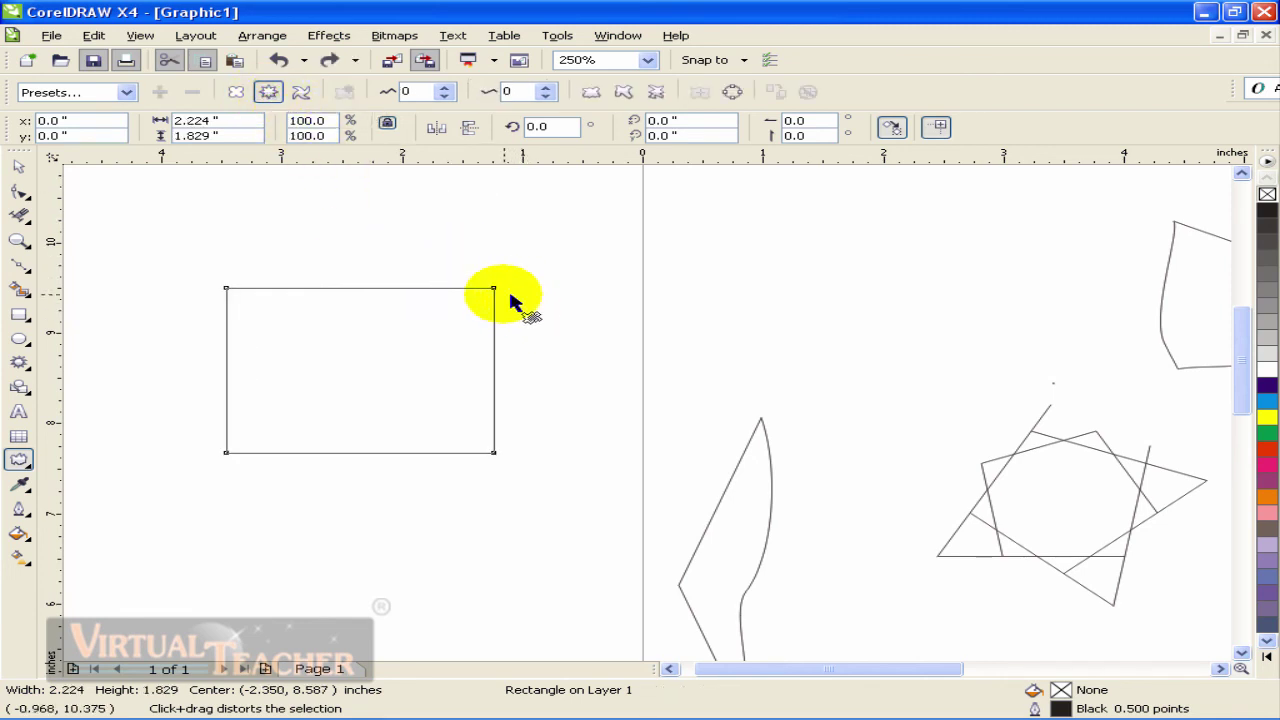
mouse_move(493, 291)
mouse_down()
mouse_move(449, 340)
mouse_move(437, 255)
mouse_move(529, 249)
mouse_move(494, 371)
mouse_move(411, 377)
mouse_move(482, 272)
mouse_up()
key(ctrl+z)
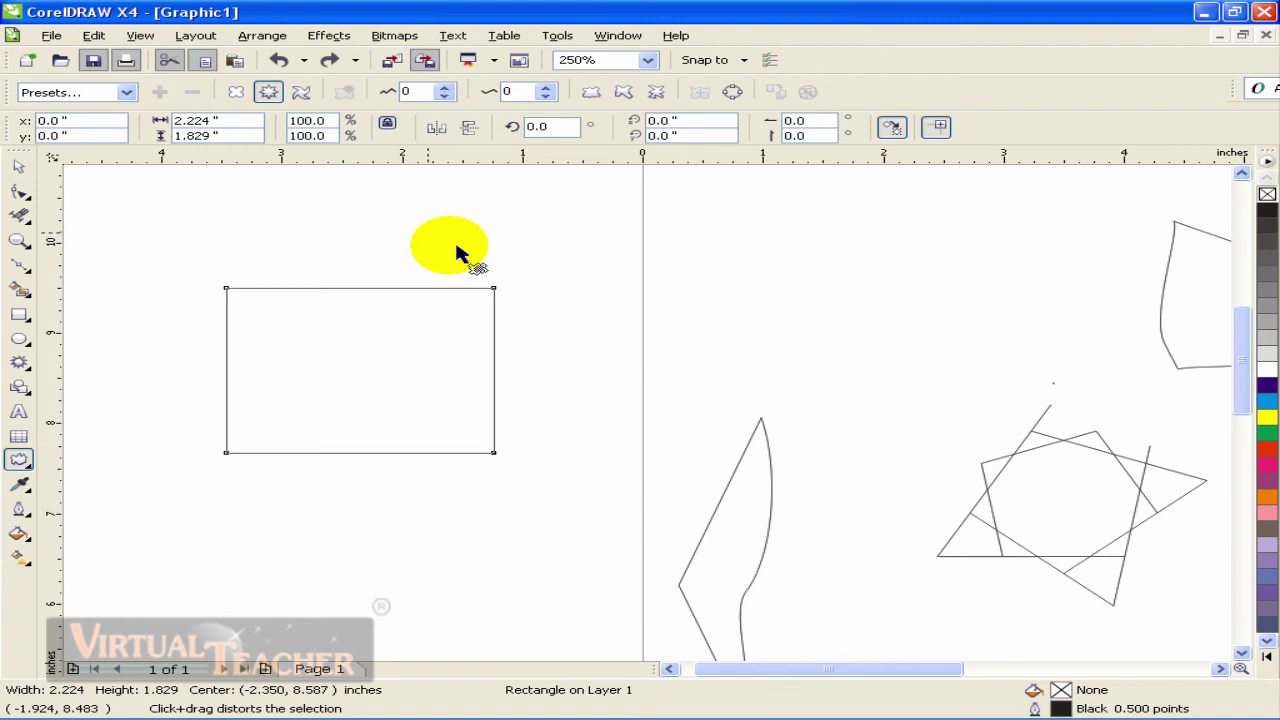
Twist the rectangle from its top-right corner, then twist it further around the centre
click(301, 93)
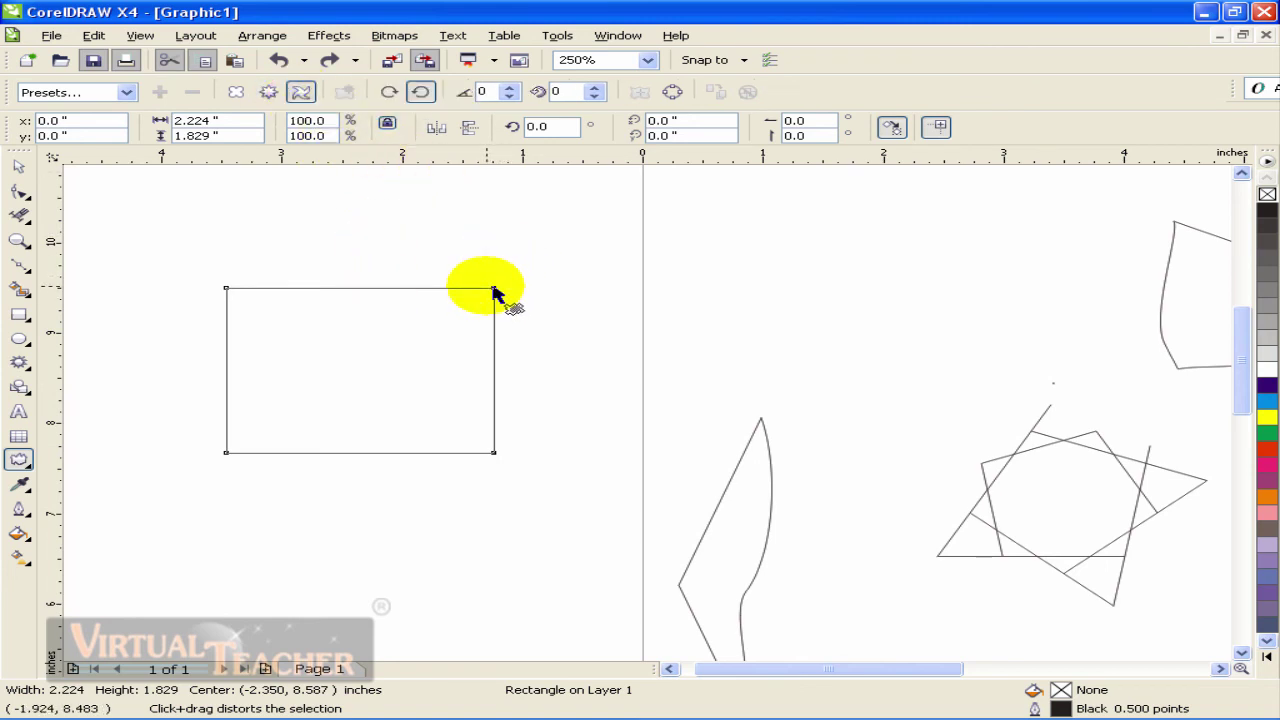
drag(494, 291, 406, 260)
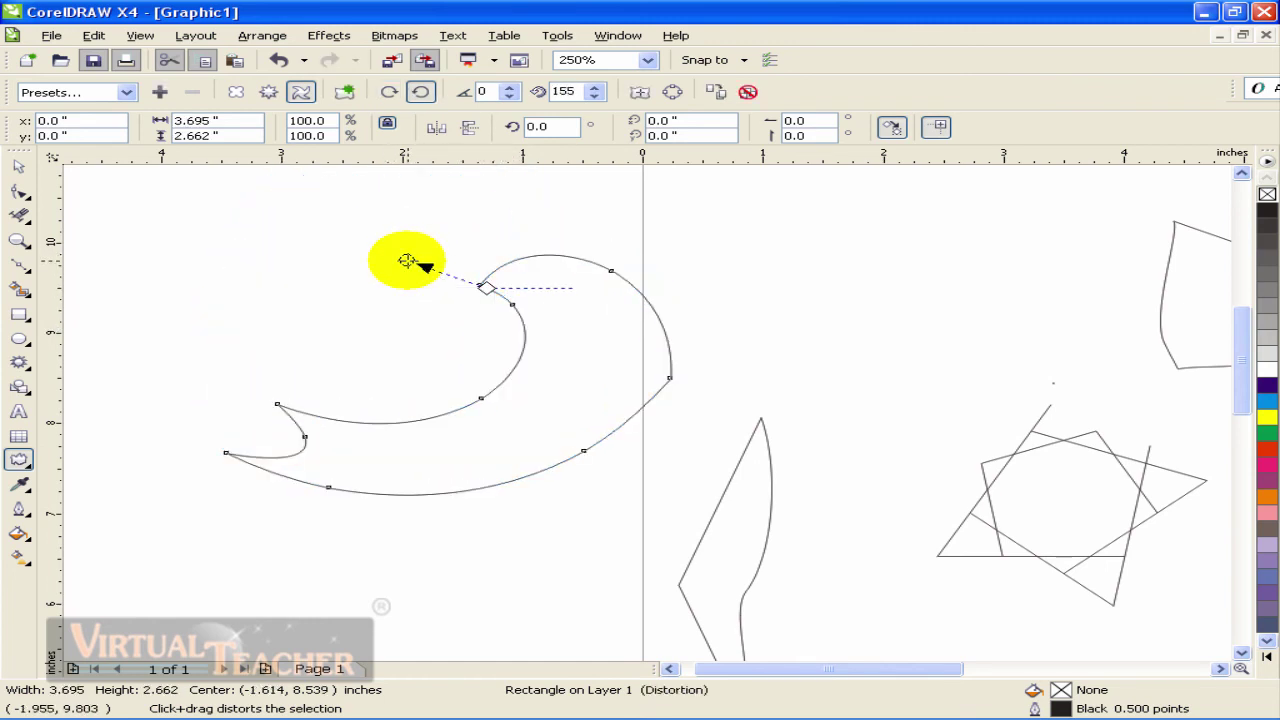
click(20, 170)
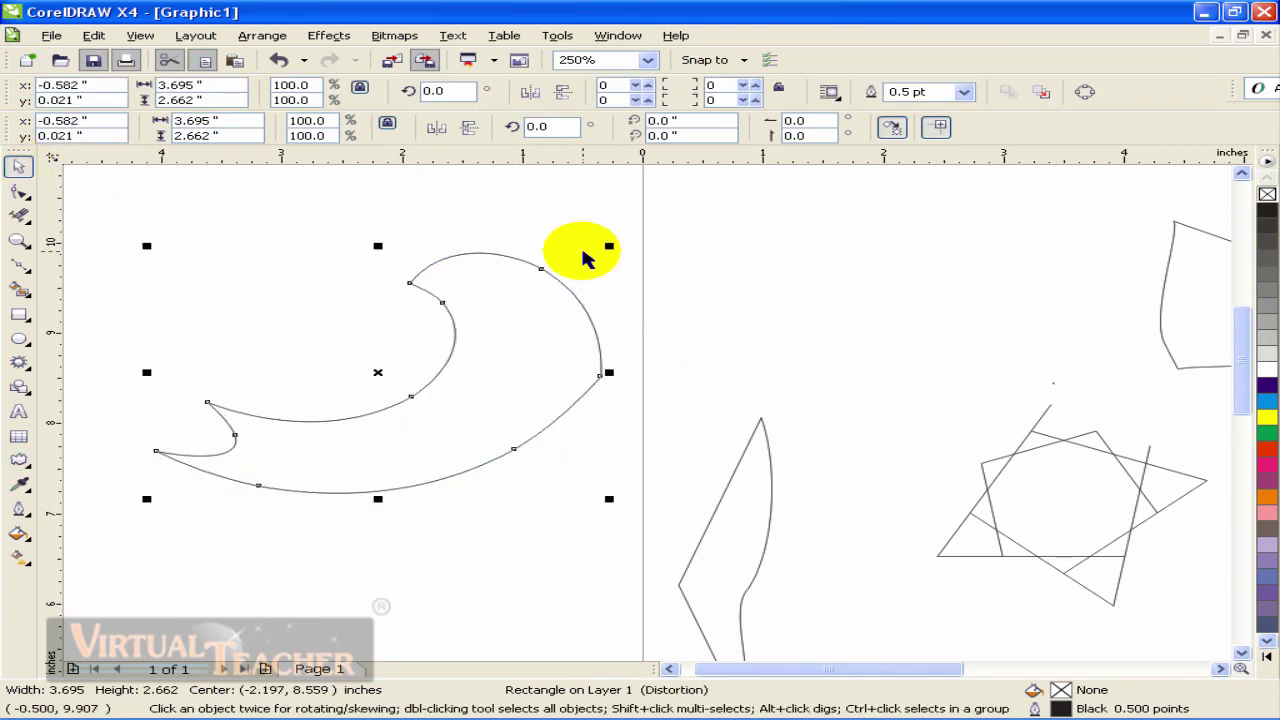
key(space)
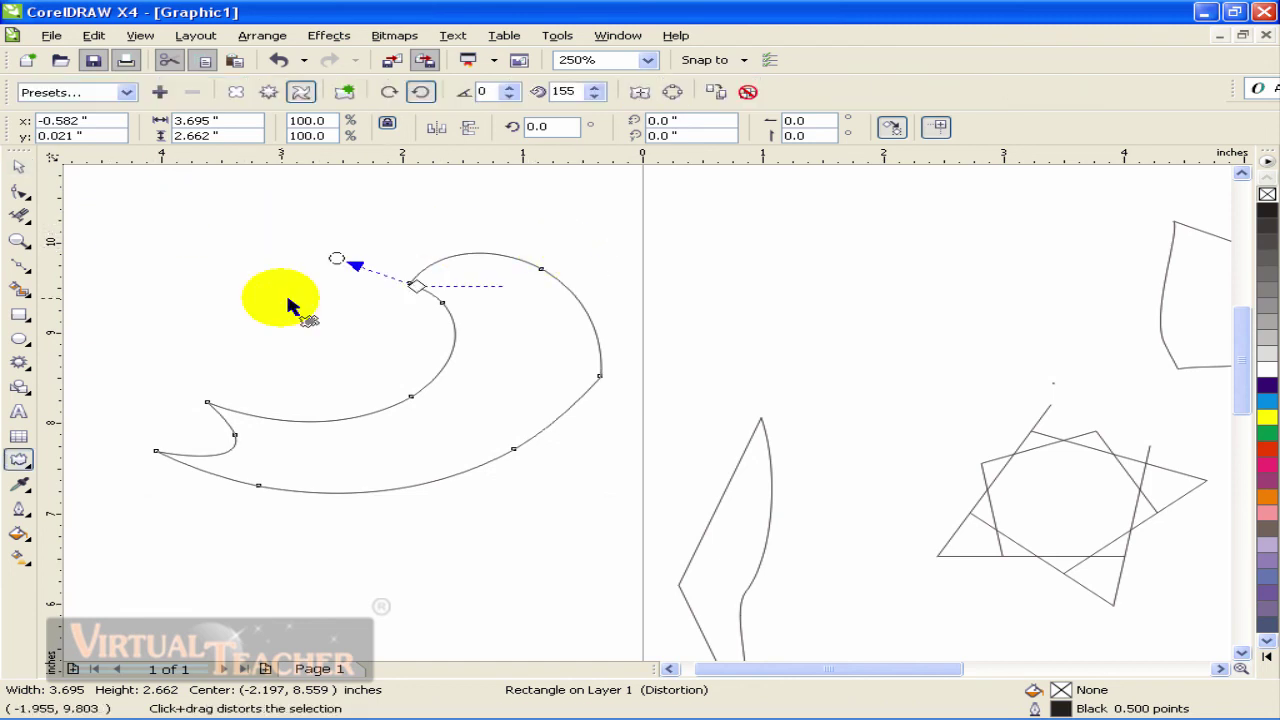
click(346, 92)
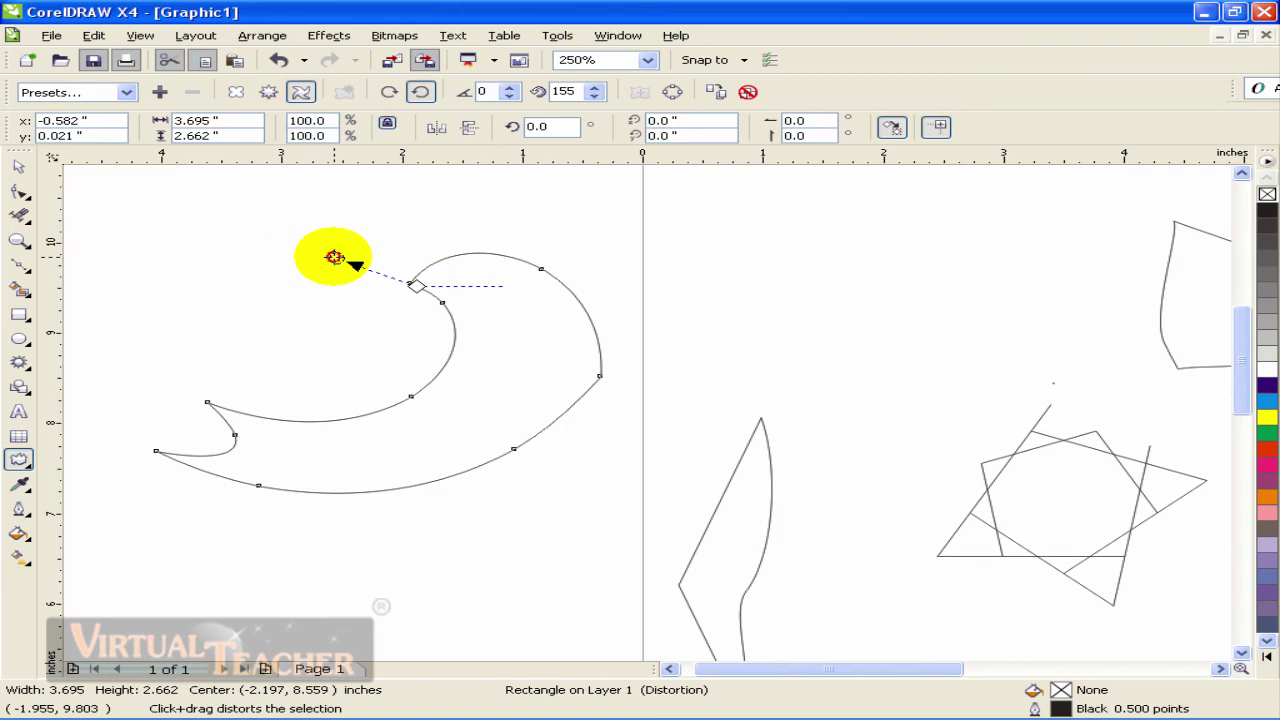
drag(334, 257, 382, 318)
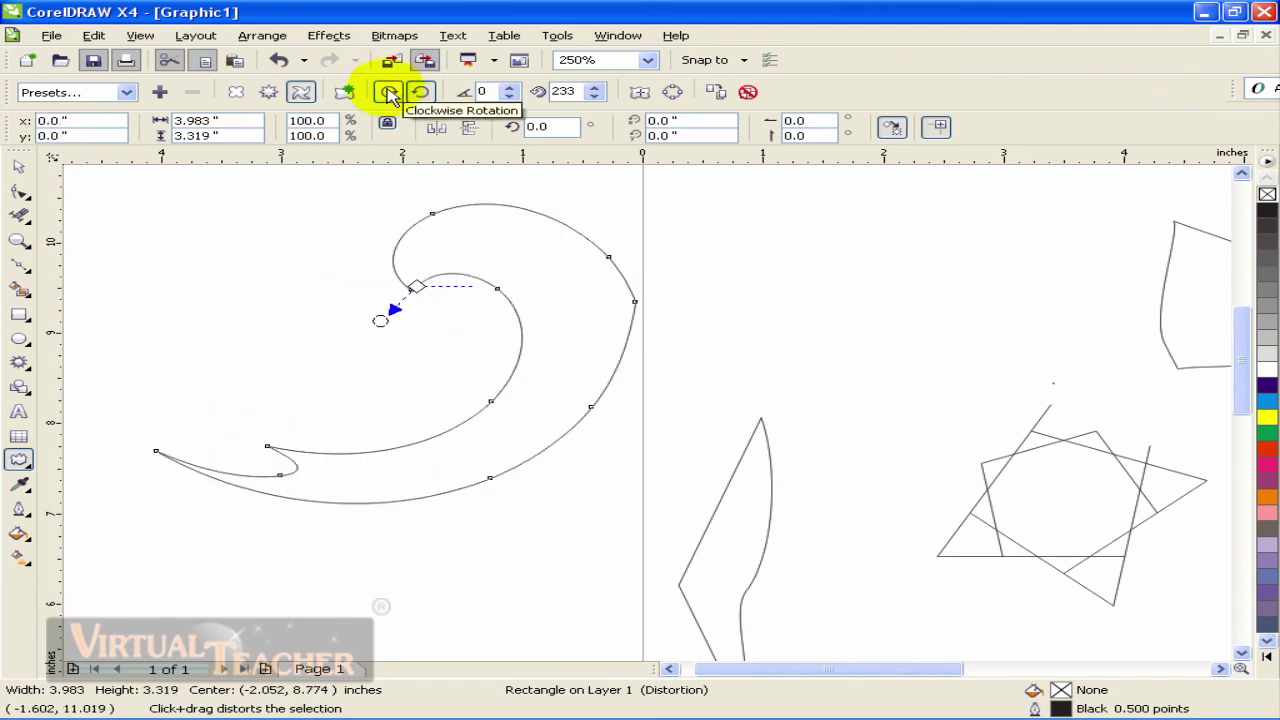
Adjust twister direction, rotations and degrees, ending at 0 full rotations plus 175 degrees
click(387, 93)
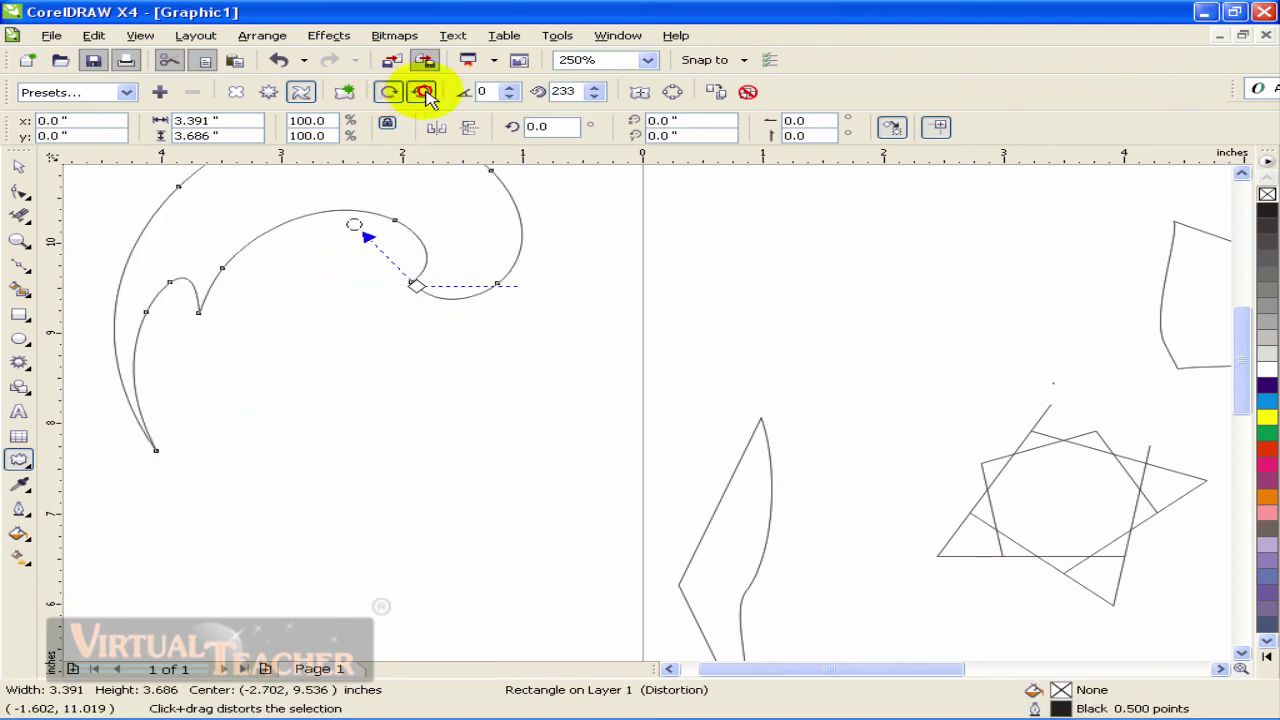
click(424, 92)
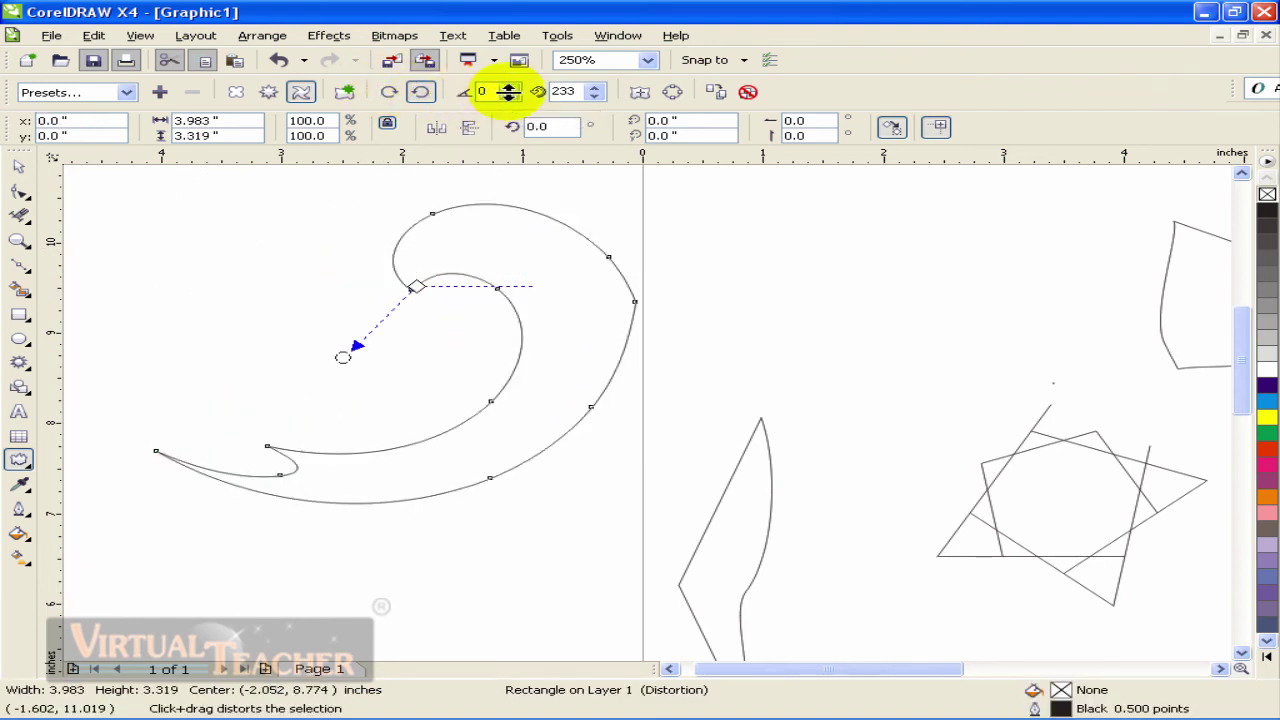
click(510, 87)
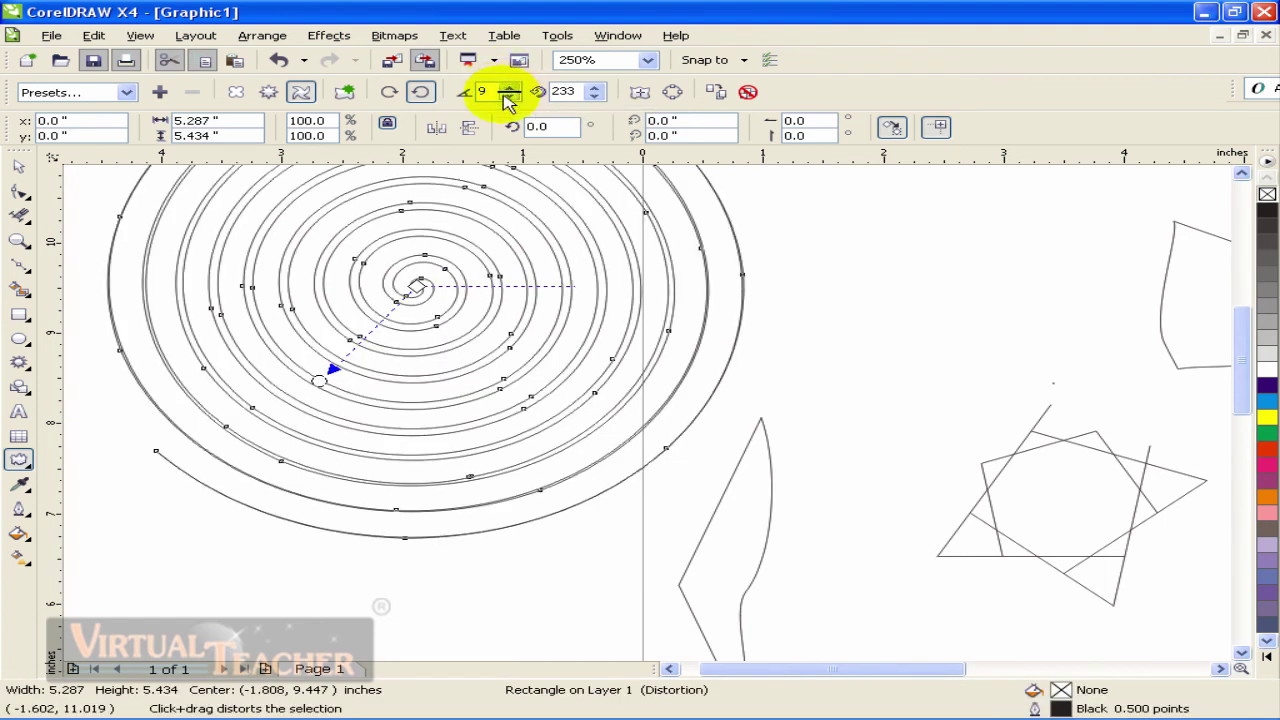
drag(508, 93, 512, 103)
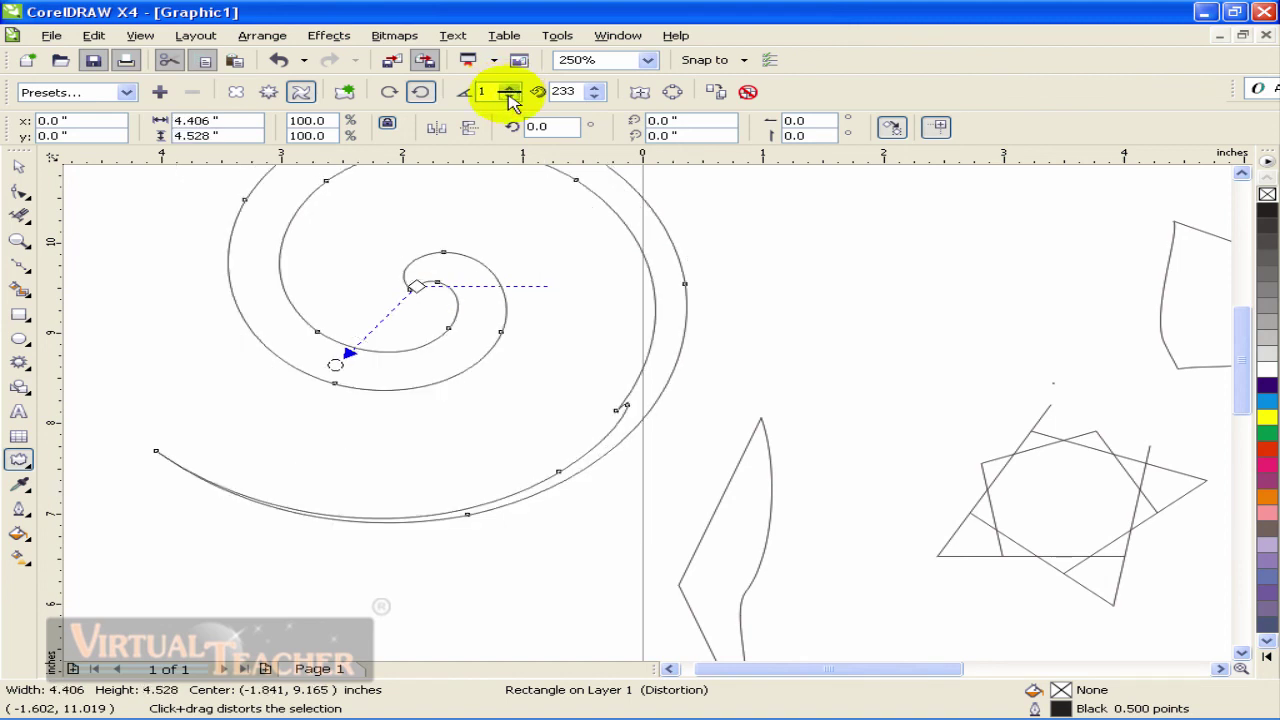
mouse_move(595, 91)
mouse_down()
mouse_move(597, 106)
mouse_move(592, 96)
mouse_up()
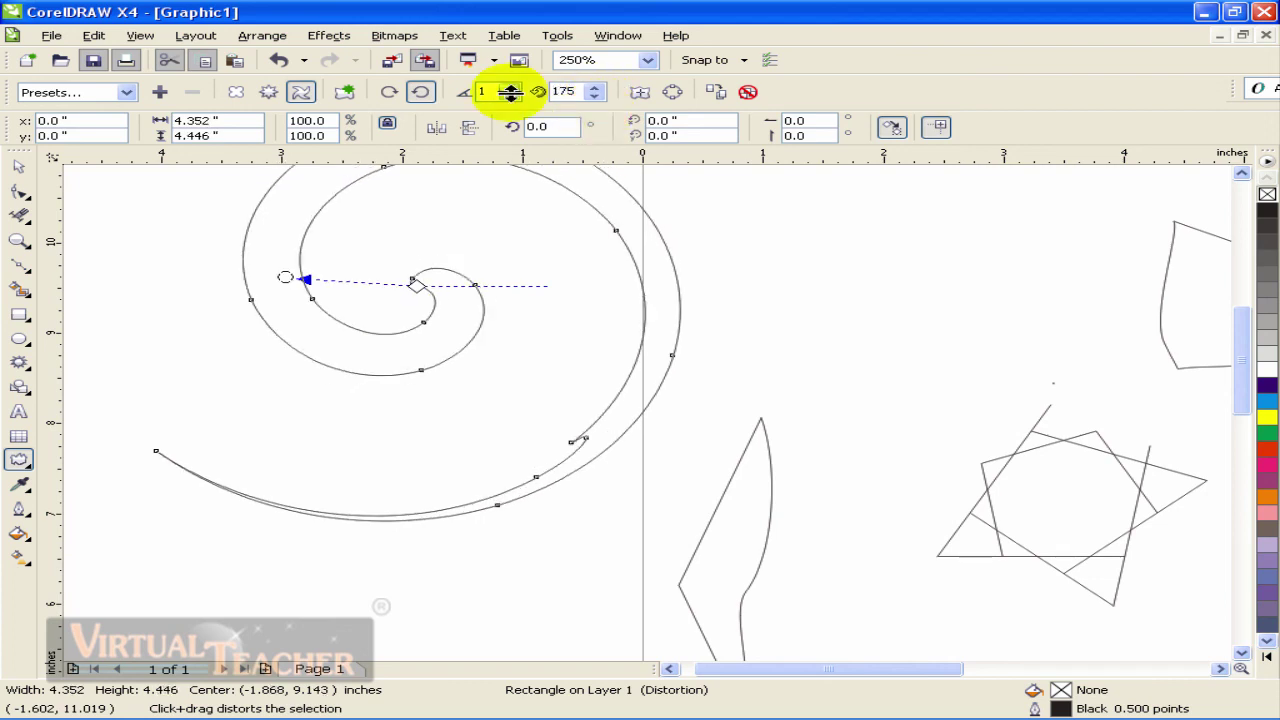
mouse_move(509, 91)
mouse_down()
mouse_move(512, 112)
mouse_move(513, 92)
mouse_up()
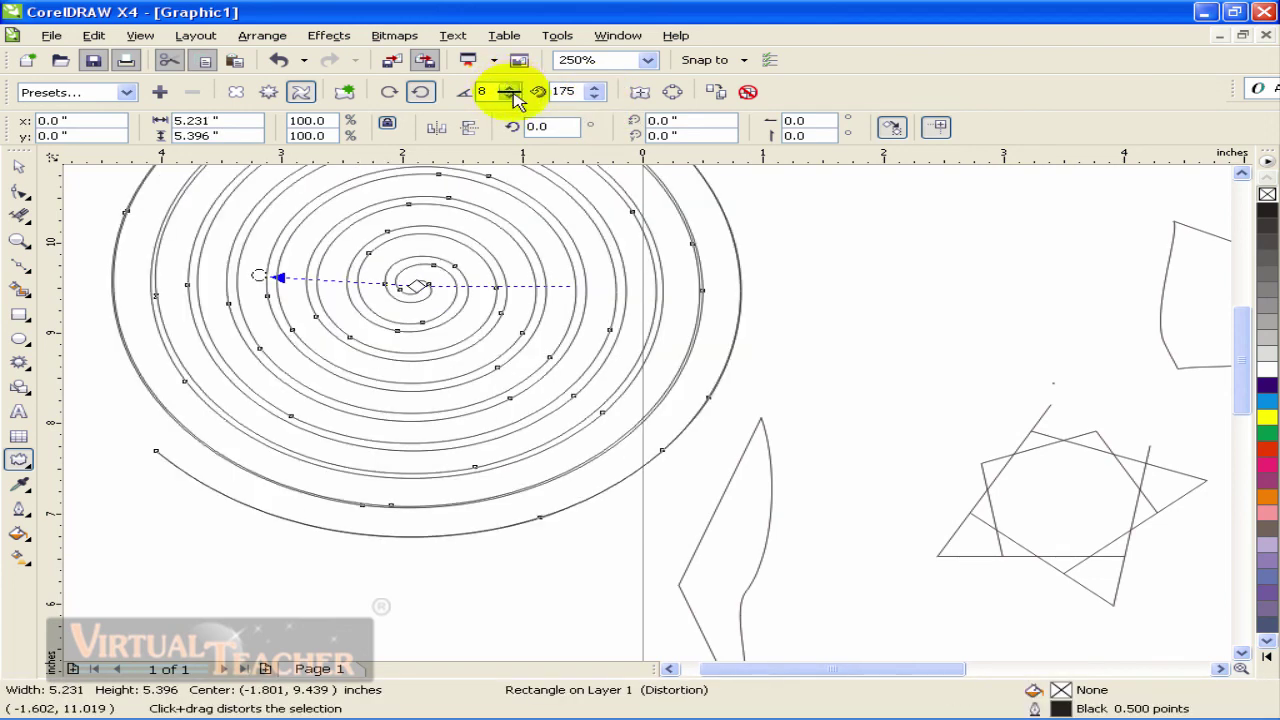
mouse_move(594, 94)
mouse_down()
mouse_move(586, 157)
mouse_move(590, 91)
mouse_up()
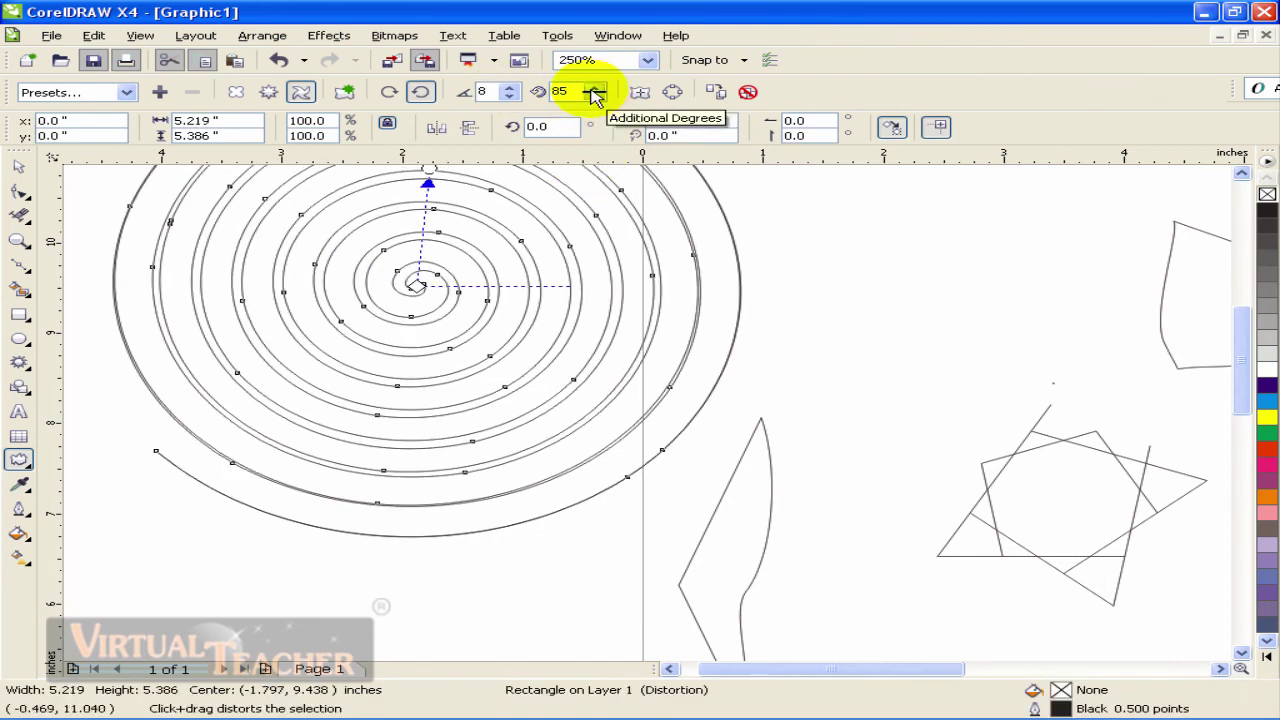
key(ctrl+z)
key(ctrl+z)
key(ctrl+z)
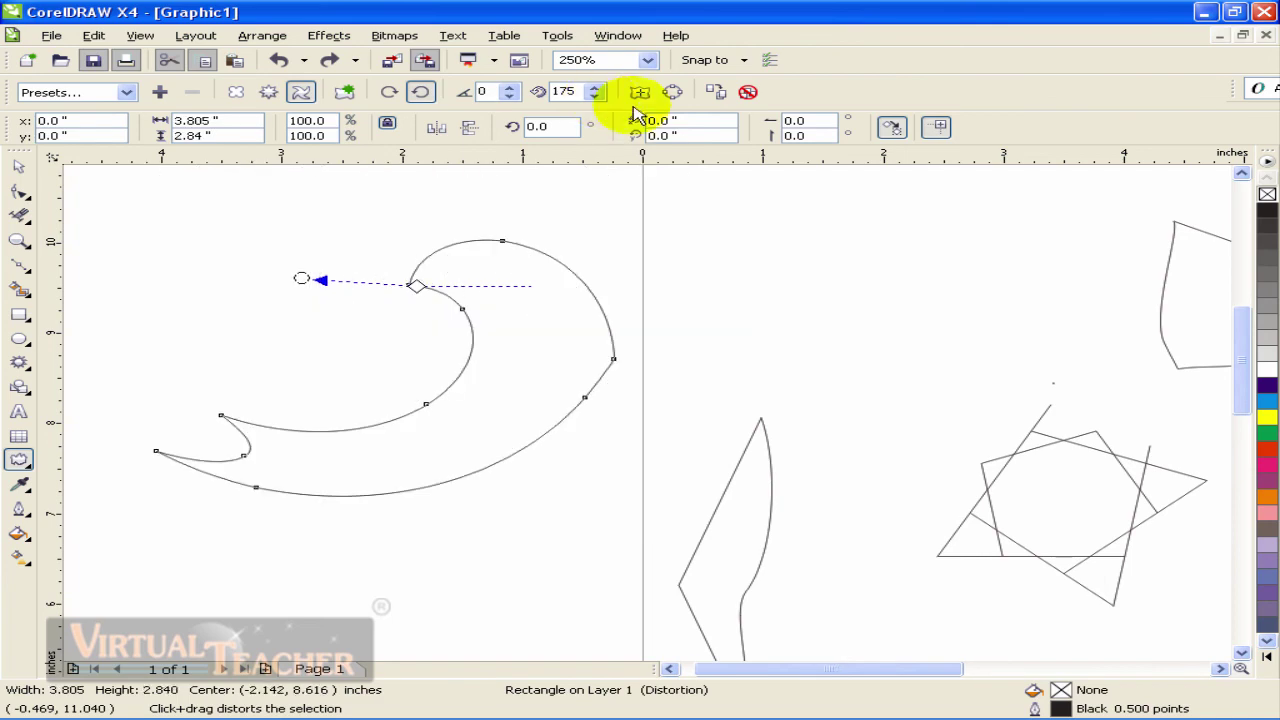
Centre the twister so the shape becomes a ring, then convert it to curves
click(637, 93)
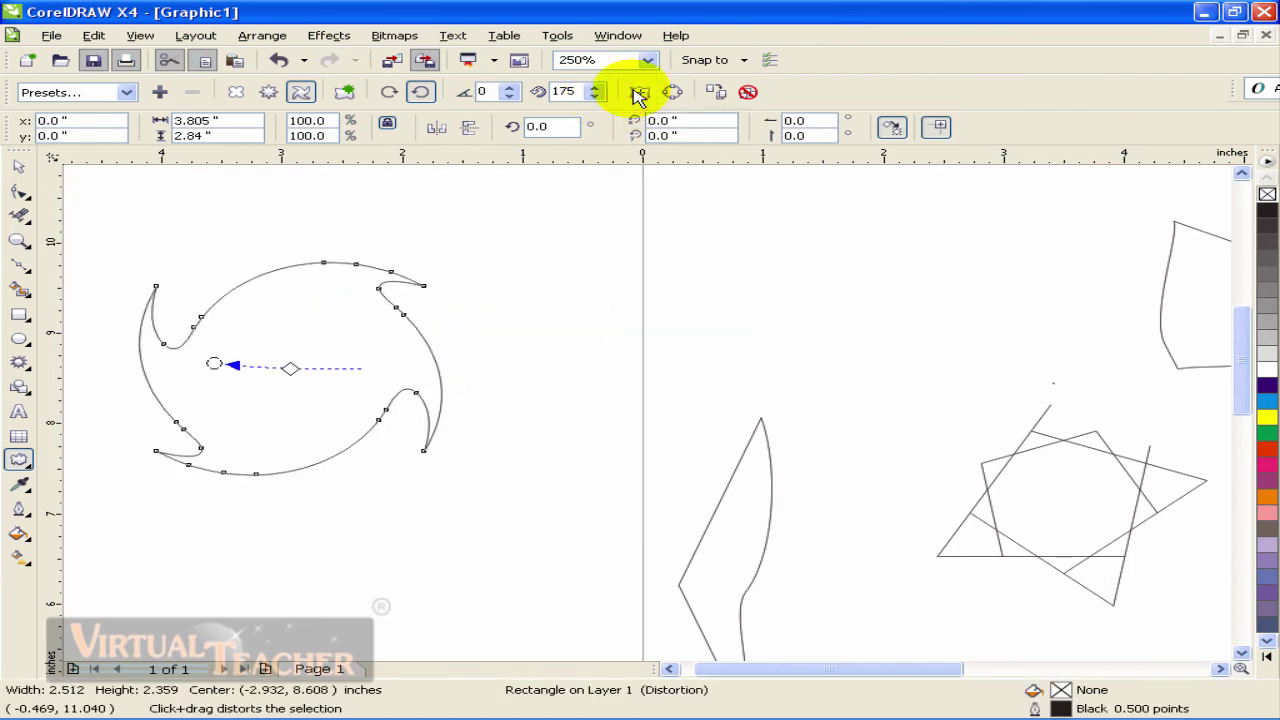
drag(289, 366, 229, 323)
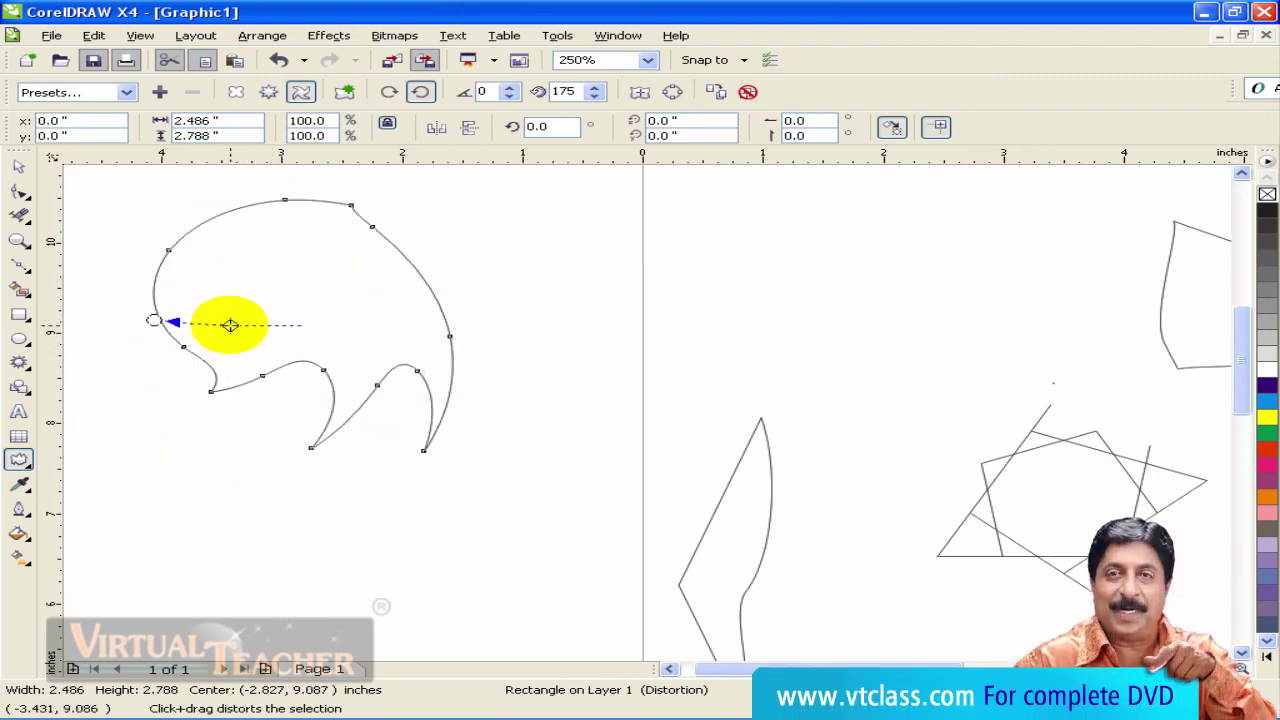
click(672, 92)
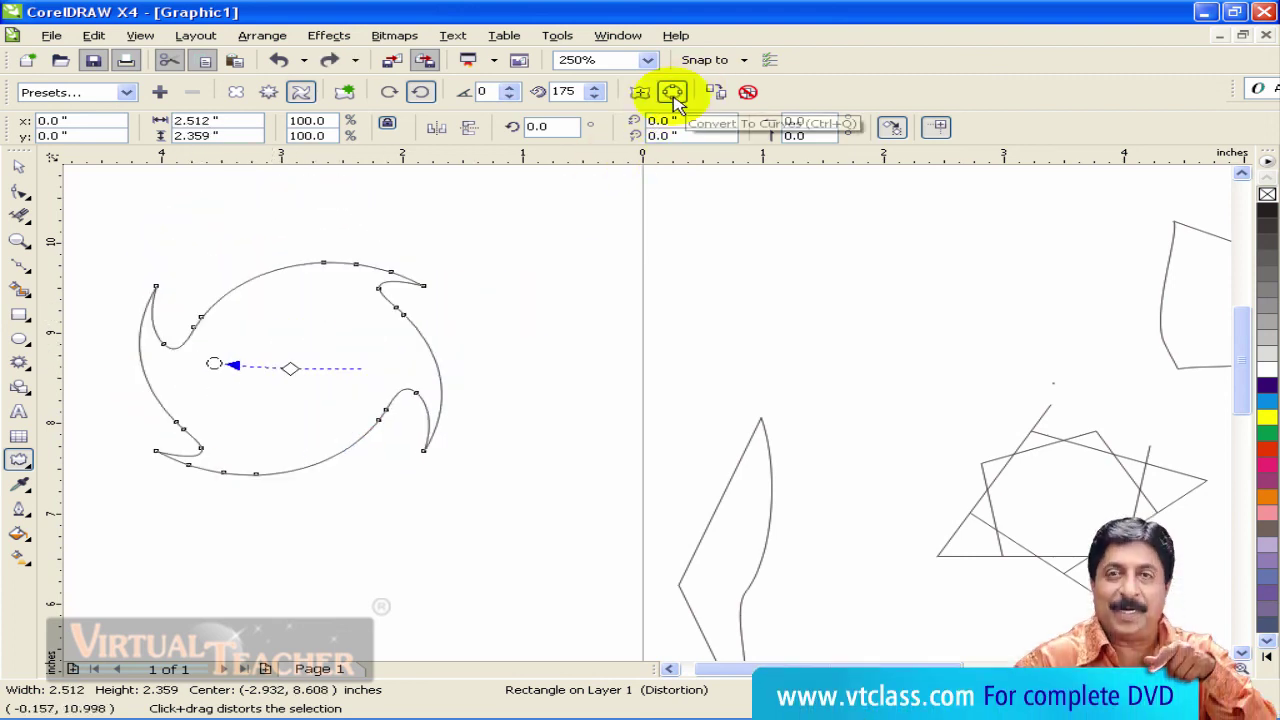
click(673, 95)
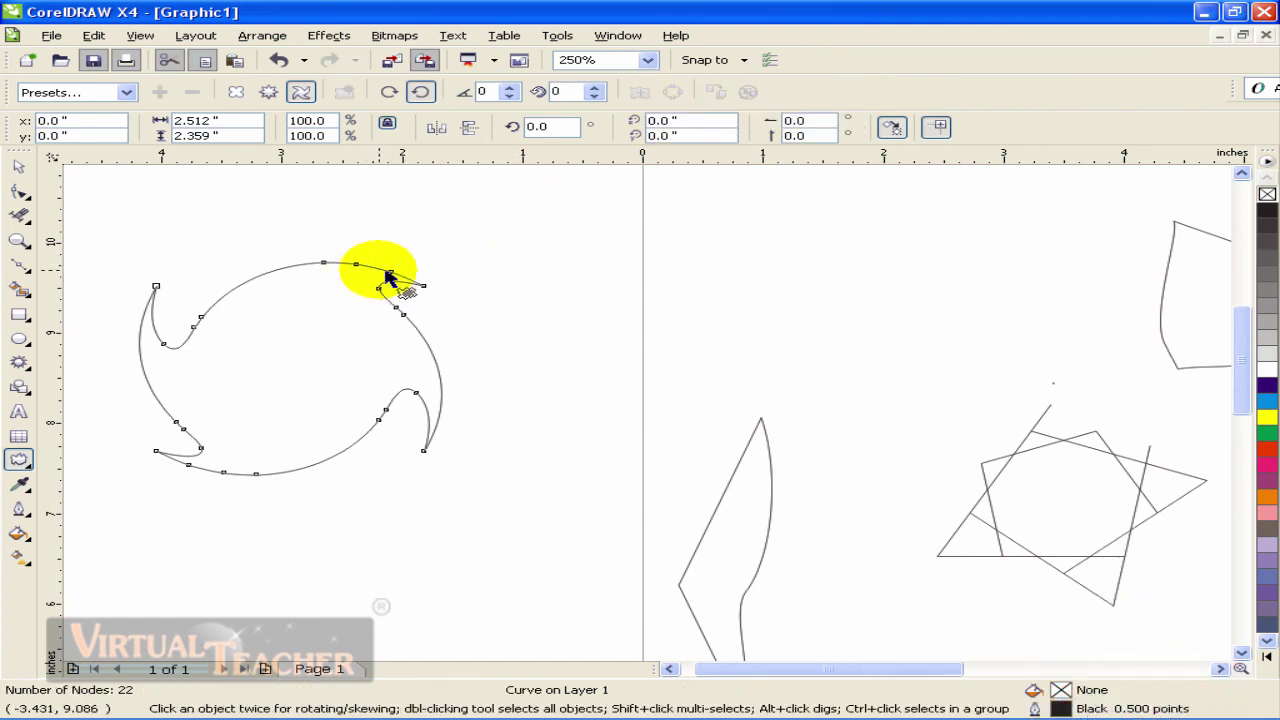
Apply a fresh 37-degree twister distortion to the converted curve
drag(391, 278, 491, 206)
key(ctrl+z)
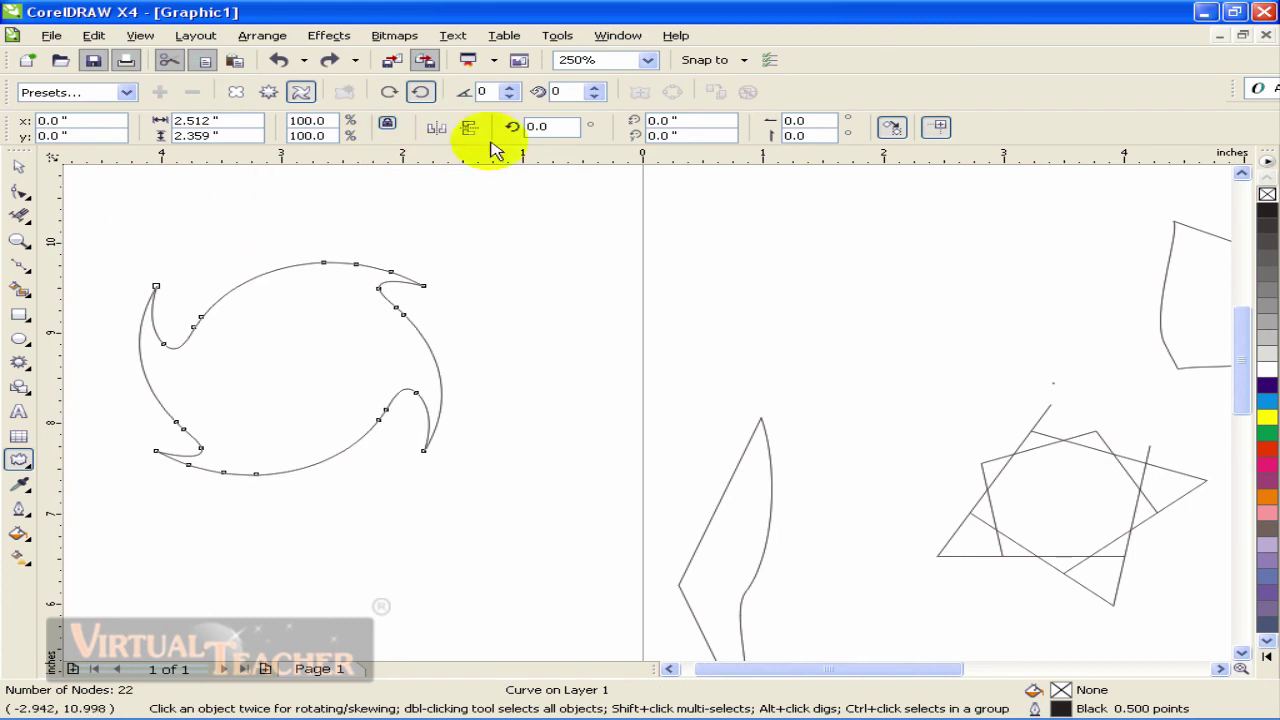
drag(233, 239, 463, 352)
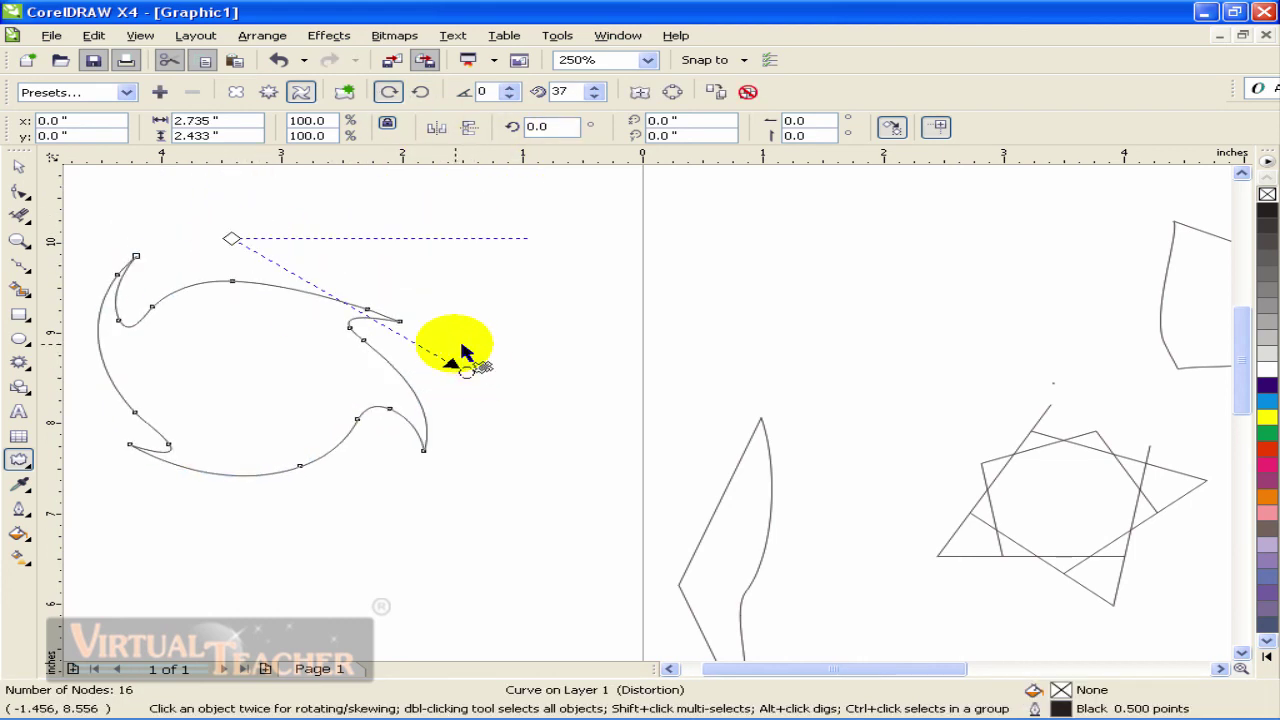
Clear the 37-degree twister, leaving a plain 22-node curled ring of 2.512 × 2.359 inches
click(720, 95)
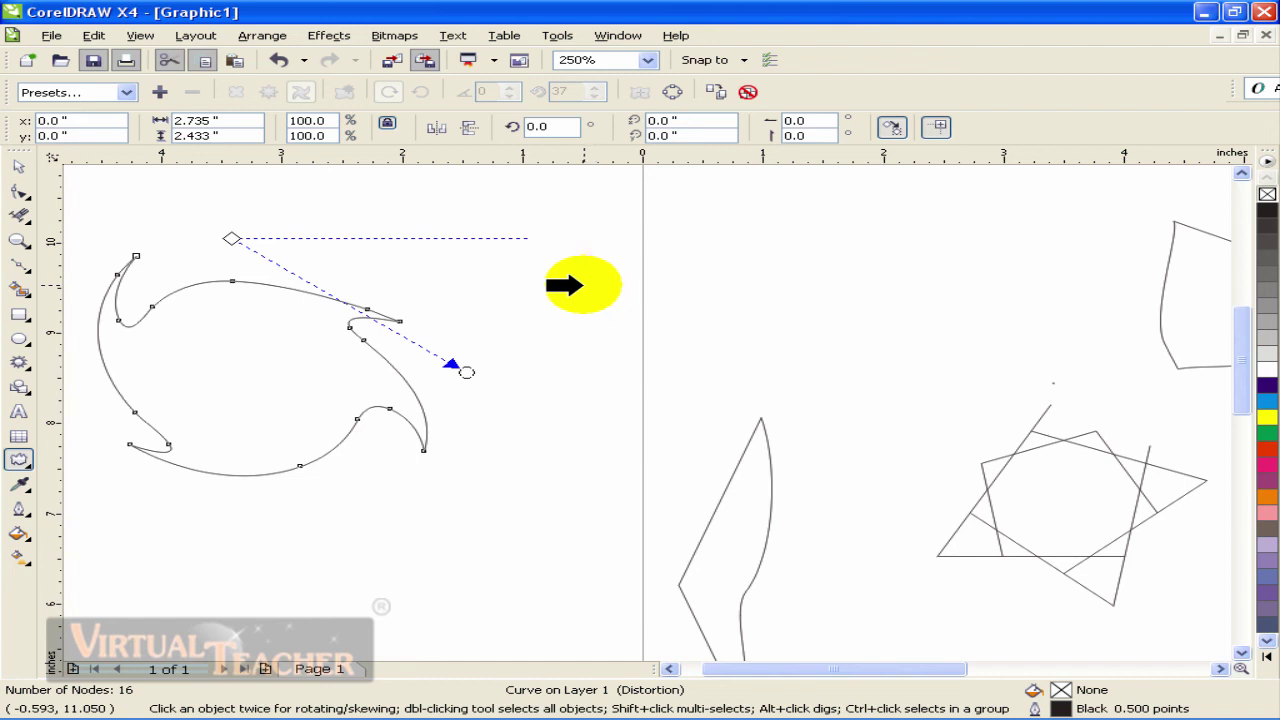
click(384, 332)
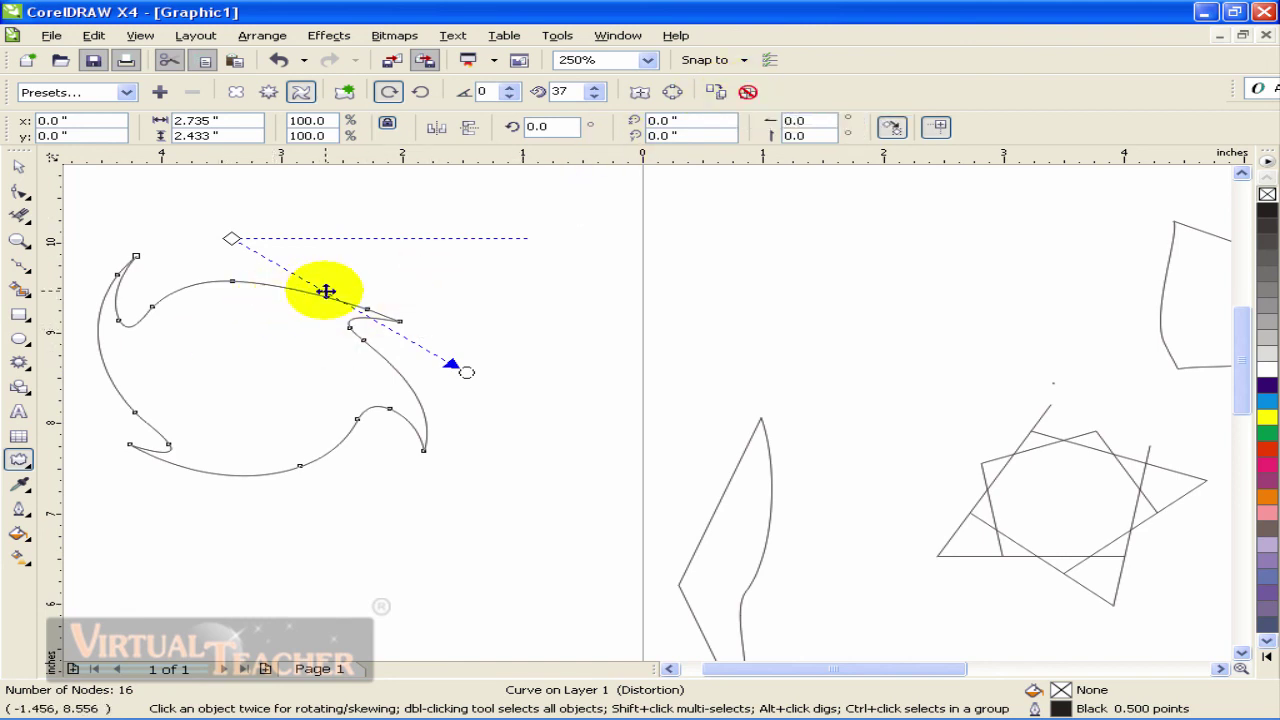
click(748, 92)
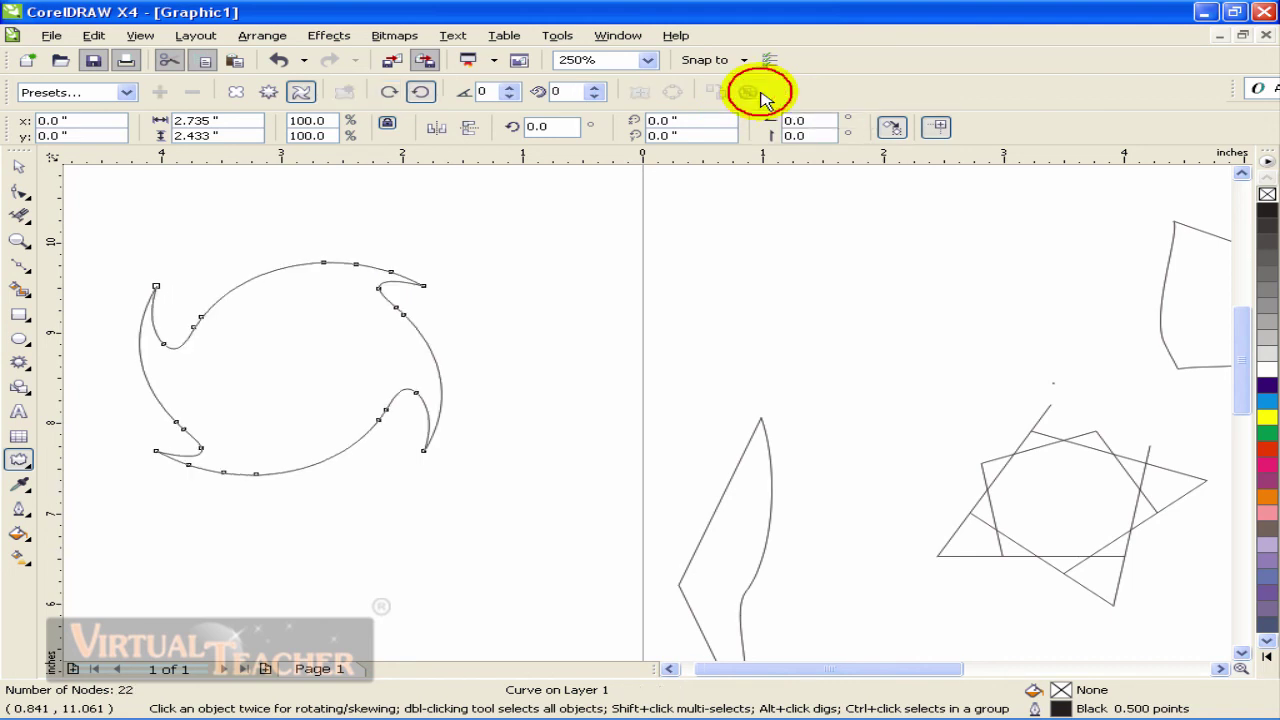
key(space)
click(31, 468)
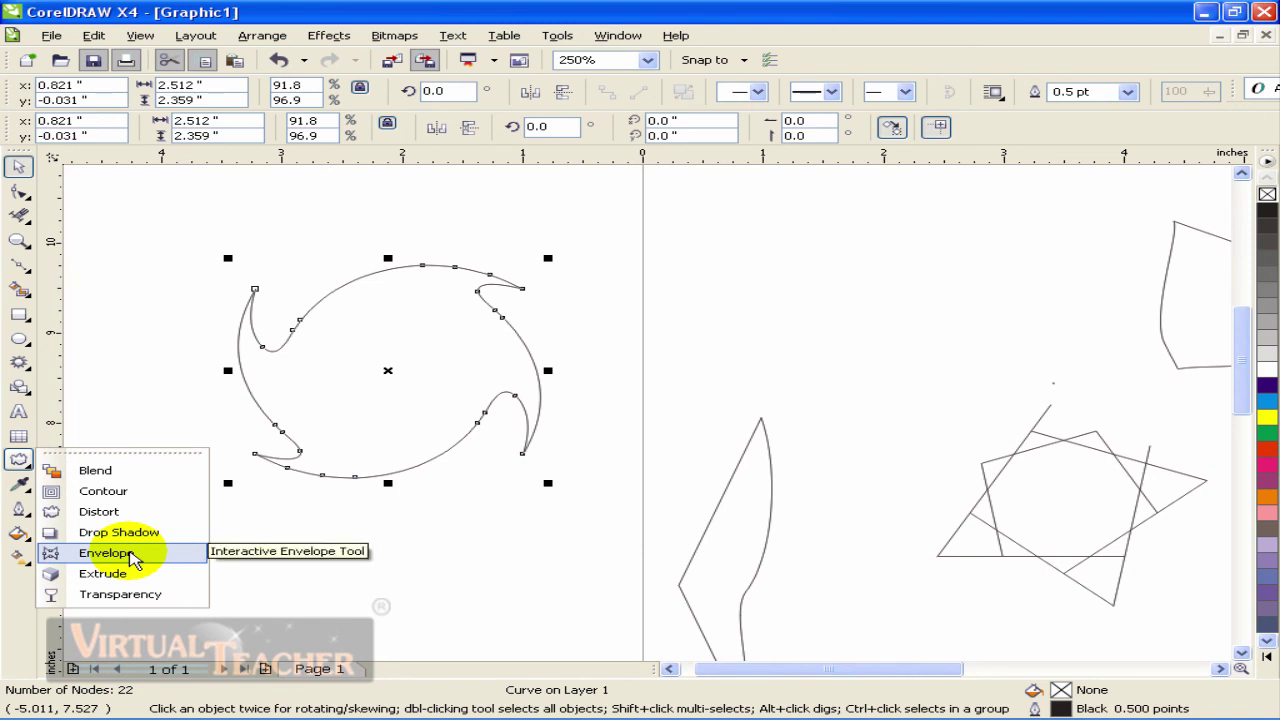
Put an envelope on the ring curve and drag its top-right corner up and outward
click(133, 558)
click(20, 459)
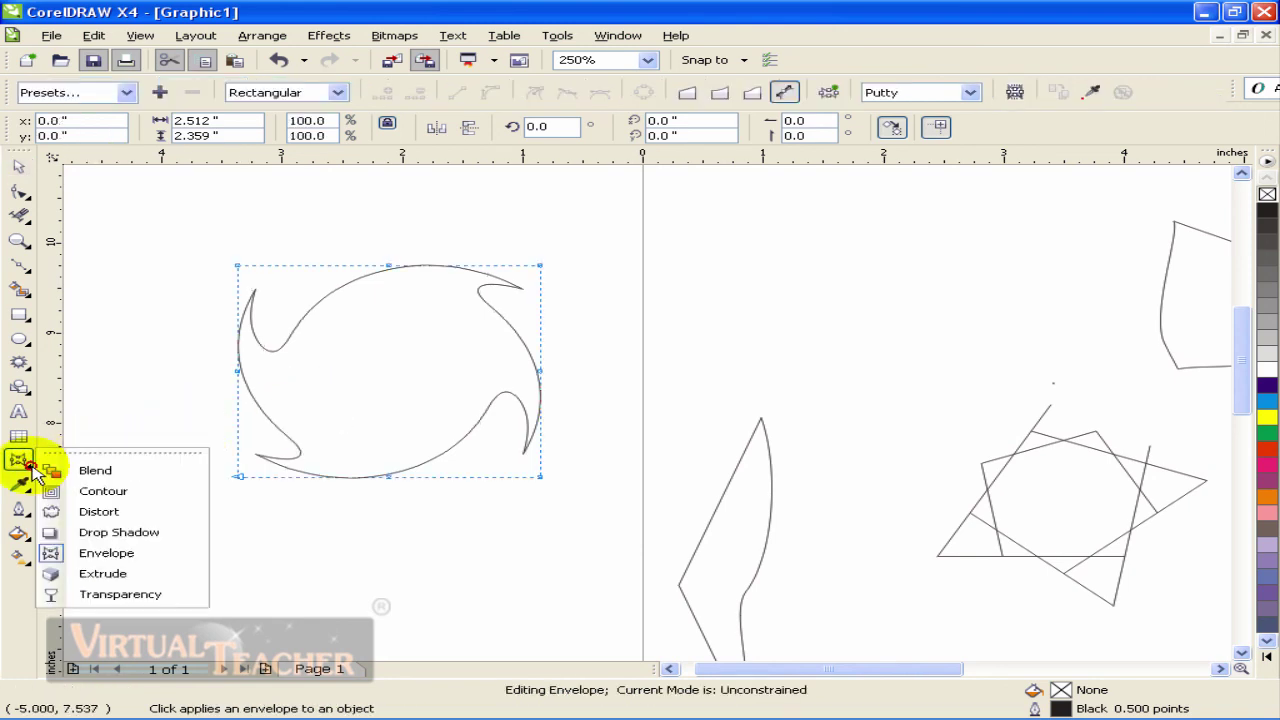
click(133, 558)
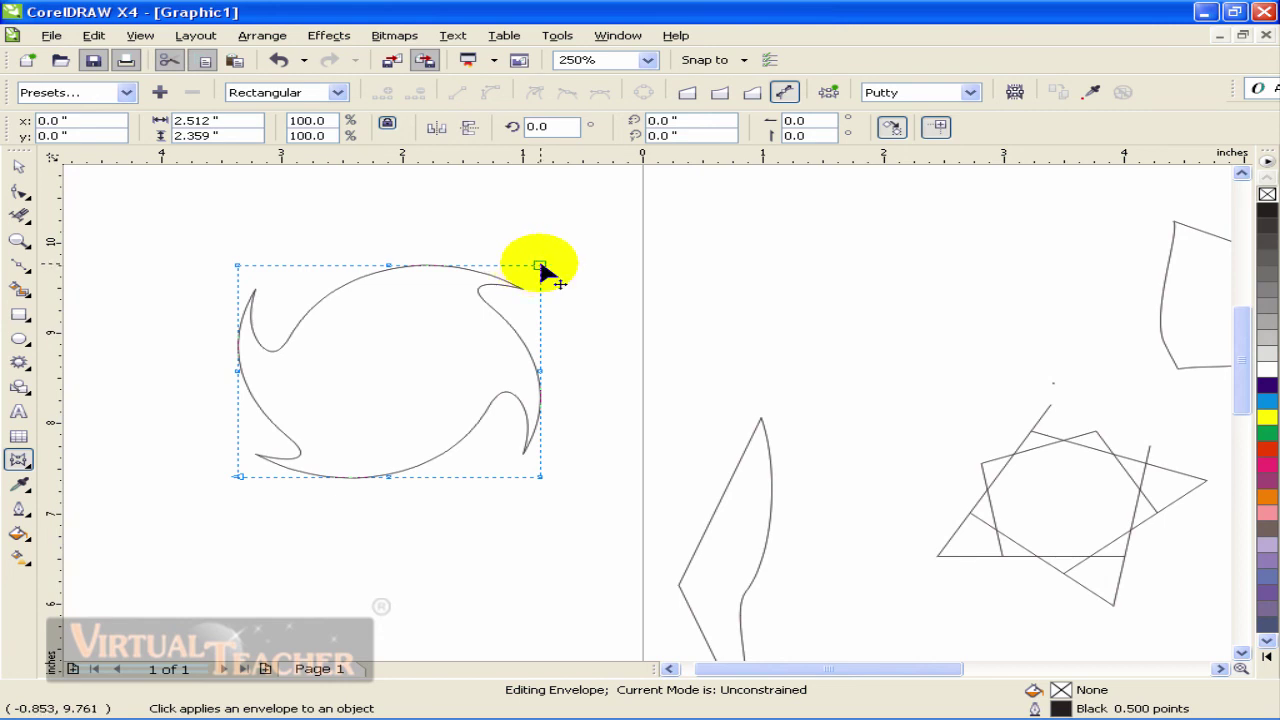
drag(540, 266, 797, 203)
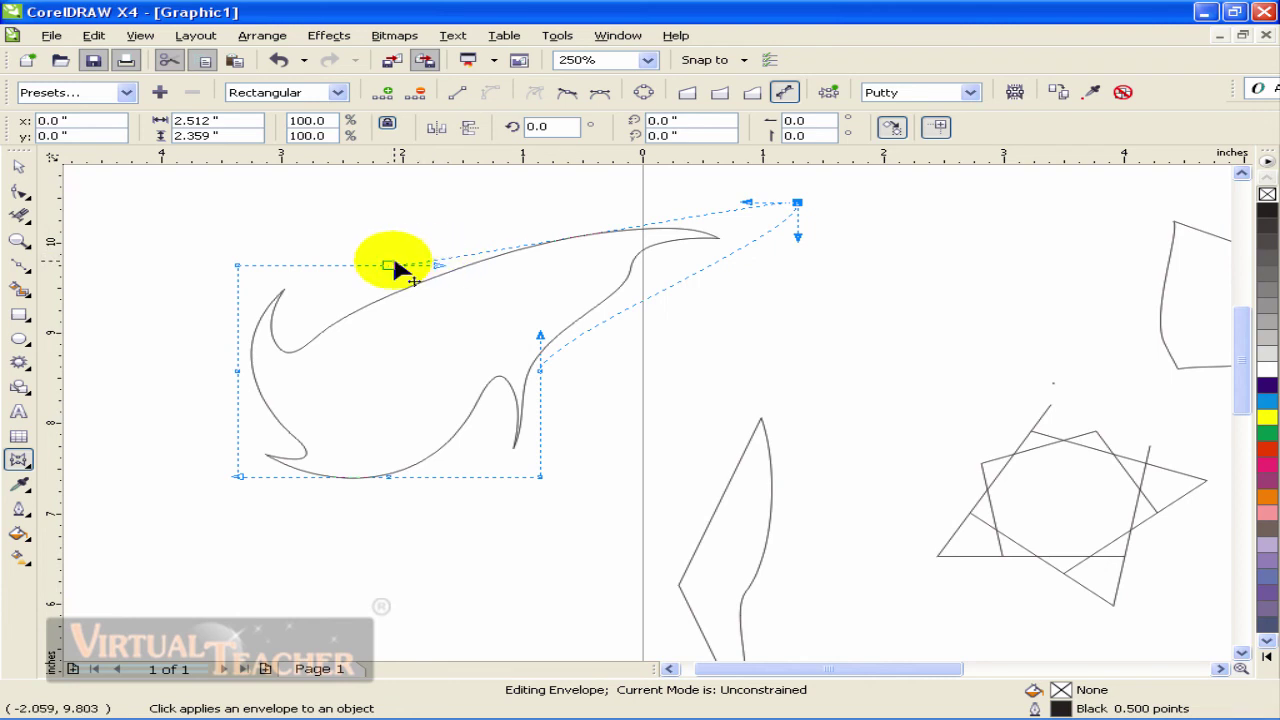
drag(392, 268, 376, 210)
Reshape the envelope's top edge, right side, bottom-left corner and bottom edge outward
drag(540, 476, 648, 456)
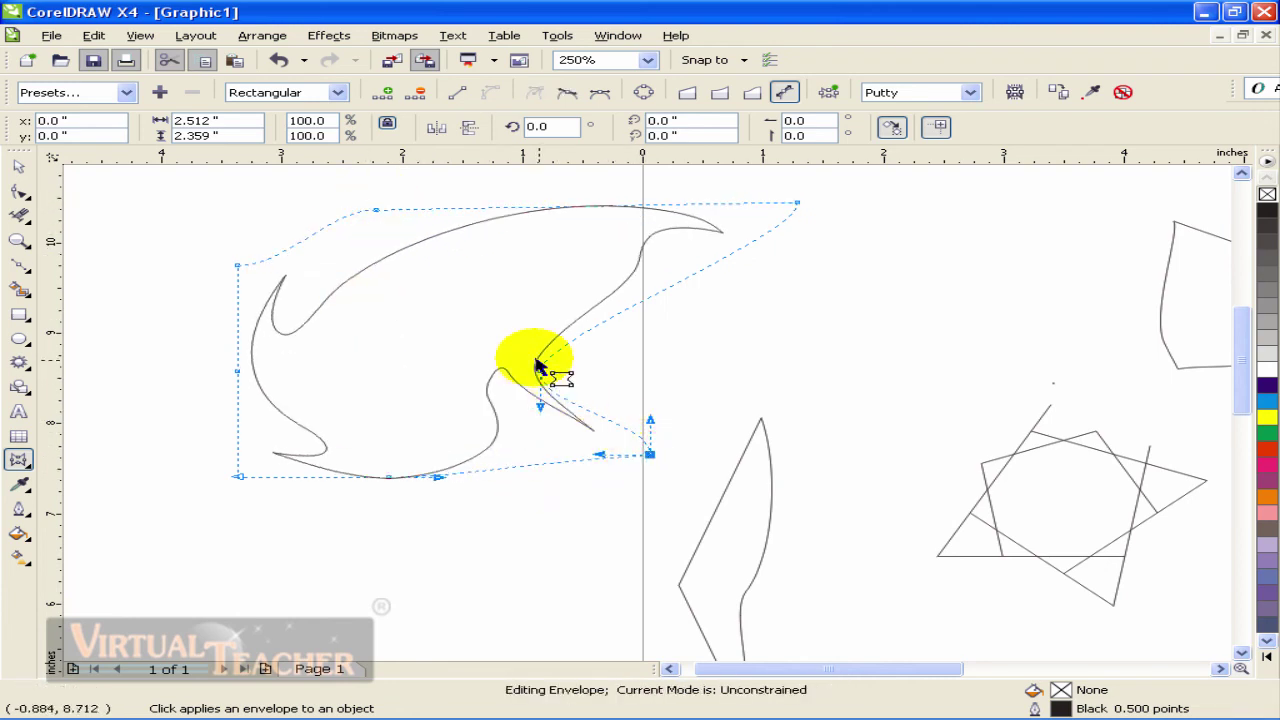
drag(540, 375, 677, 358)
drag(237, 476, 240, 378)
drag(388, 477, 521, 513)
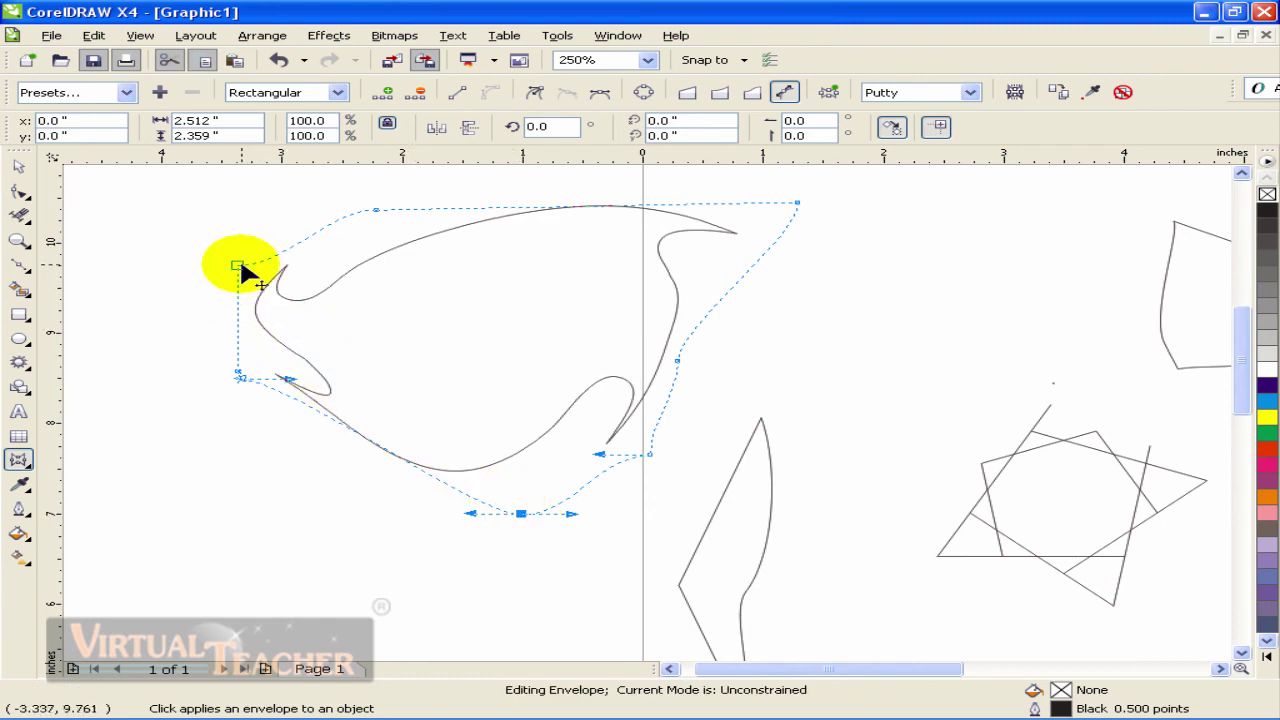
Raise the envelope's top-left corner and top middle, giving a 4.026 × 3.597 inch shape
drag(240, 284, 234, 188)
drag(386, 212, 540, 172)
scroll(645, 410, down, 2)
scroll(644, 412, up, 2)
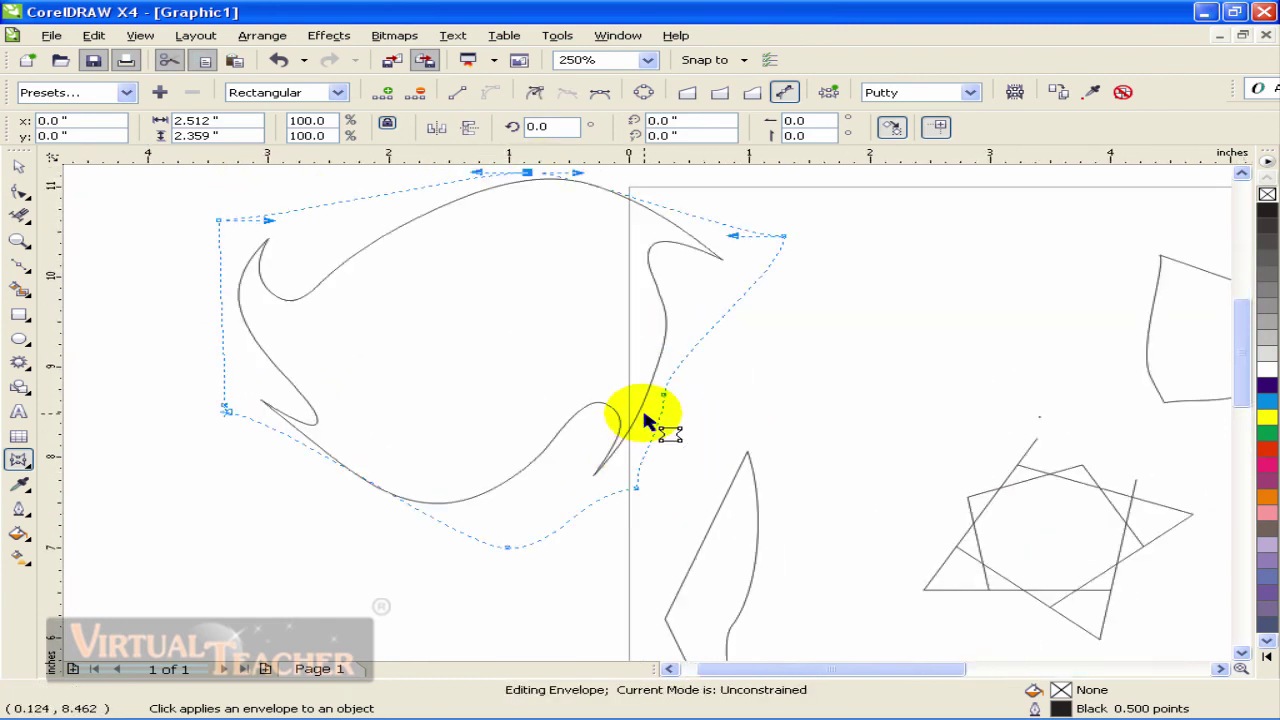
click(18, 166)
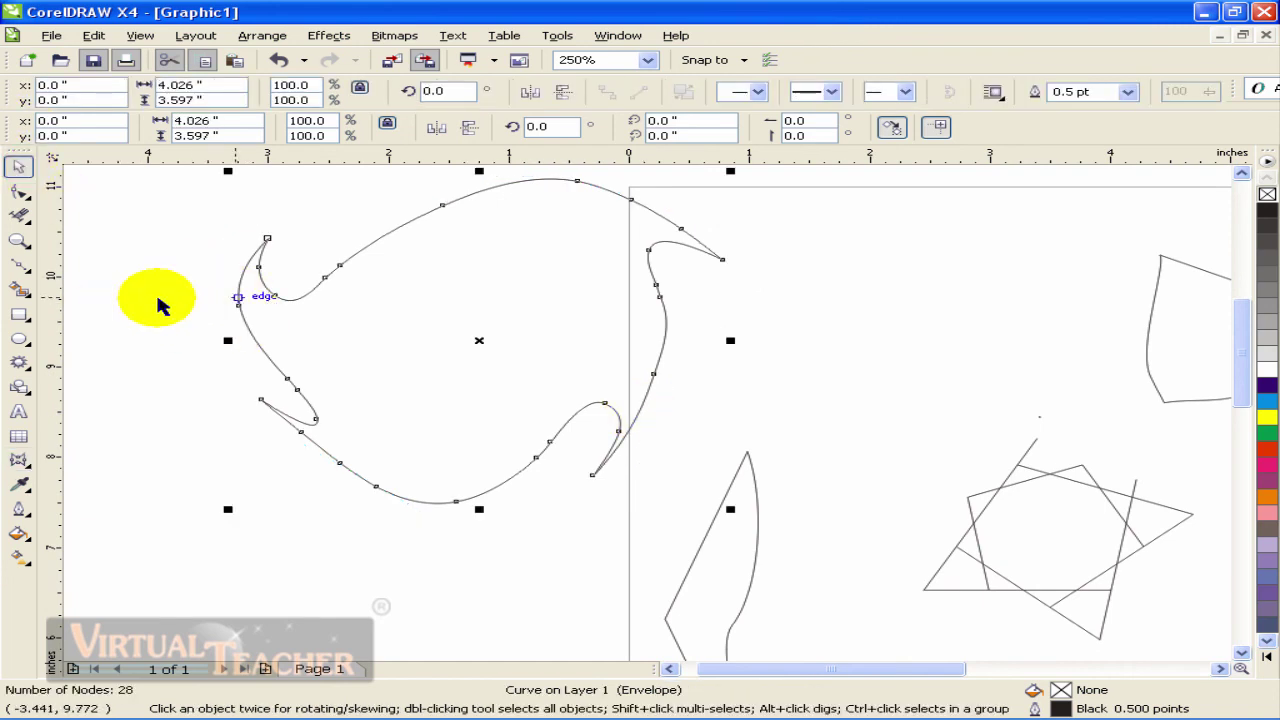